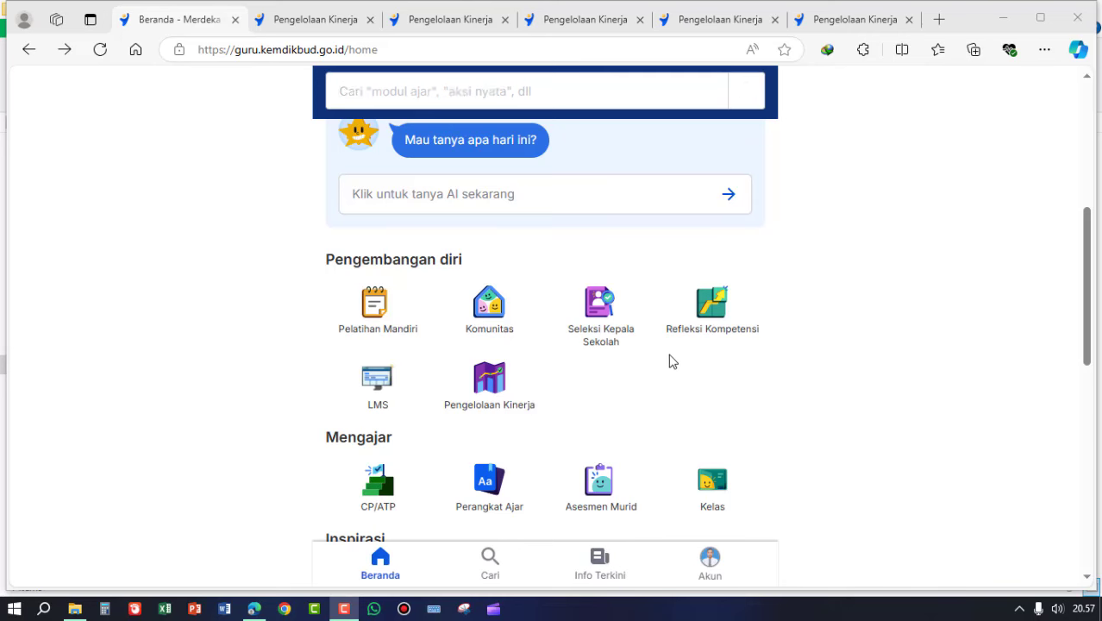
Open Pengelolaan Kinerja from the Merdeka Mengajar home page and go to the Kepala Sekolah section Sebagai Pegawai
click(828, 19)
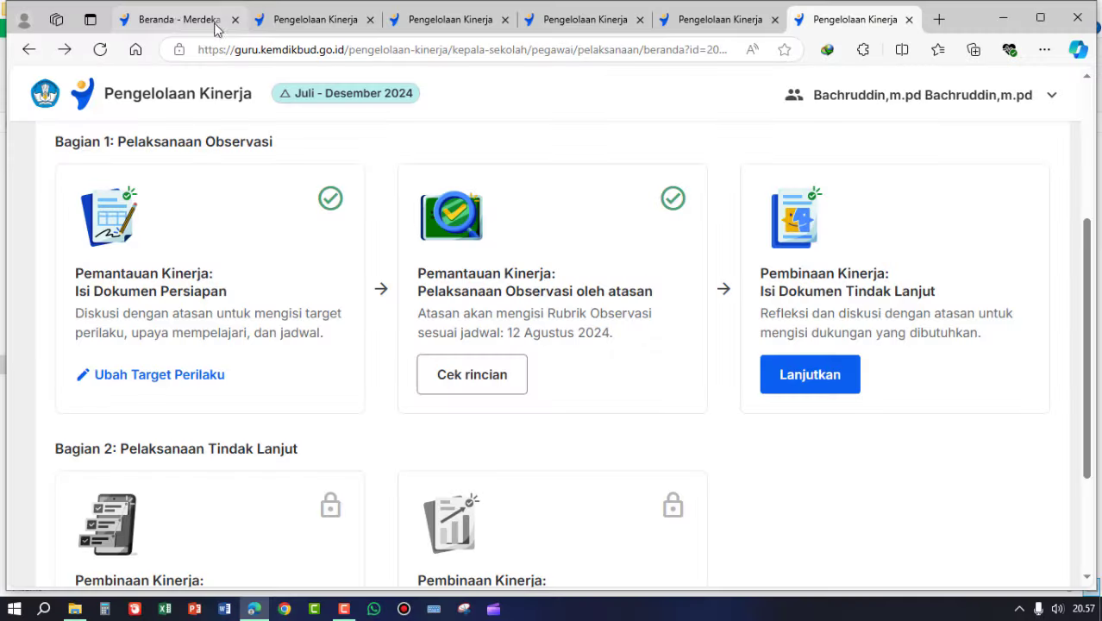
click(176, 20)
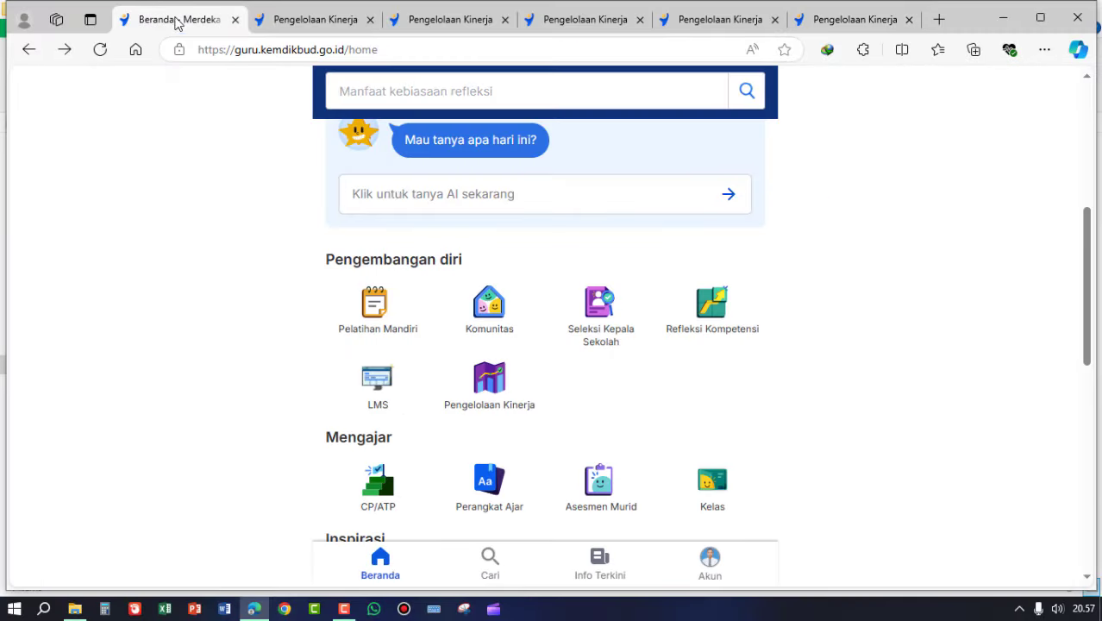
click(490, 379)
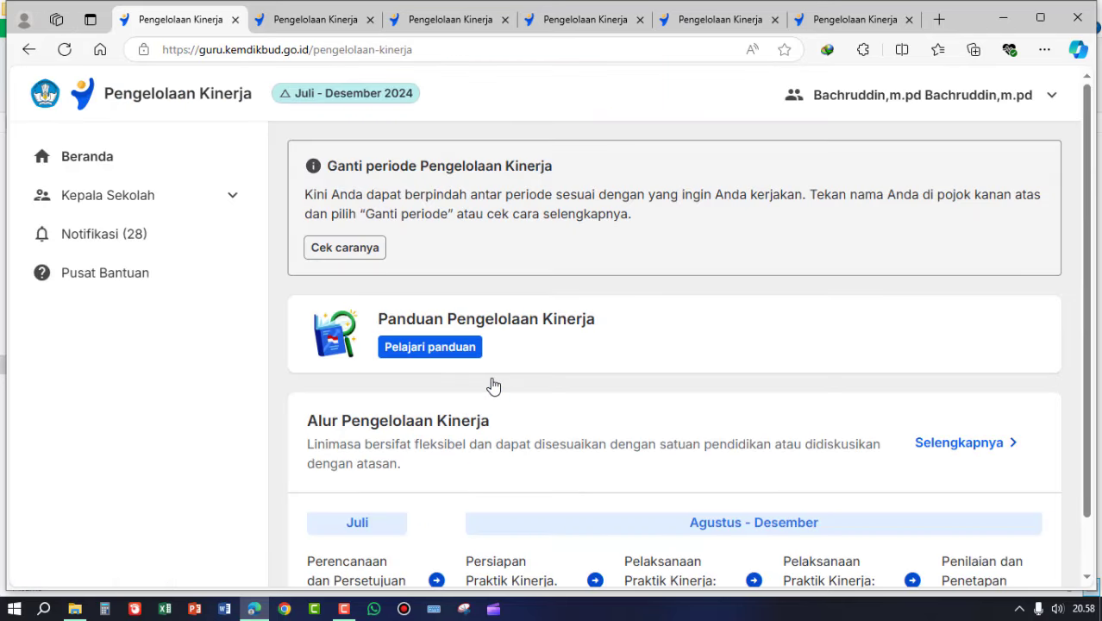
scroll(494, 386, down, 1)
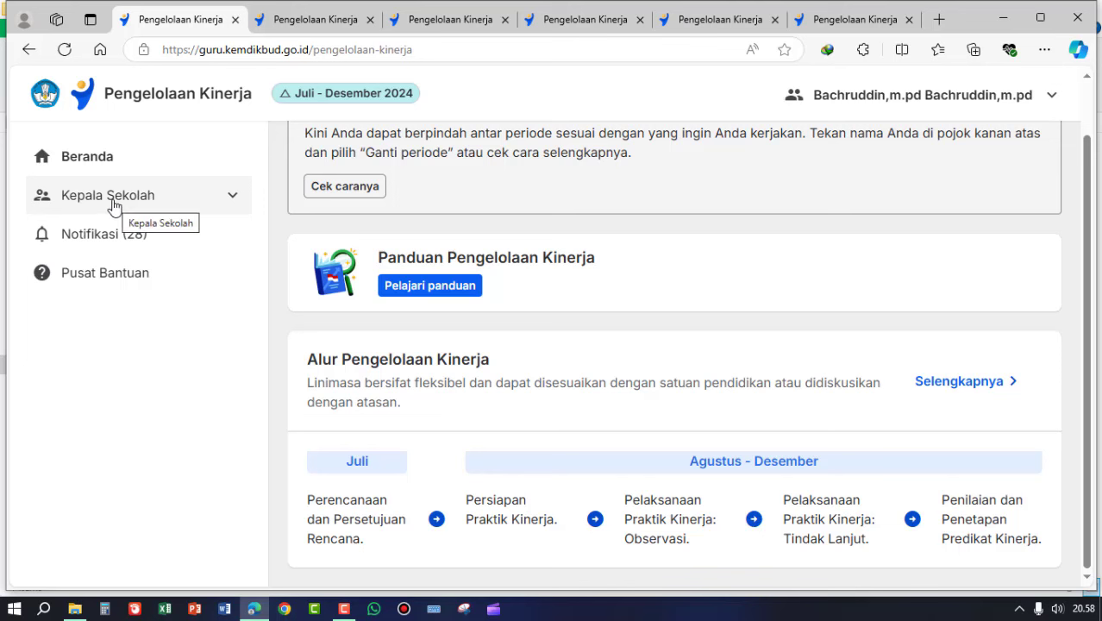
click(236, 200)
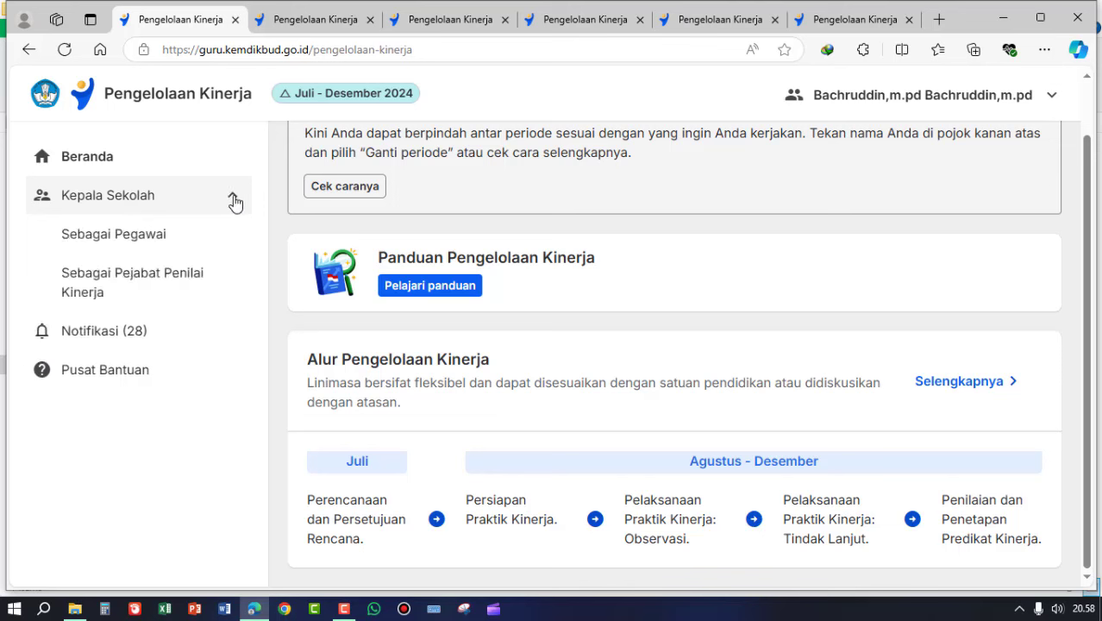
click(169, 236)
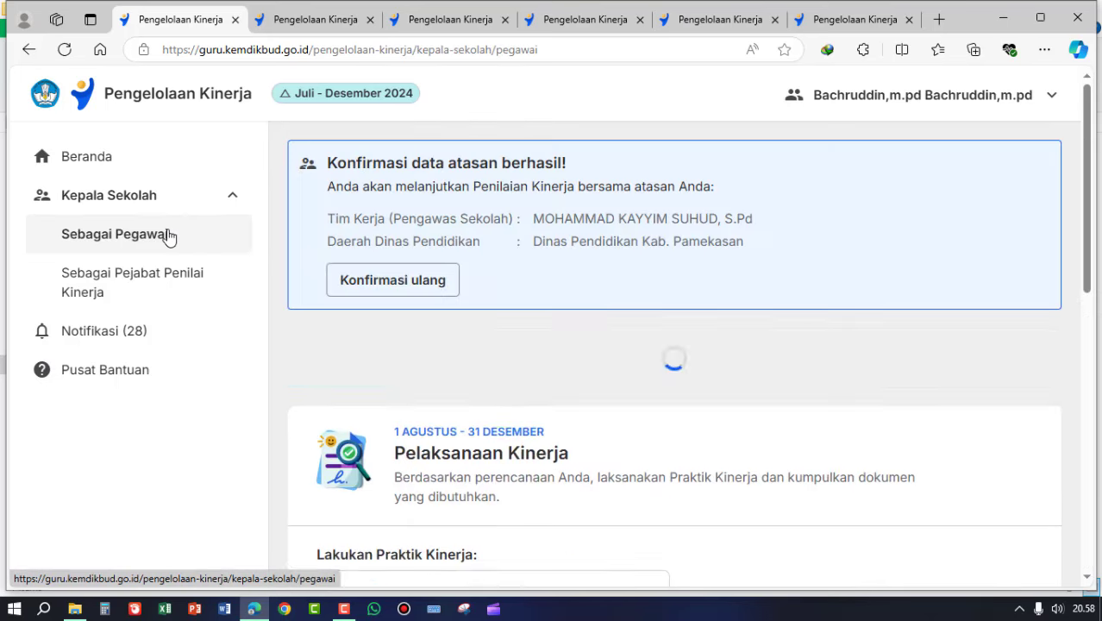
Examine the Pelaksanaan Kinerja overview, including the Praktik Kinerja, Pengembangan Kompetensi and Perilaku Kerja sections
scroll(491, 332, down, 1)
scroll(500, 334, down, 2)
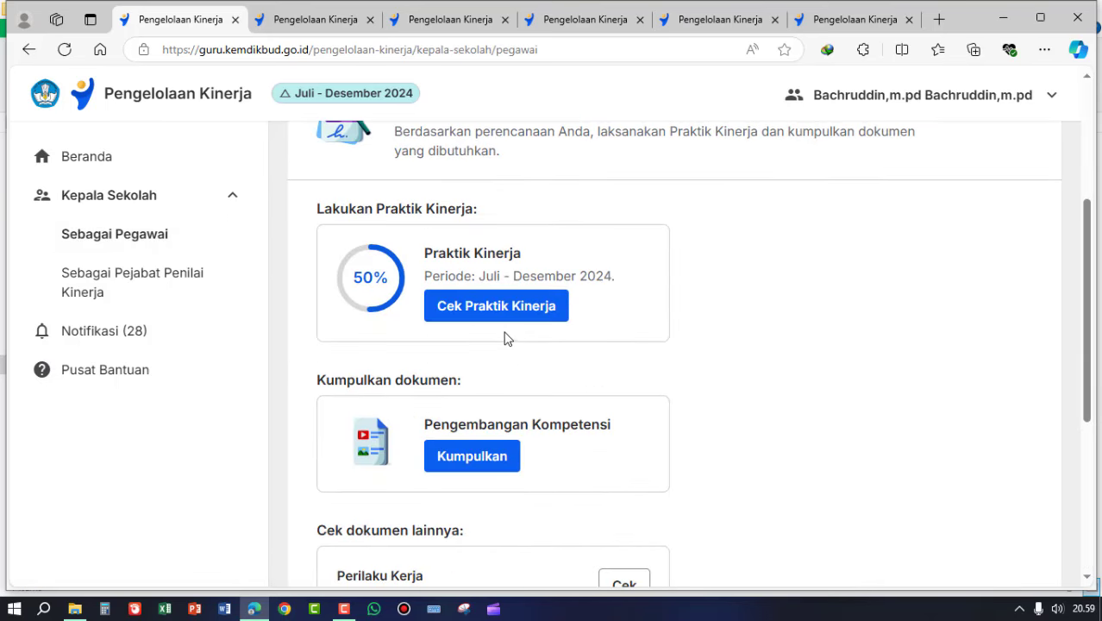
scroll(753, 389, up, 2)
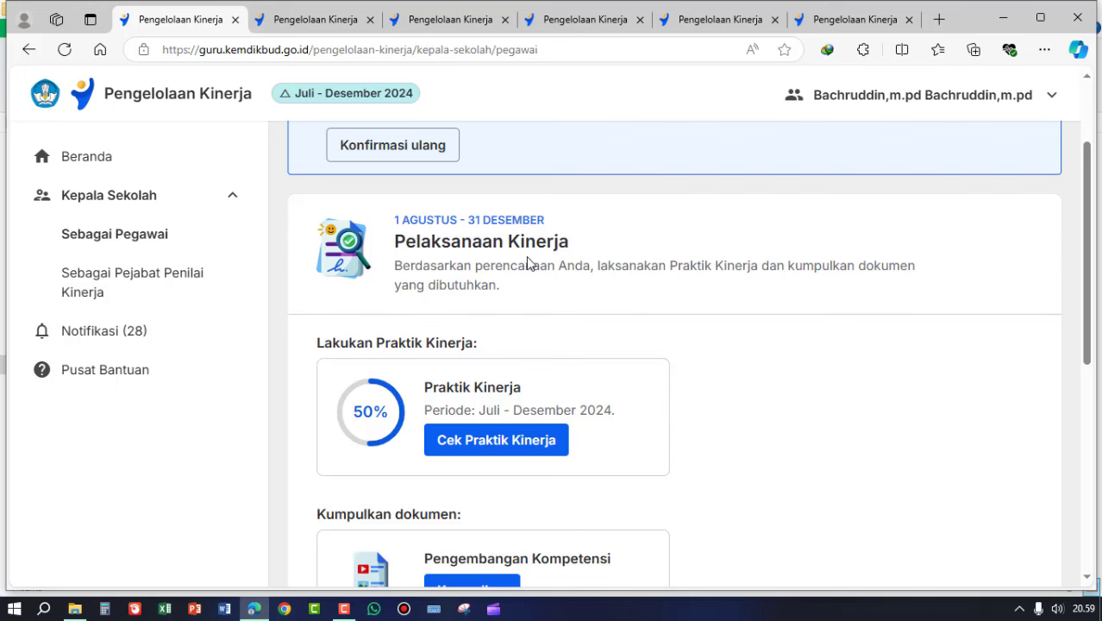
scroll(448, 225, down, 2)
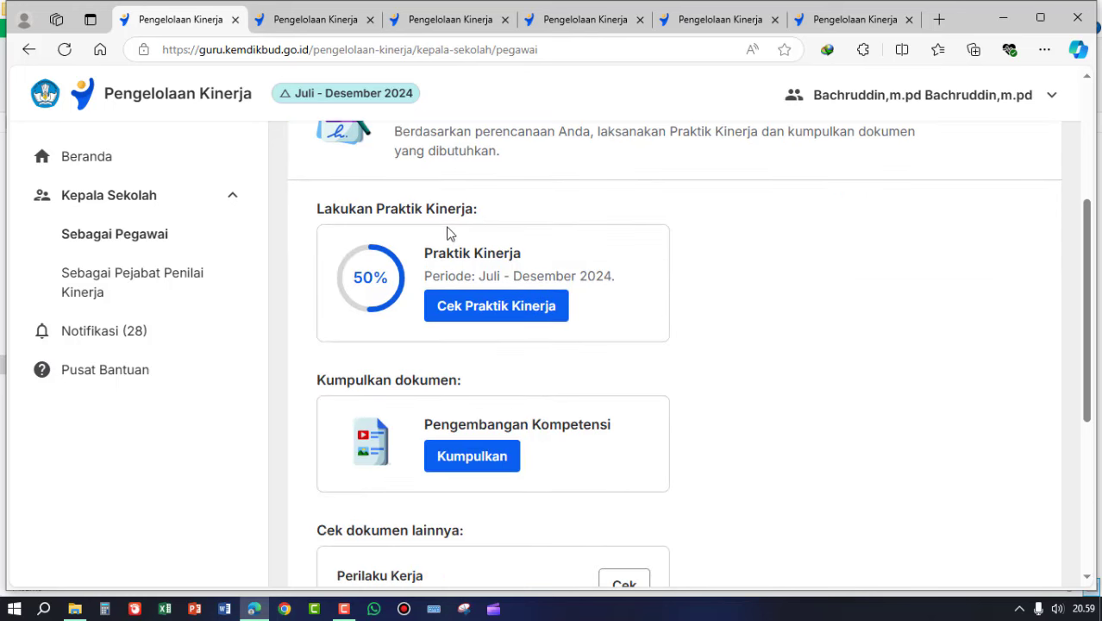
scroll(451, 234, up, 2)
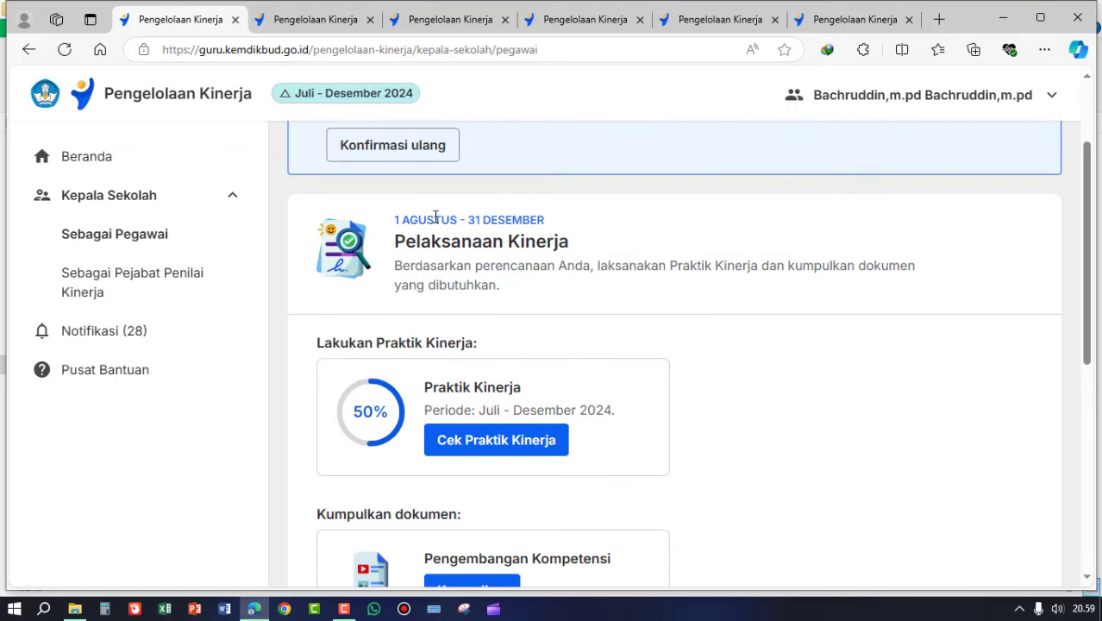
scroll(562, 268, down, 2)
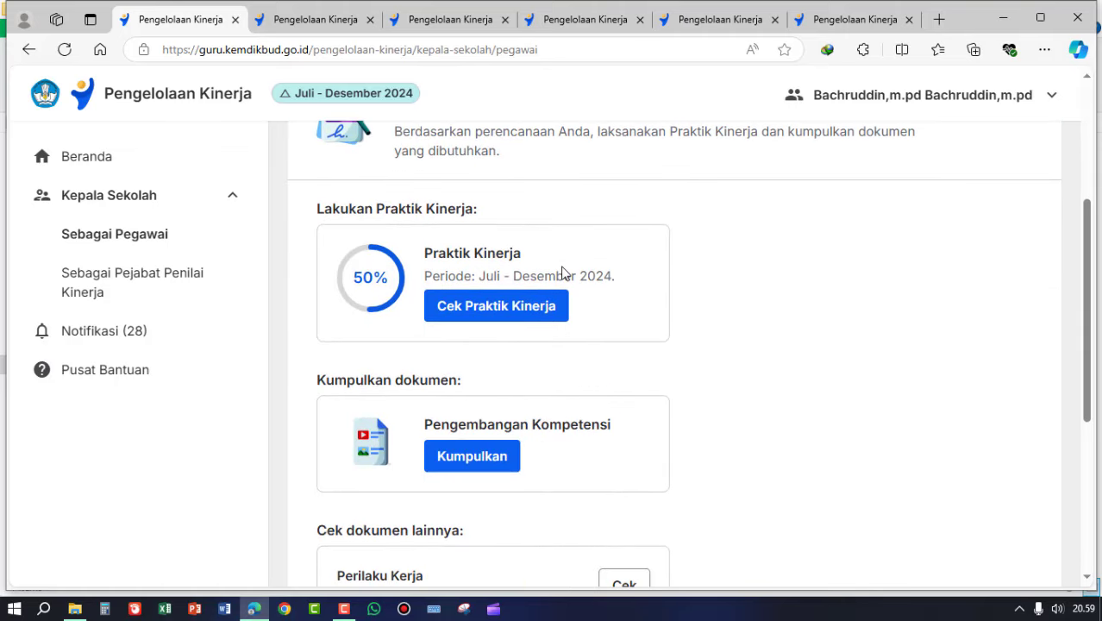
scroll(564, 272, up, 2)
scroll(540, 231, down, 2)
scroll(544, 258, up, 2)
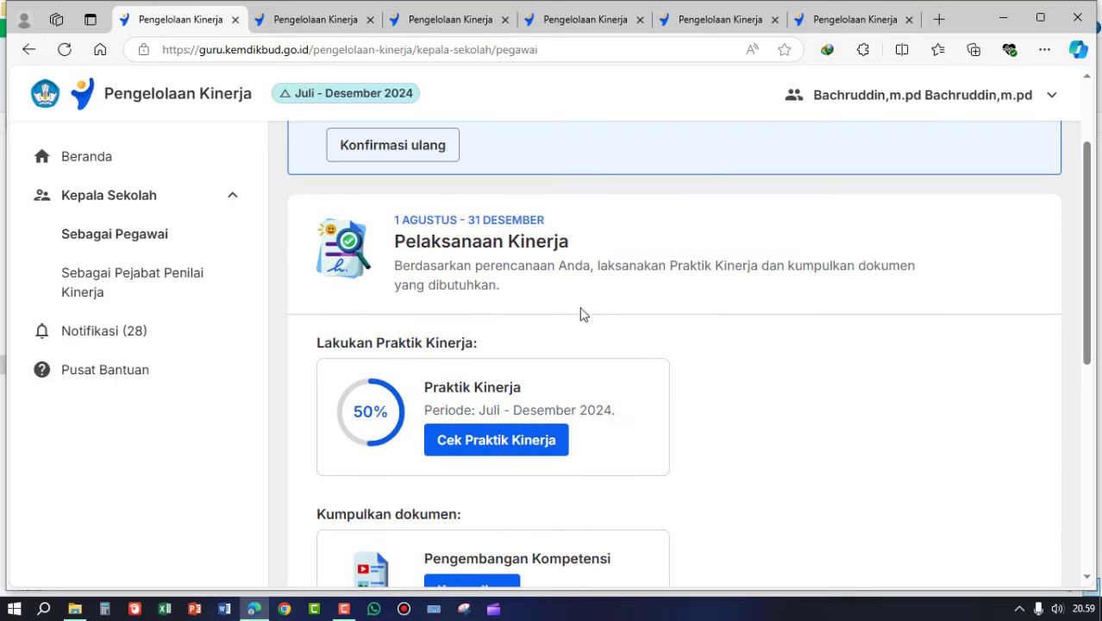
scroll(601, 326, down, 2)
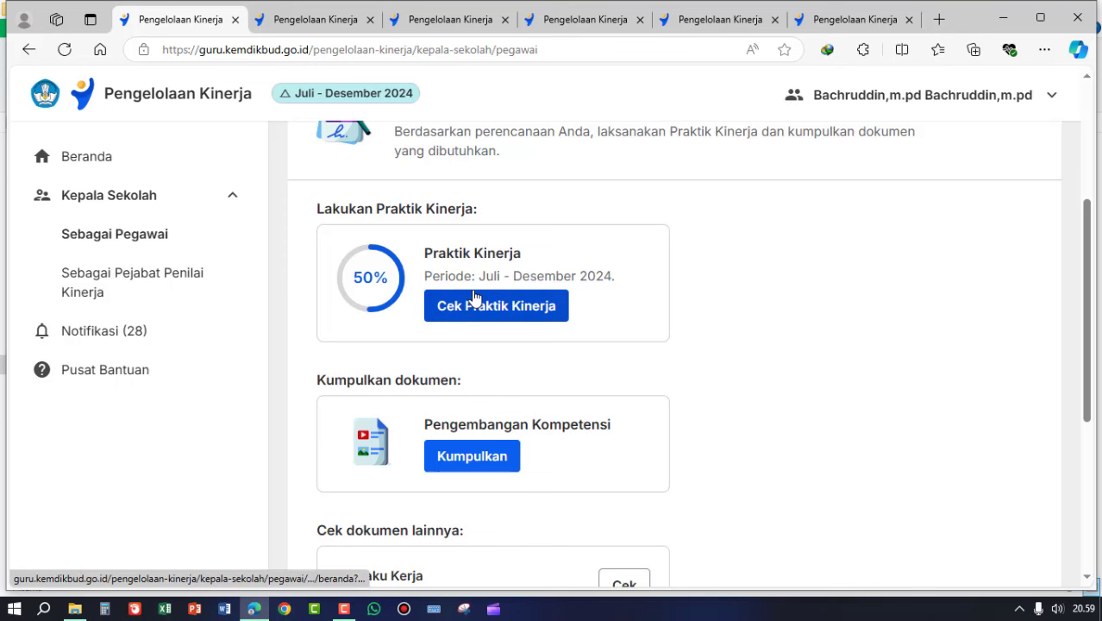
scroll(603, 417, down, 2)
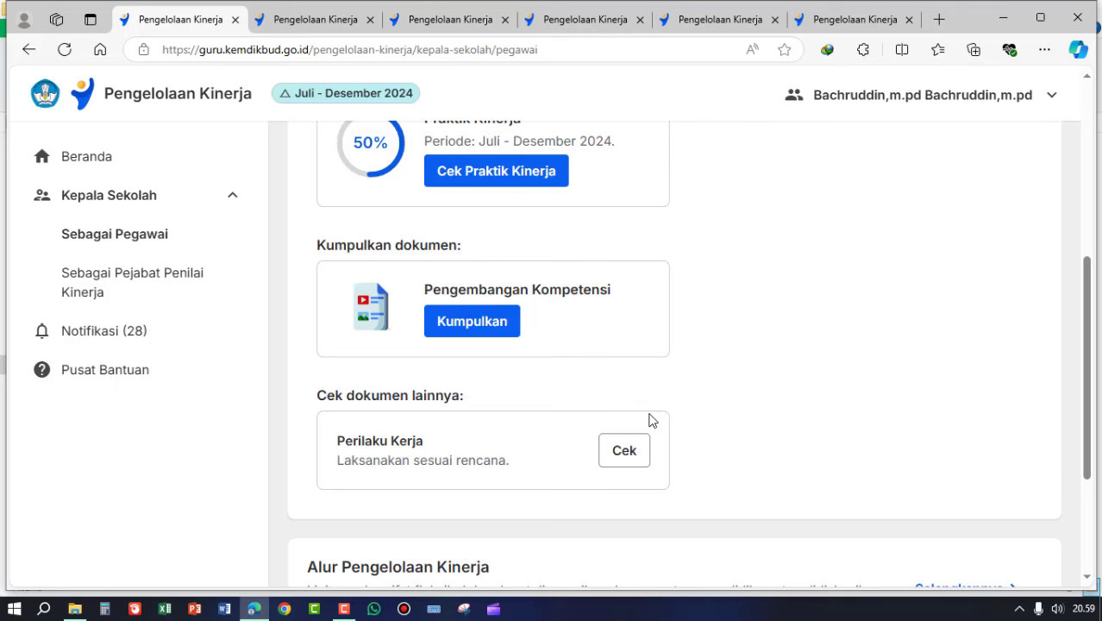
scroll(651, 419, up, 2)
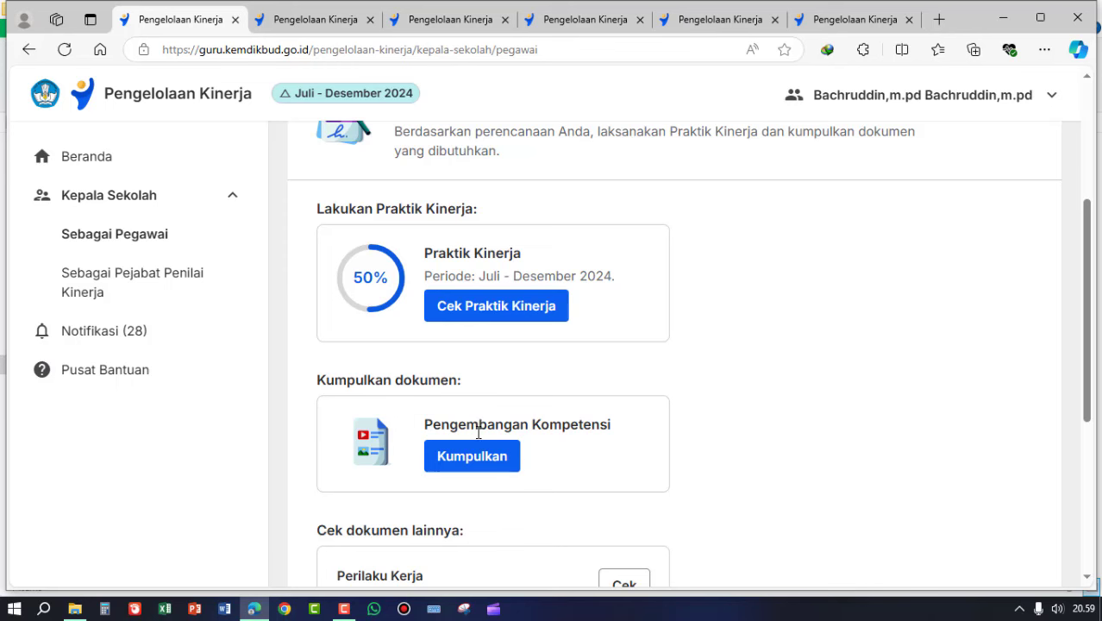
Open the document collection page for Pengembangan Kompetensi
scroll(491, 418, down, 2)
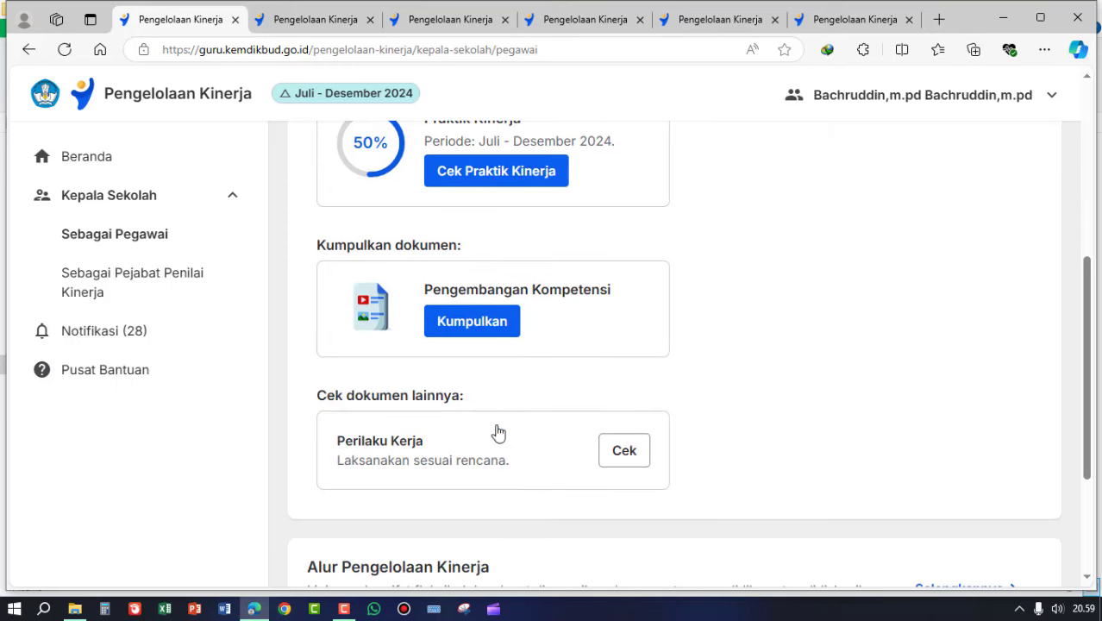
click(467, 326)
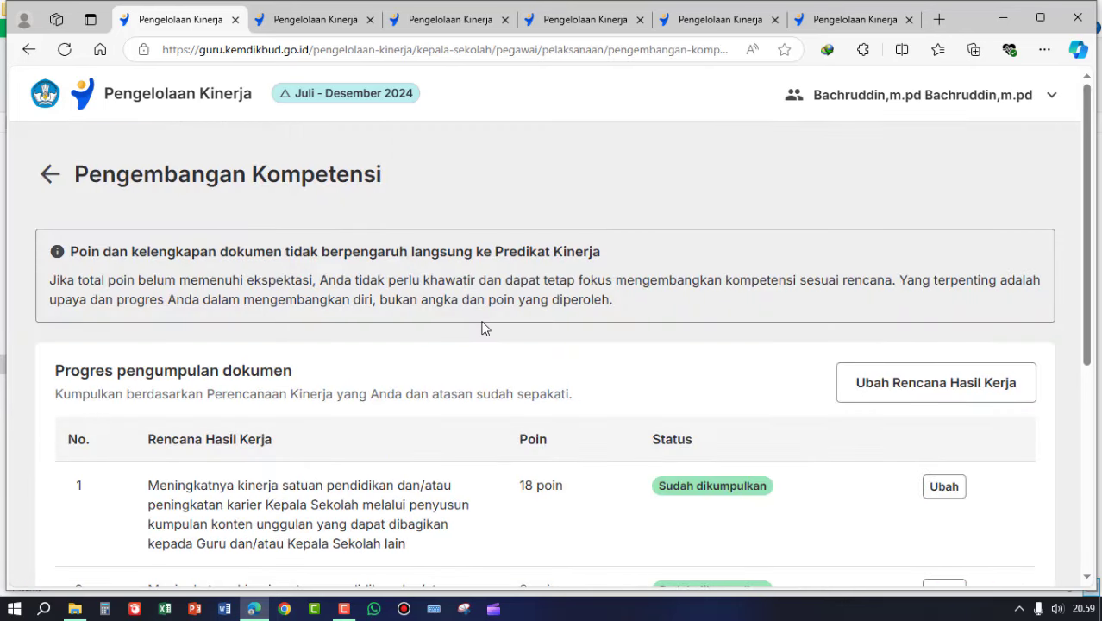
Examine the document collection progress table, comparing the points and status of each Rencana Hasil Kerja and the total
scroll(482, 328, down, 4)
scroll(483, 328, down, 1)
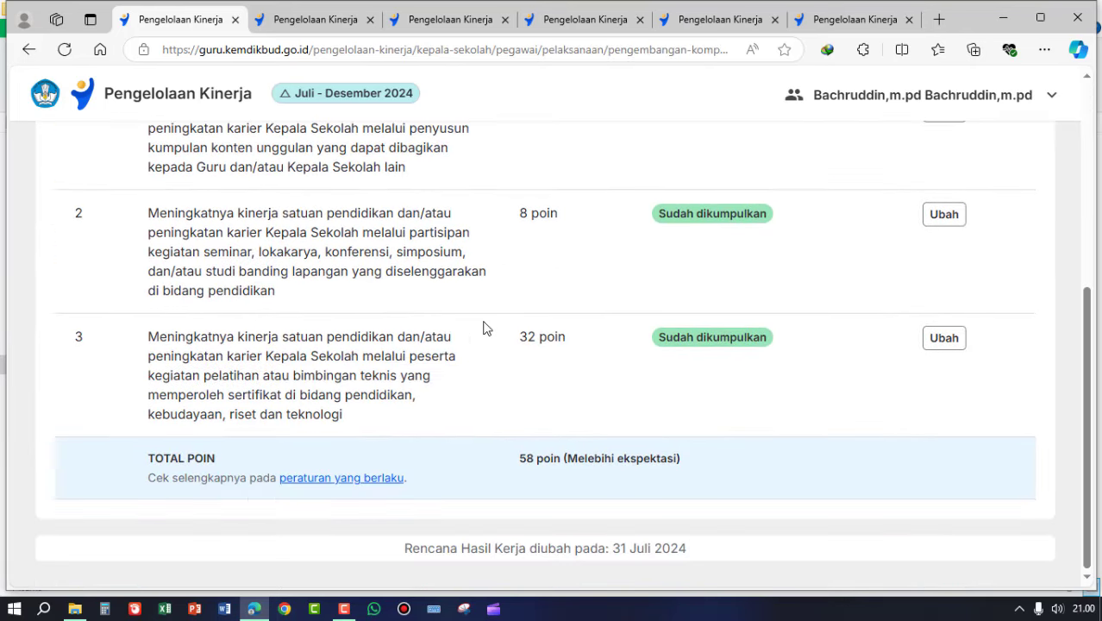
scroll(485, 322, up, 3)
scroll(381, 320, down, 1)
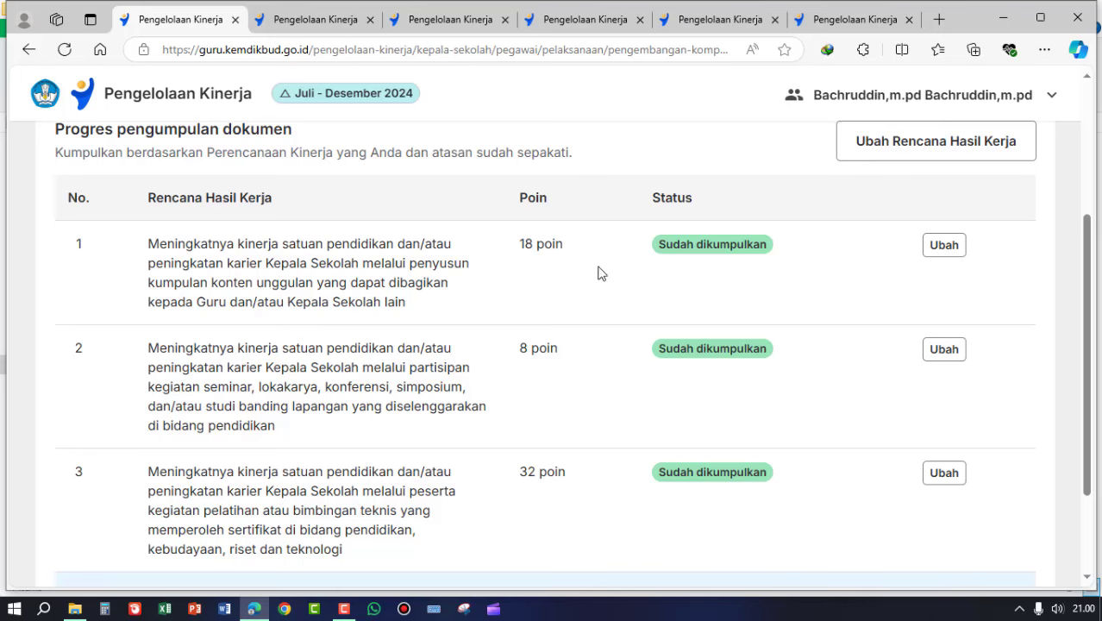
scroll(259, 263, down, 2)
scroll(257, 261, up, 2)
scroll(151, 281, down, 2)
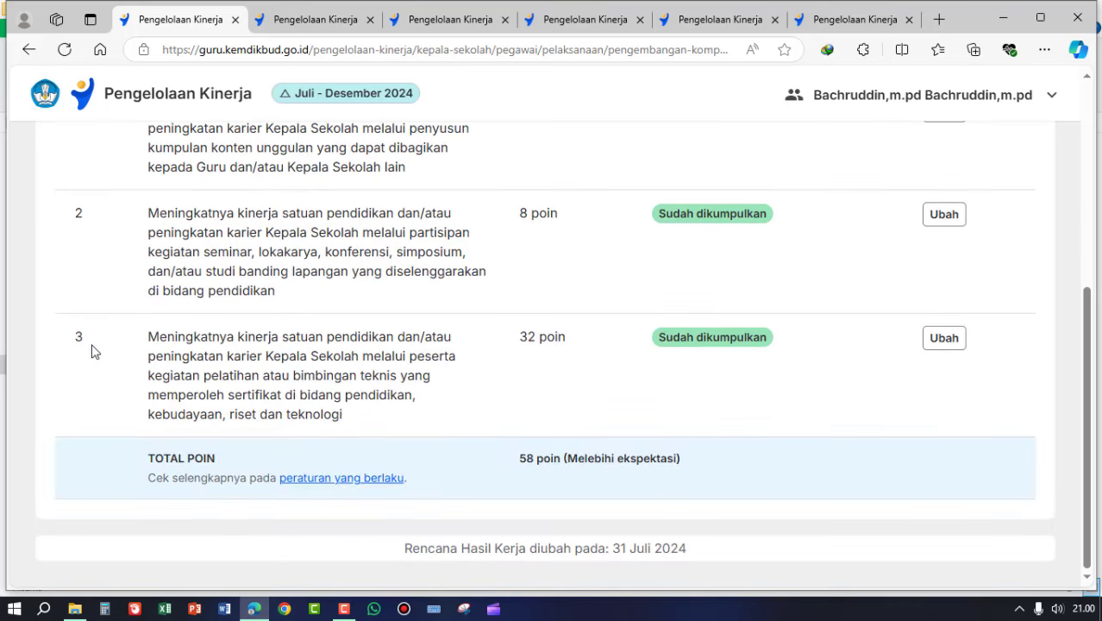
scroll(91, 349, up, 2)
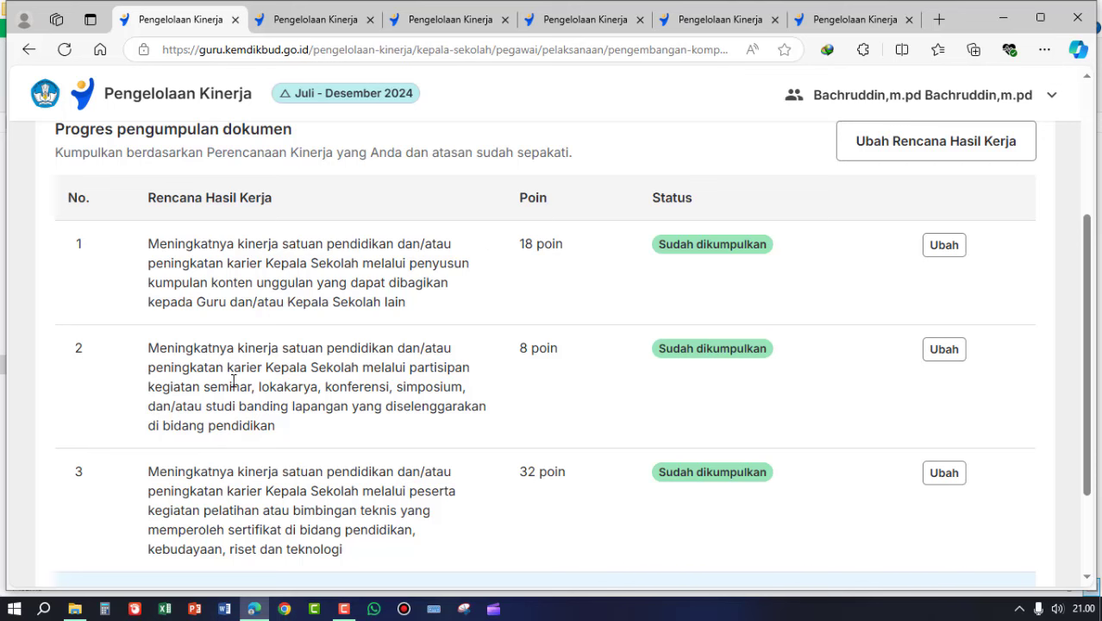
scroll(240, 382, down, 2)
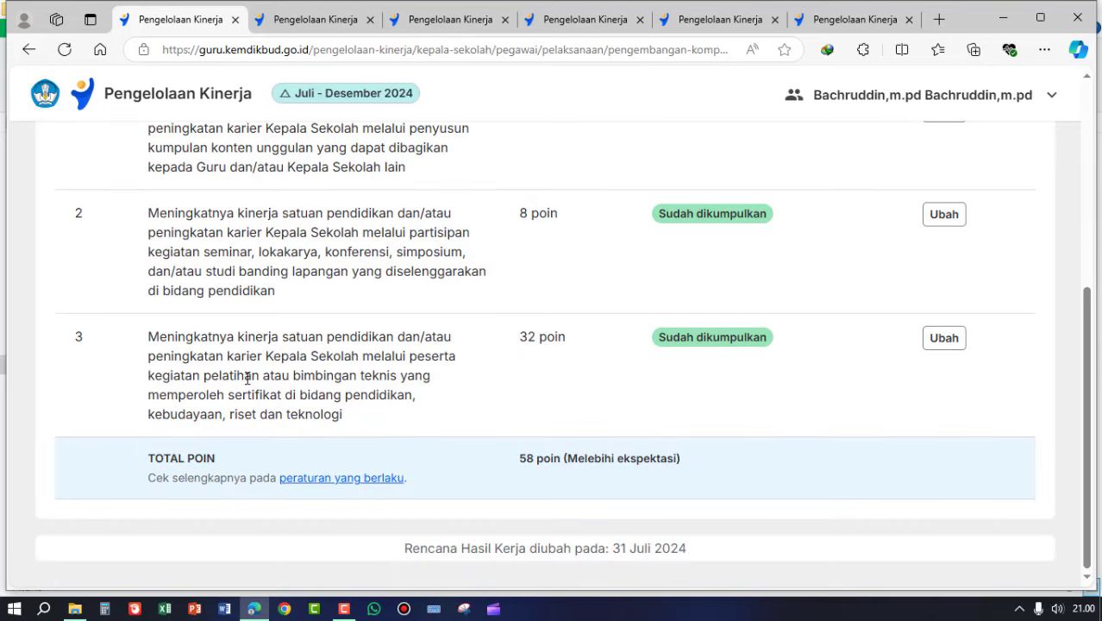
scroll(247, 378, up, 2)
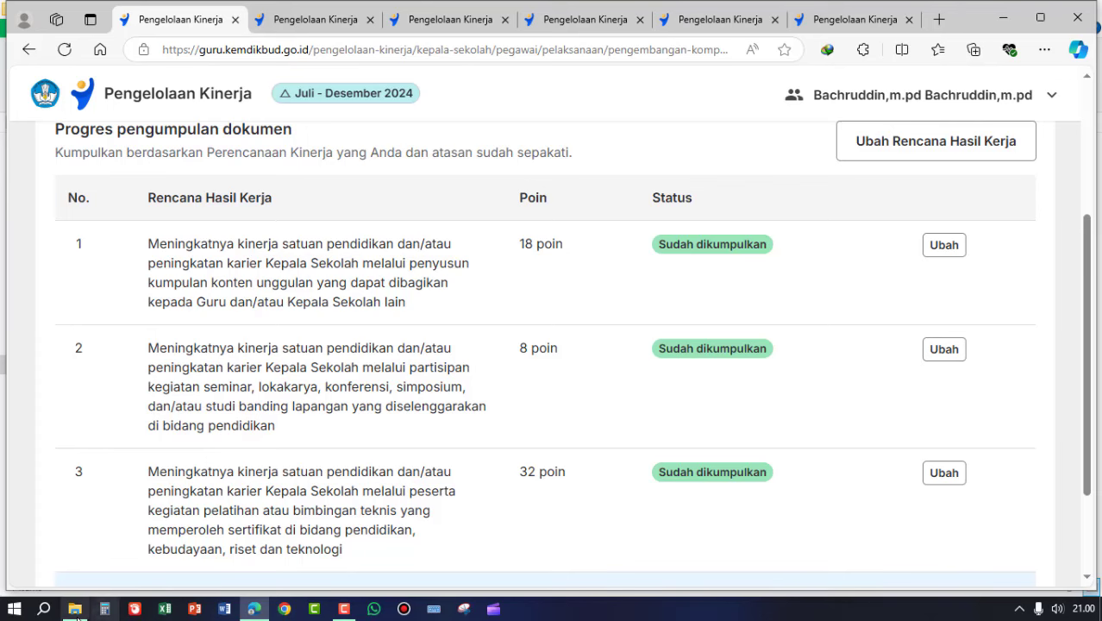
Switch to File Explorer, show the "1. Dok. Konten Unggulan (3 Konten)" folder with extra large icons and inspect its screenshots
click(78, 539)
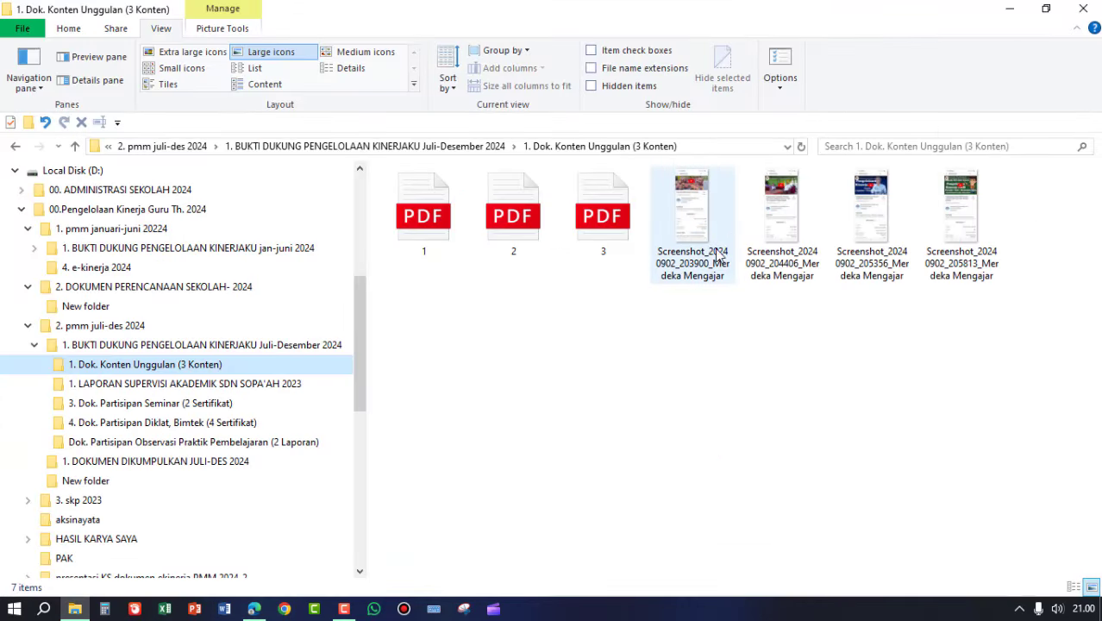
click(186, 51)
scroll(712, 282, down, 3)
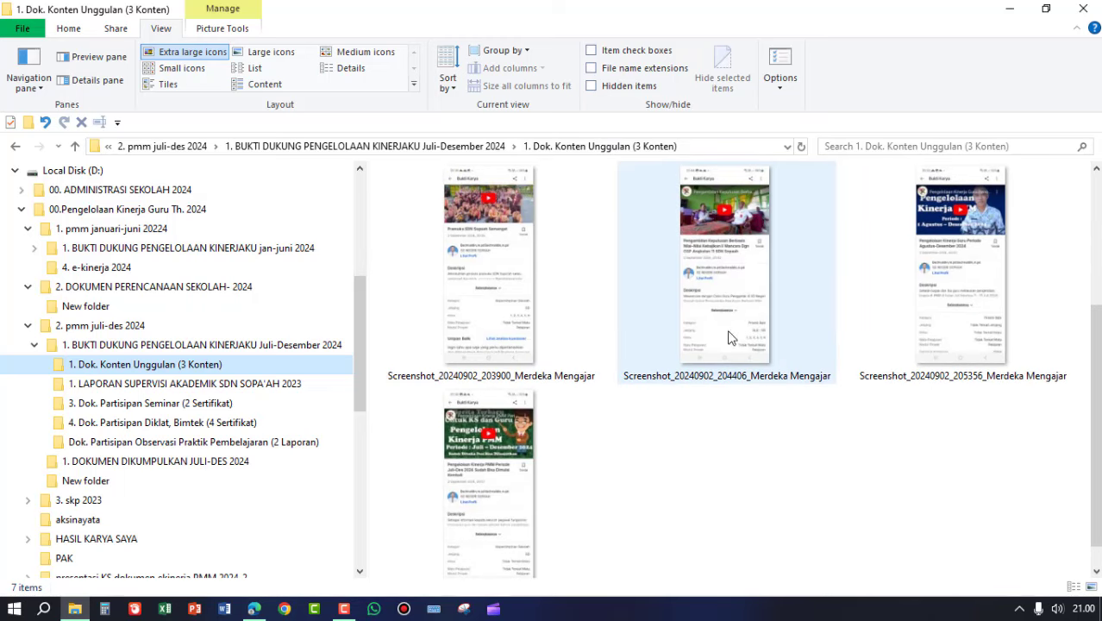
scroll(715, 362, up, 3)
scroll(664, 384, down, 4)
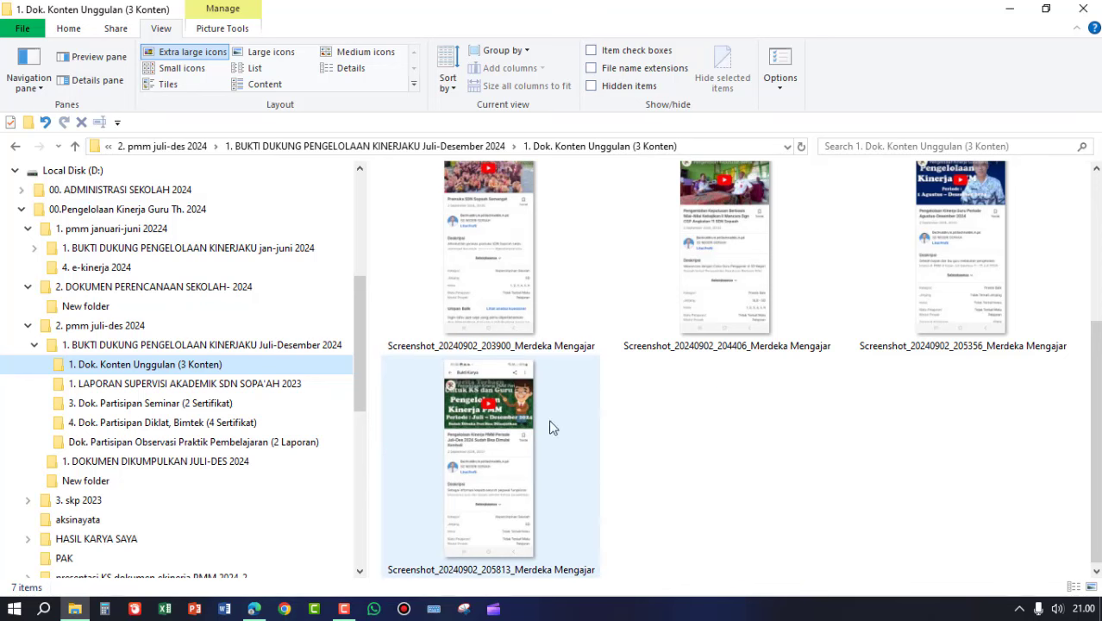
scroll(556, 405, up, 1)
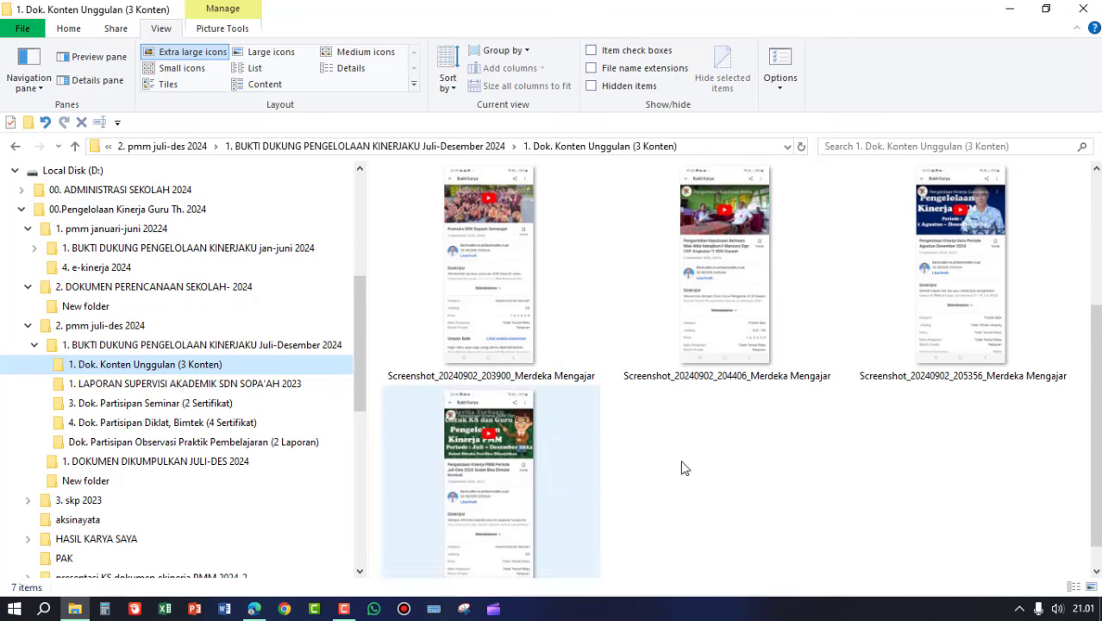
Return to the browser and review the three Rencana Hasil Kerja entries with their points and submission status
click(253, 609)
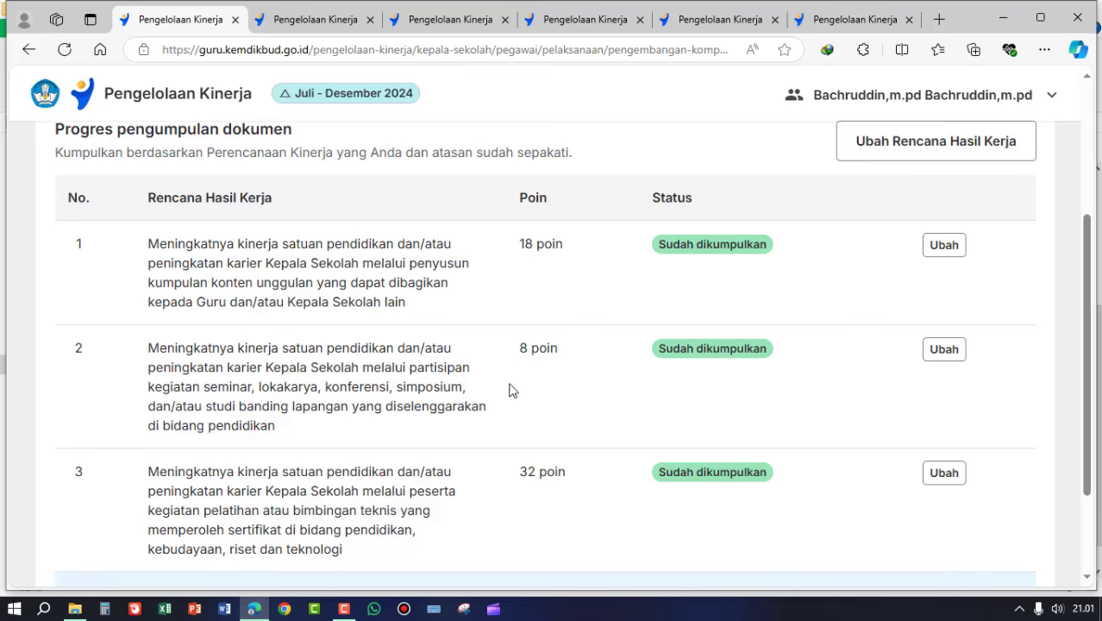
scroll(543, 349, down, 2)
scroll(583, 367, up, 2)
scroll(598, 263, down, 2)
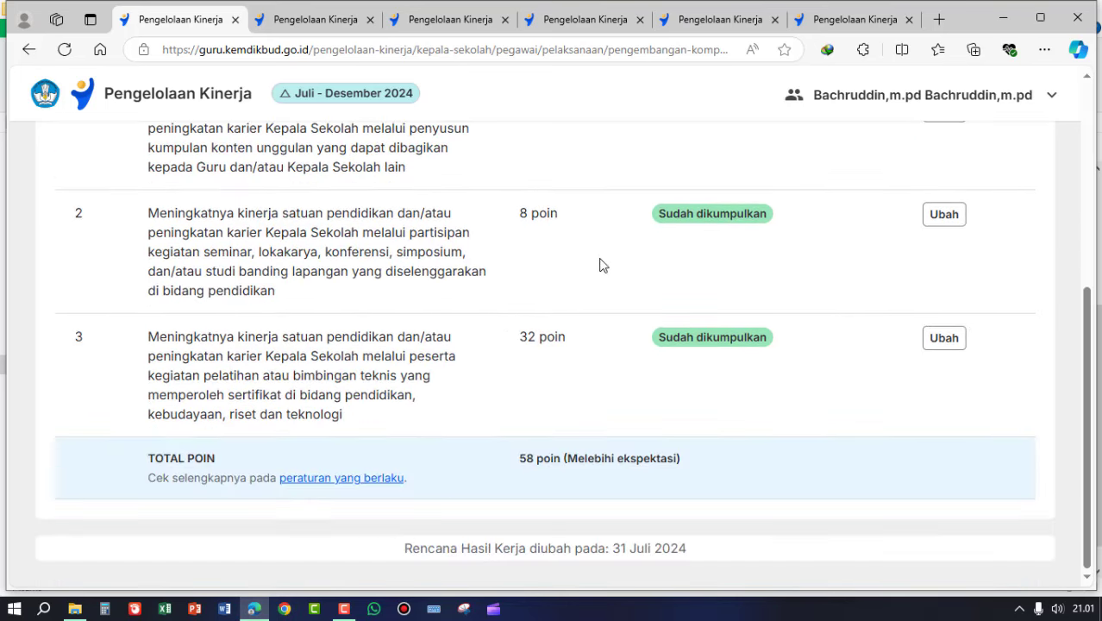
scroll(681, 291, up, 2)
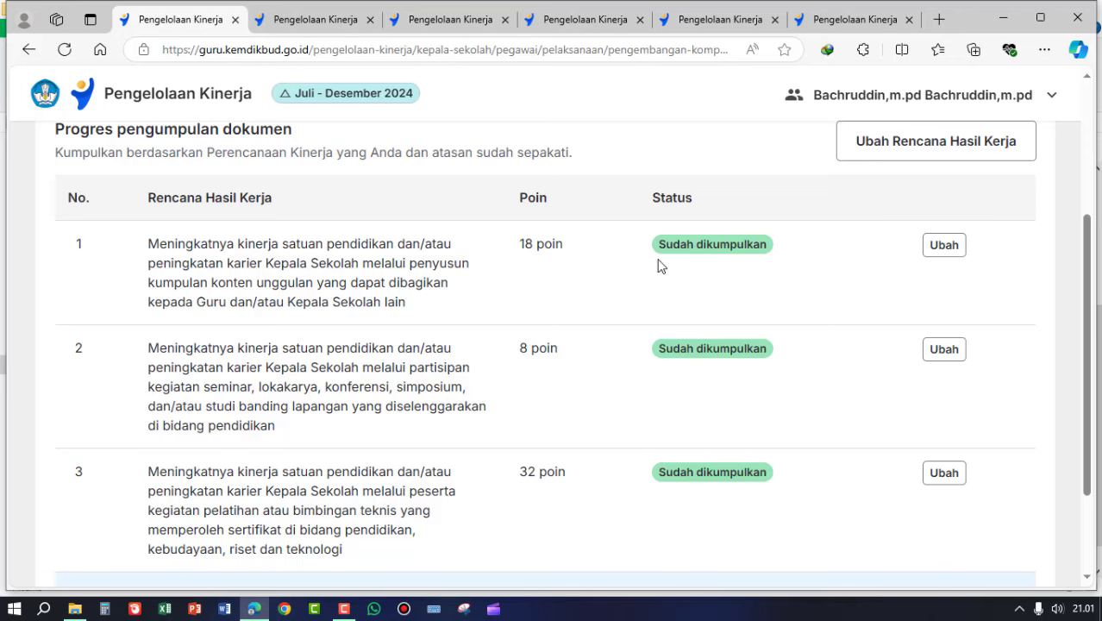
scroll(535, 256, down, 2)
scroll(534, 256, up, 2)
scroll(352, 365, down, 2)
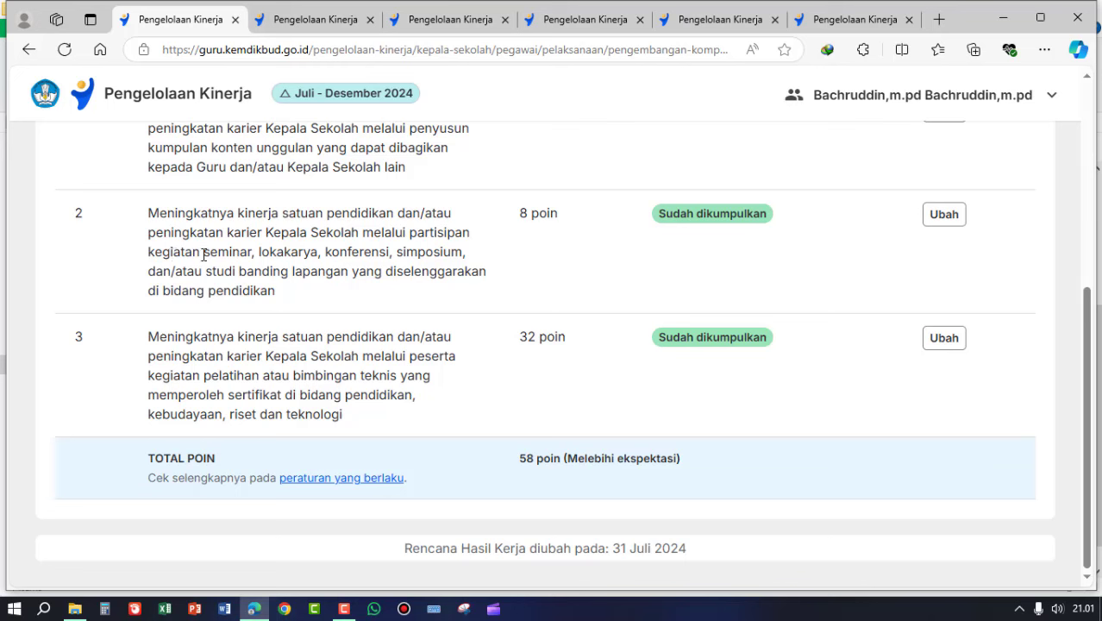
Highlight "seminar" in the second work plan and the training or technical guidance wording in the third, and clear the selection
drag(204, 255, 253, 254)
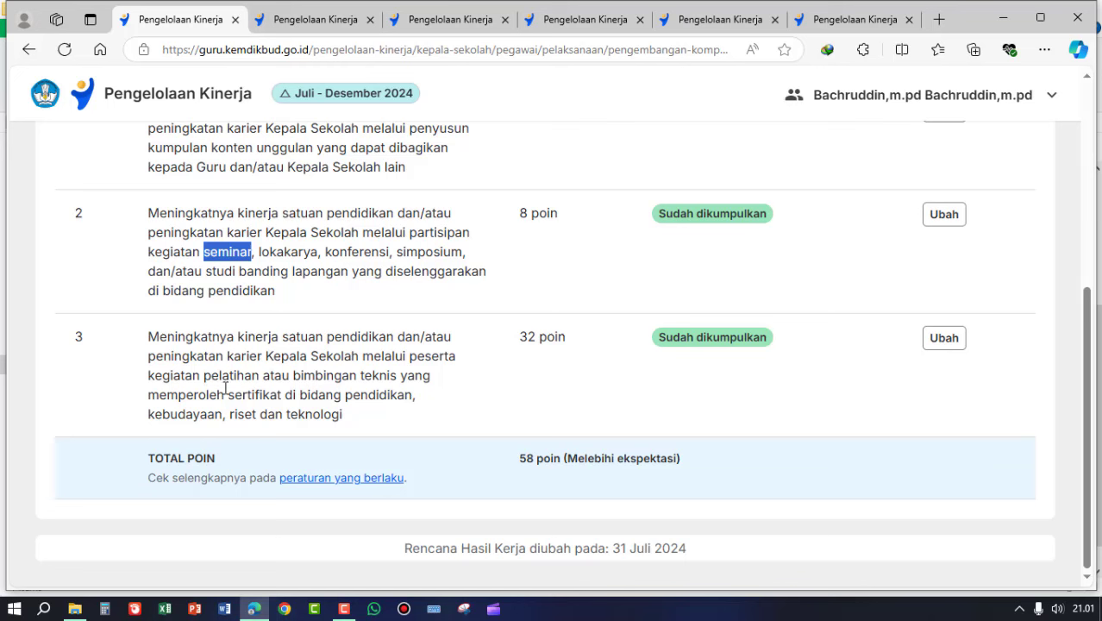
drag(205, 377, 396, 376)
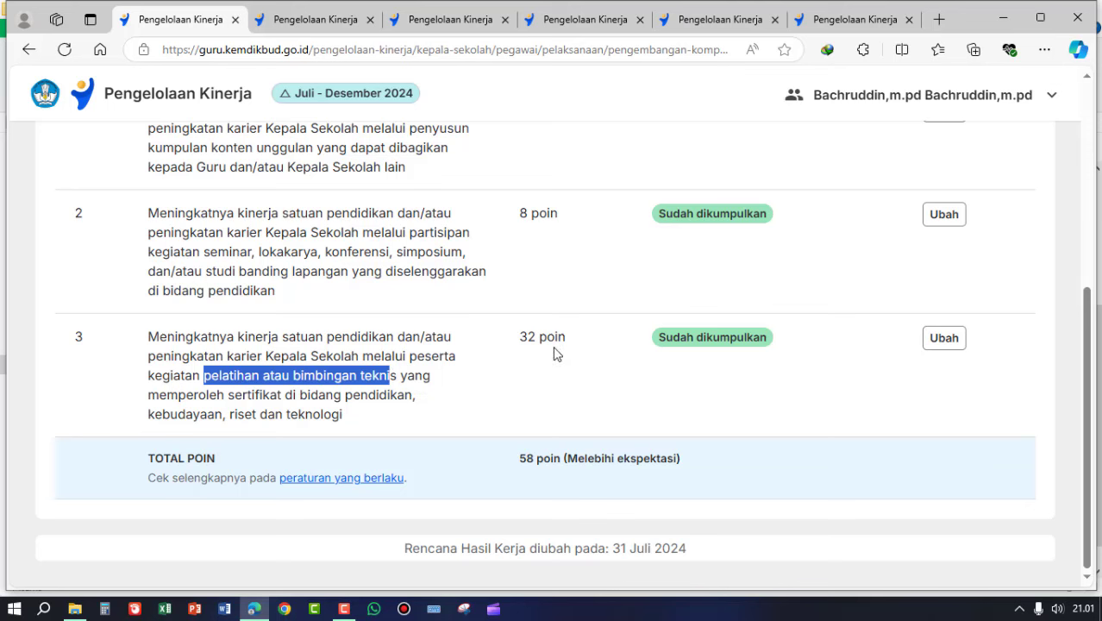
click(698, 367)
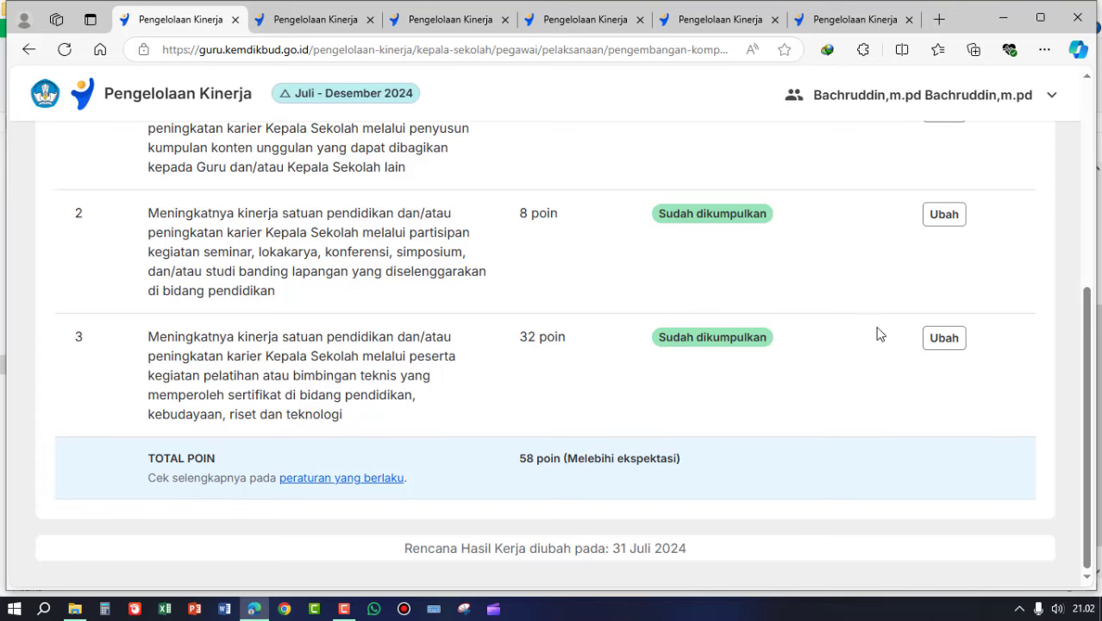
scroll(721, 371, up, 2)
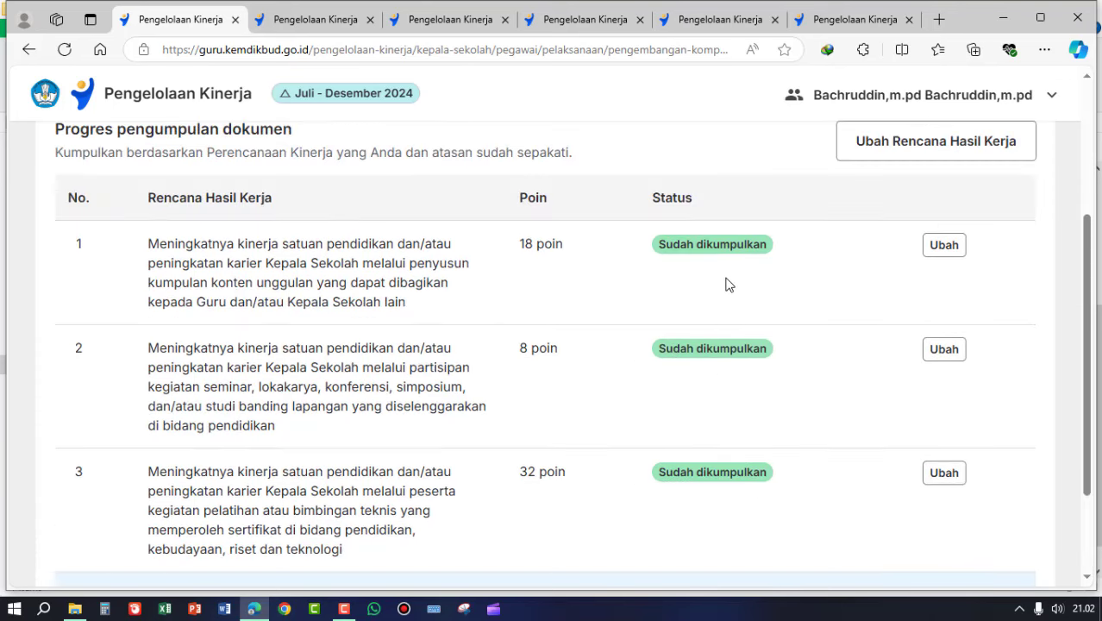
Open the first Rencana Hasil Kerja for changes and look over its three uploaded Kumpulan Konten Unggulan documents
scroll(731, 274, down, 2)
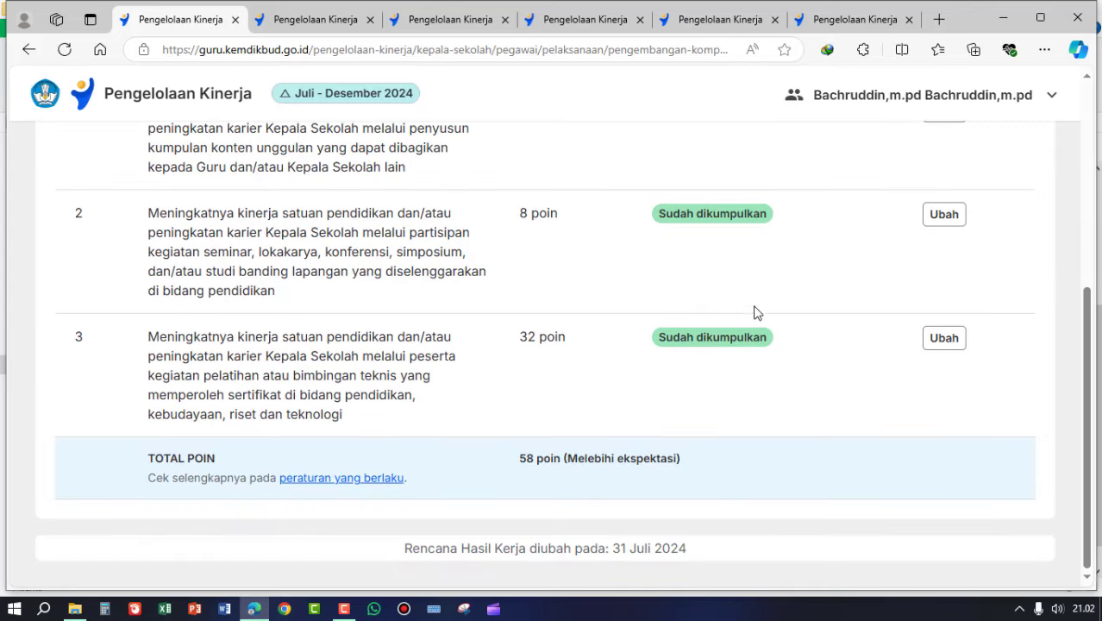
scroll(757, 315, up, 2)
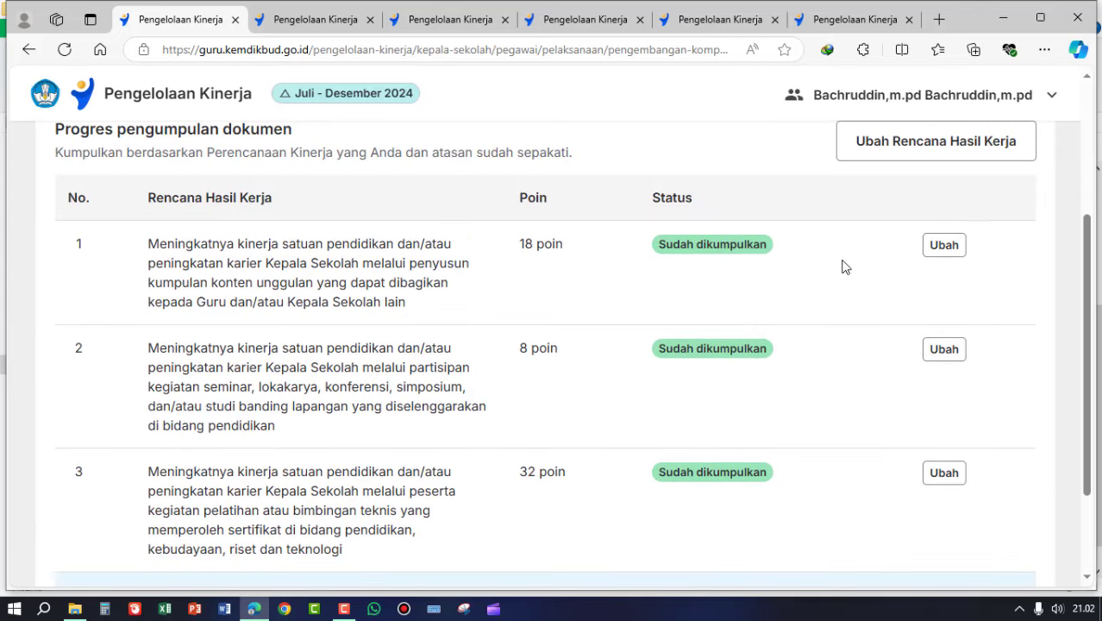
click(946, 253)
scroll(866, 307, down, 2)
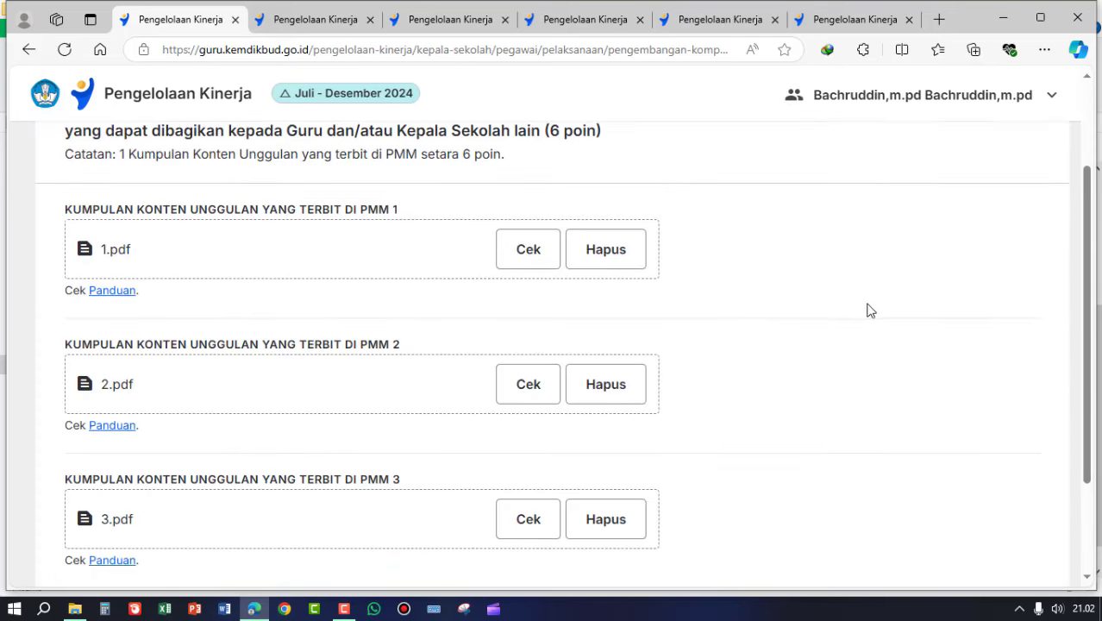
scroll(142, 263, down, 2)
scroll(143, 268, up, 2)
Delete 1.pdf from Kumpulan Konten Unggulan yang Terbit di PMM 1 and check the submission options
click(604, 256)
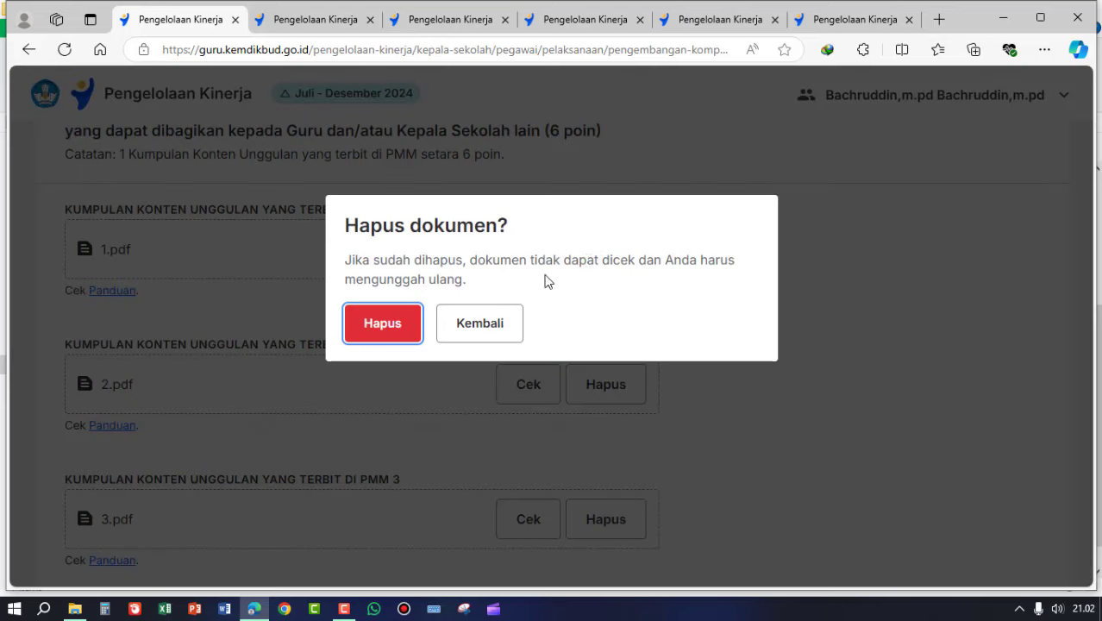
click(377, 323)
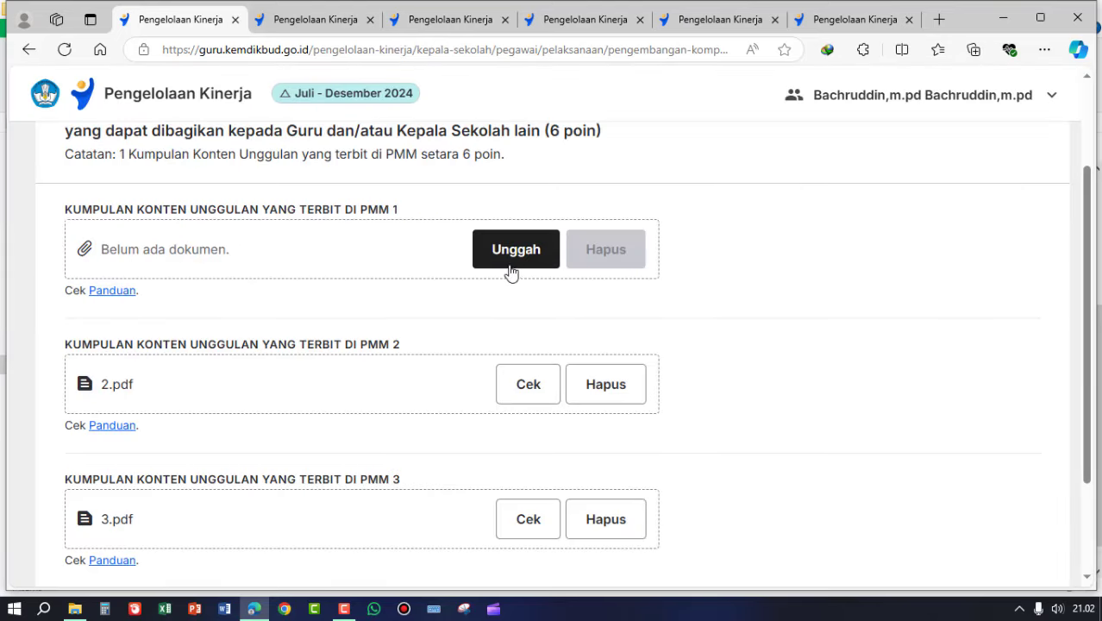
scroll(528, 268, down, 2)
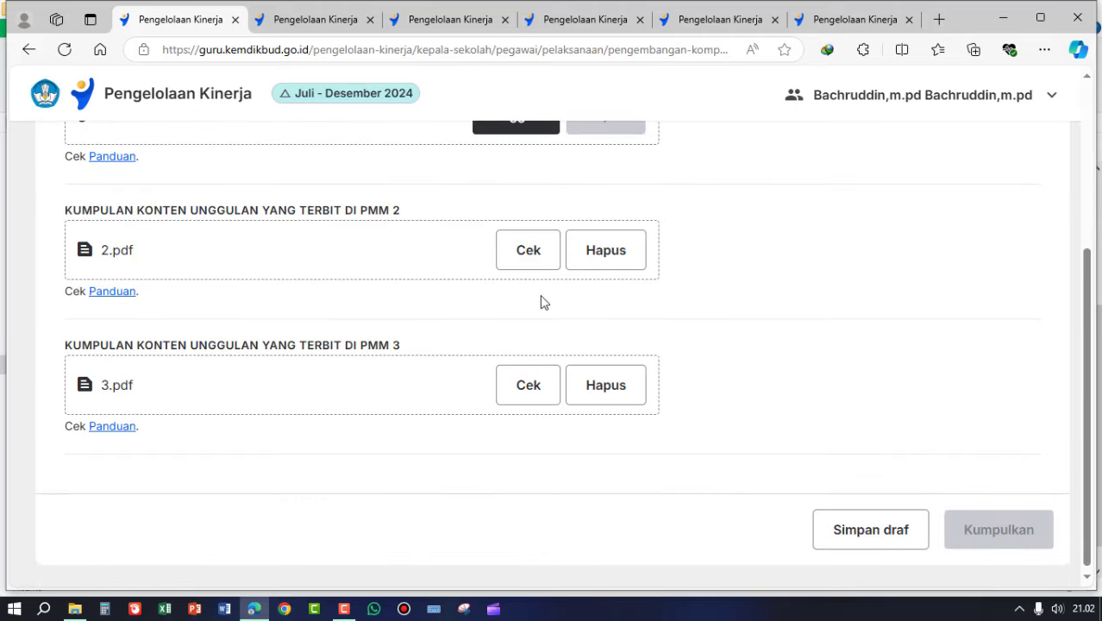
scroll(545, 274, up, 2)
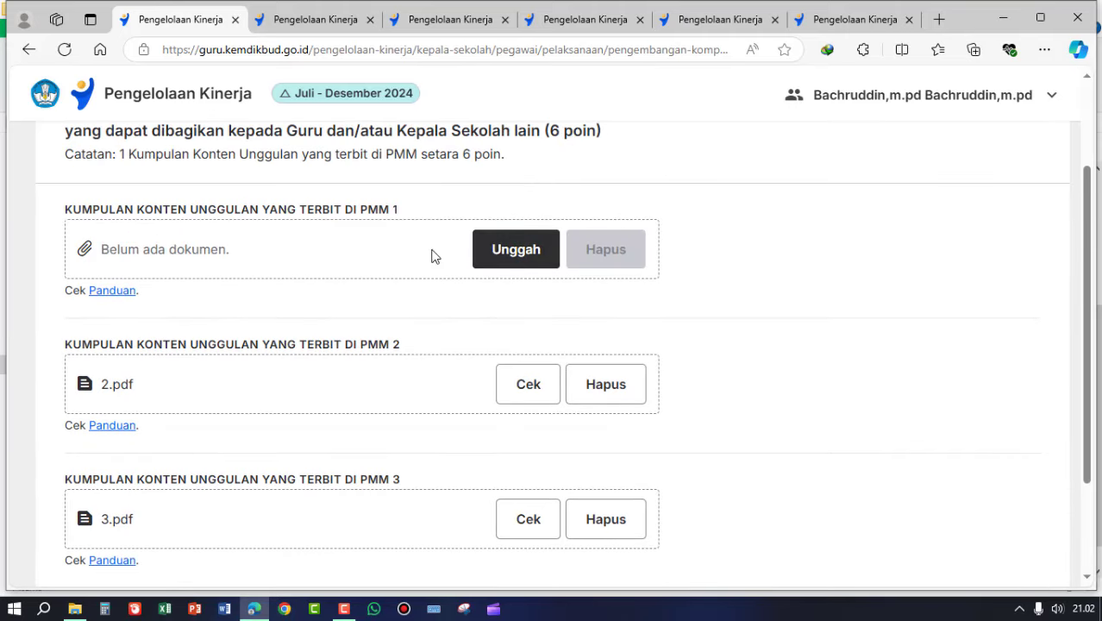
View the upload methods for the first PMM content document, highlight the maximum PDF file size, and close the dialog
click(514, 255)
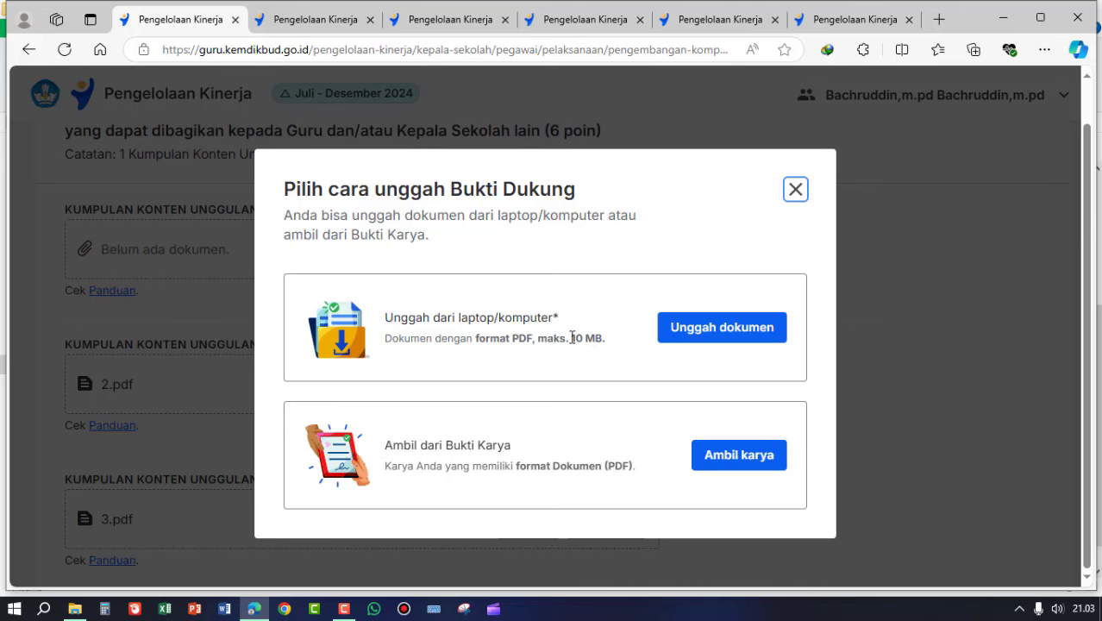
drag(604, 337, 543, 343)
click(542, 343)
click(794, 189)
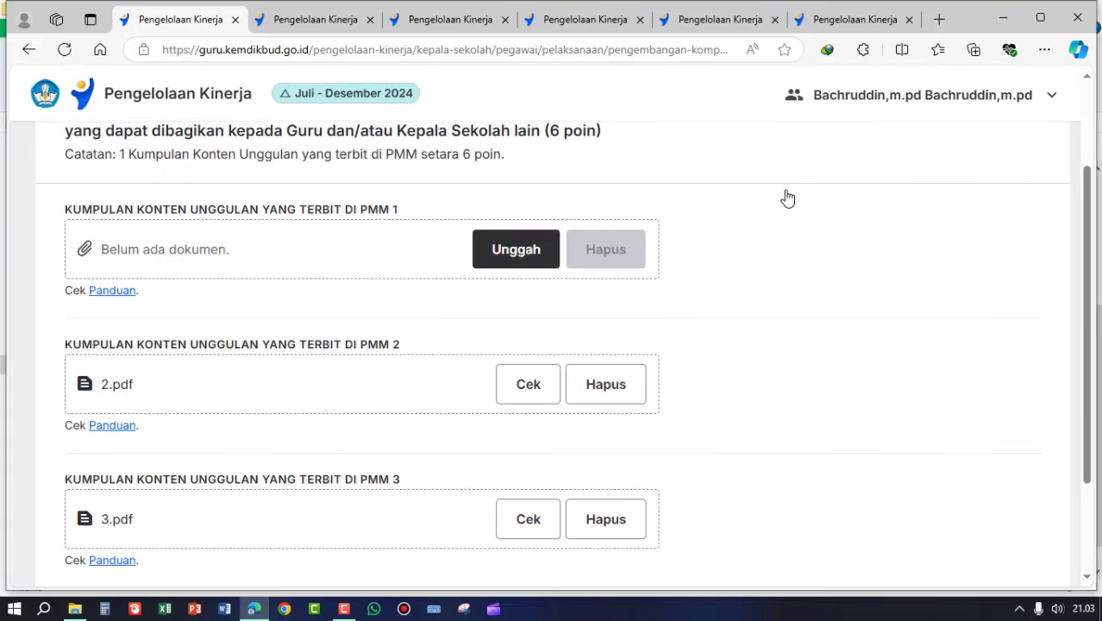
Upload PDF file 1 from the computer folder "1. Dok. Konten Unggulan (3 Konten)" as the first PMM content document
click(519, 259)
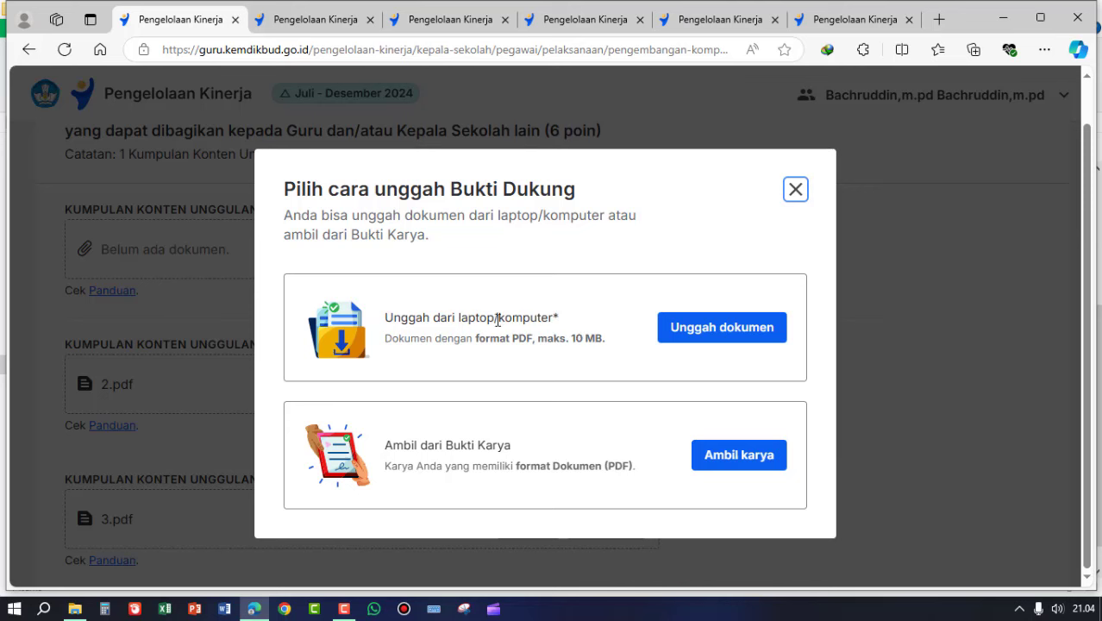
click(706, 336)
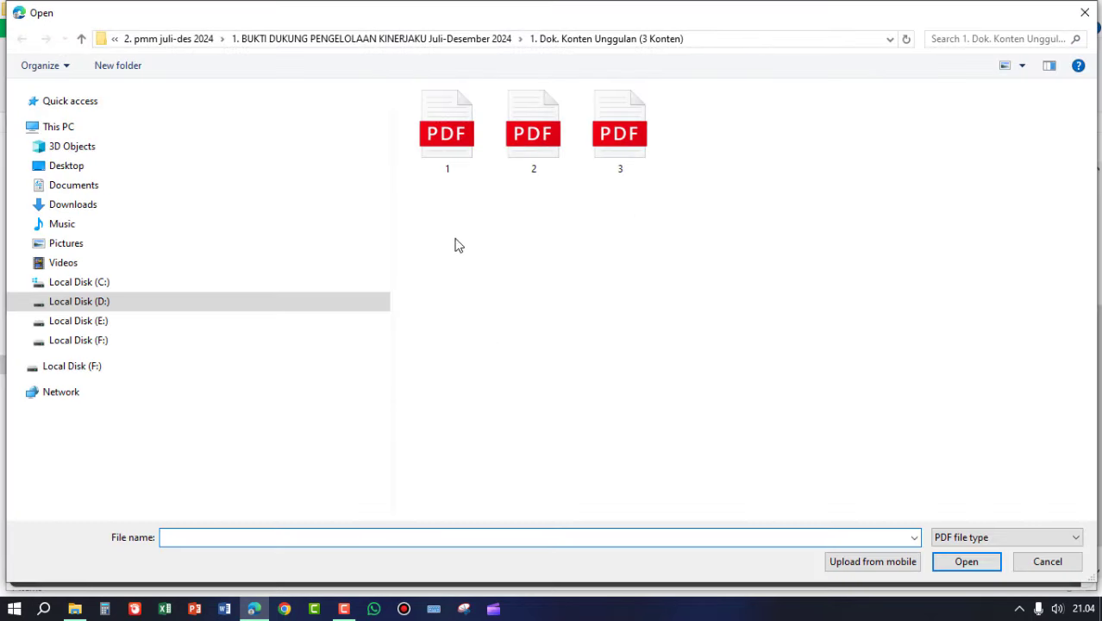
click(22, 302)
click(28, 184)
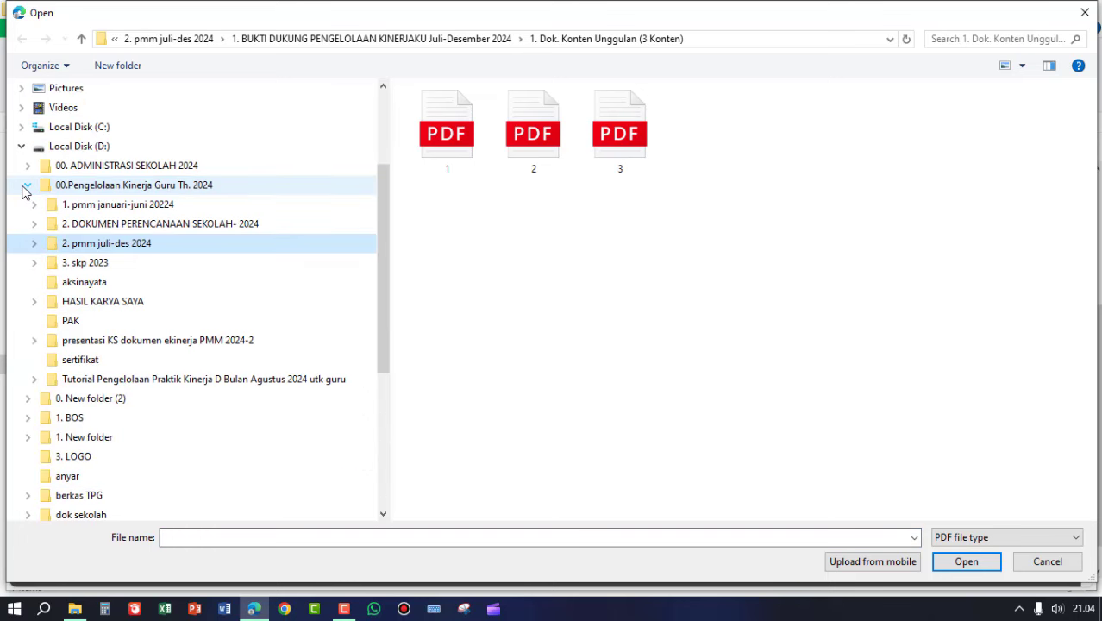
click(34, 243)
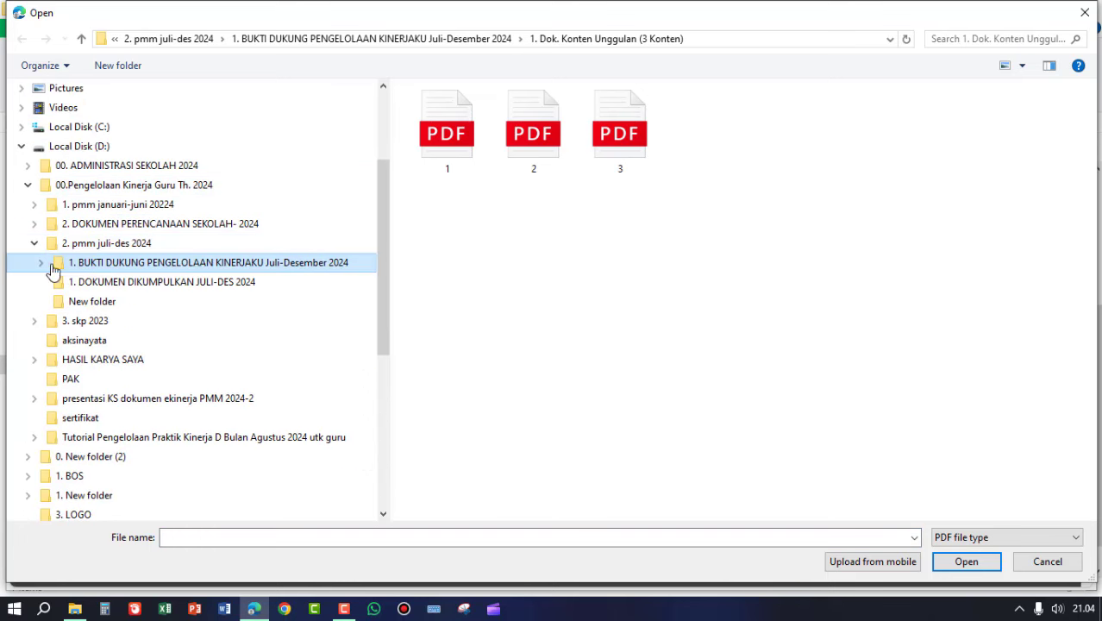
click(41, 263)
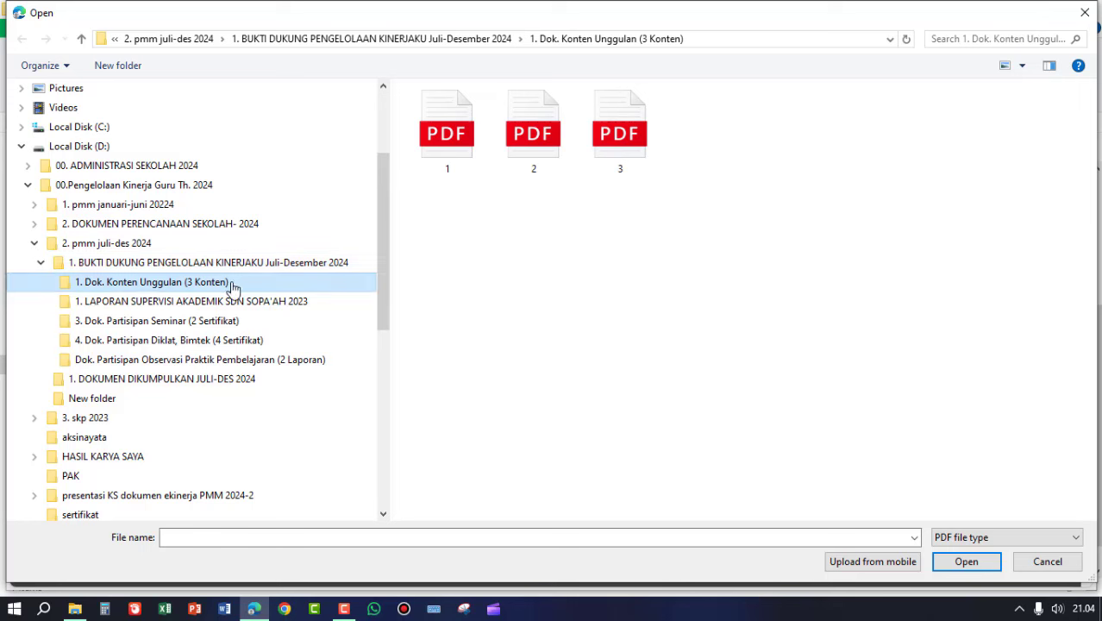
click(462, 153)
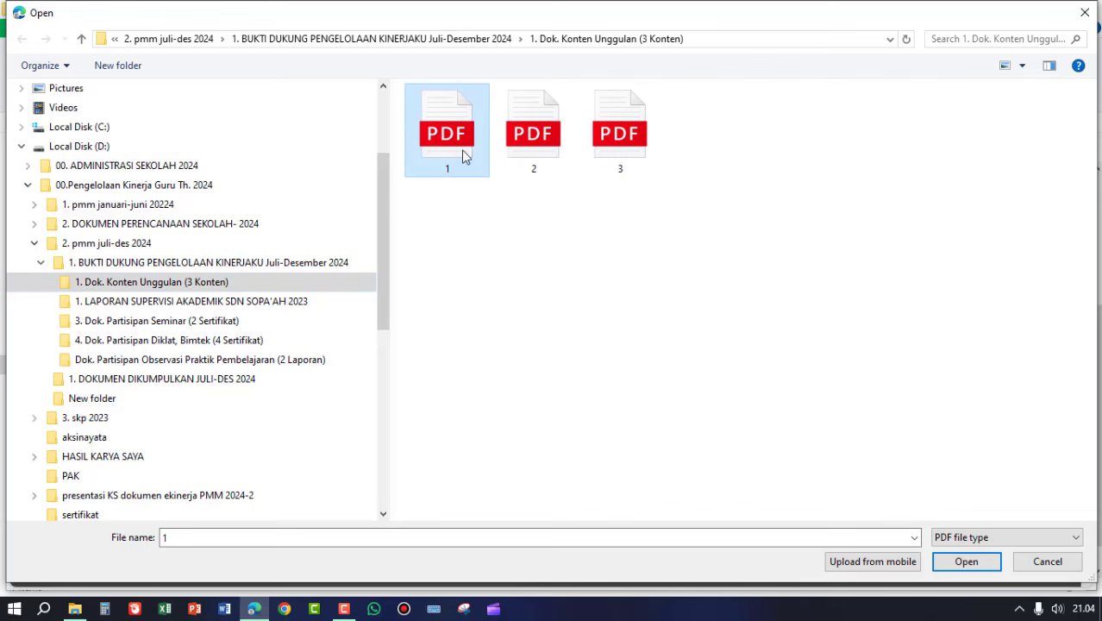
click(966, 562)
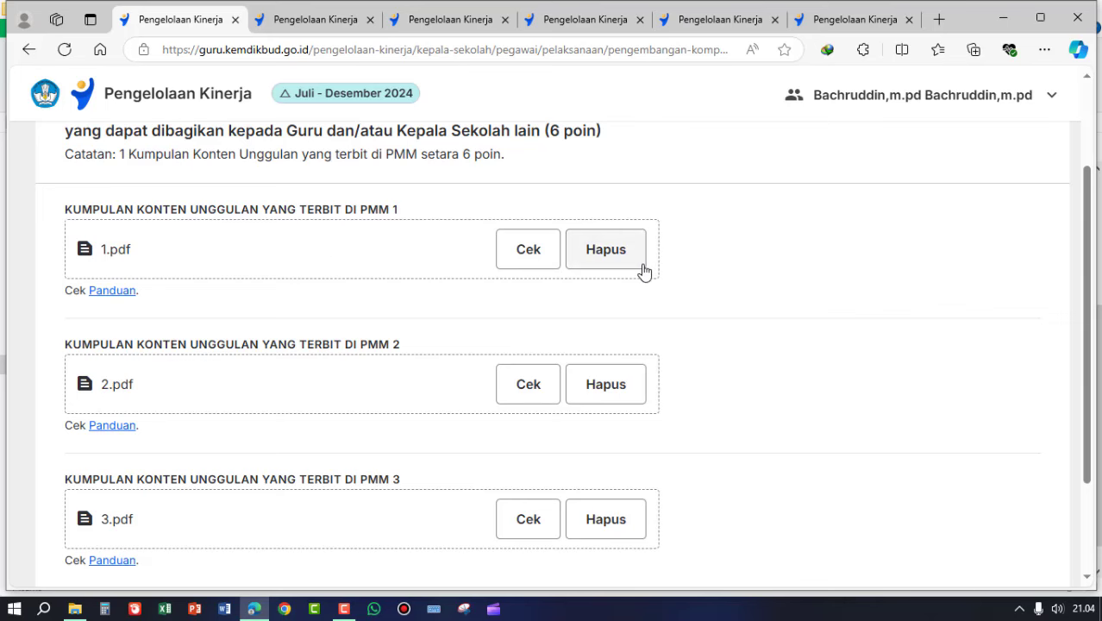
Review the work plan description and the files attached to all three PMM content entries before submission
scroll(568, 371, down, 3)
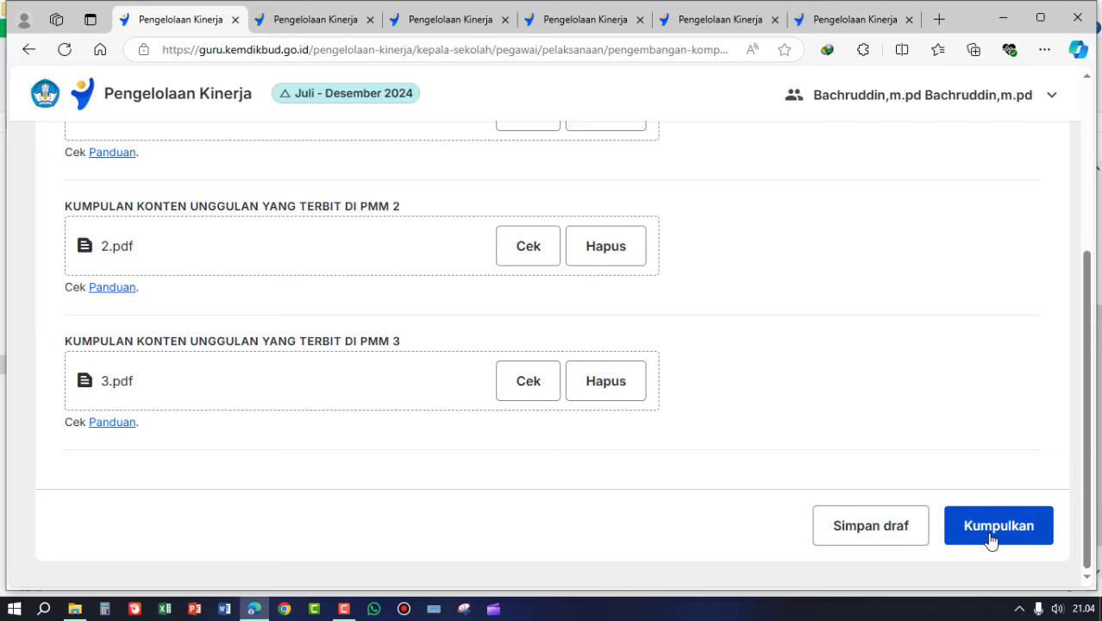
scroll(603, 426, up, 5)
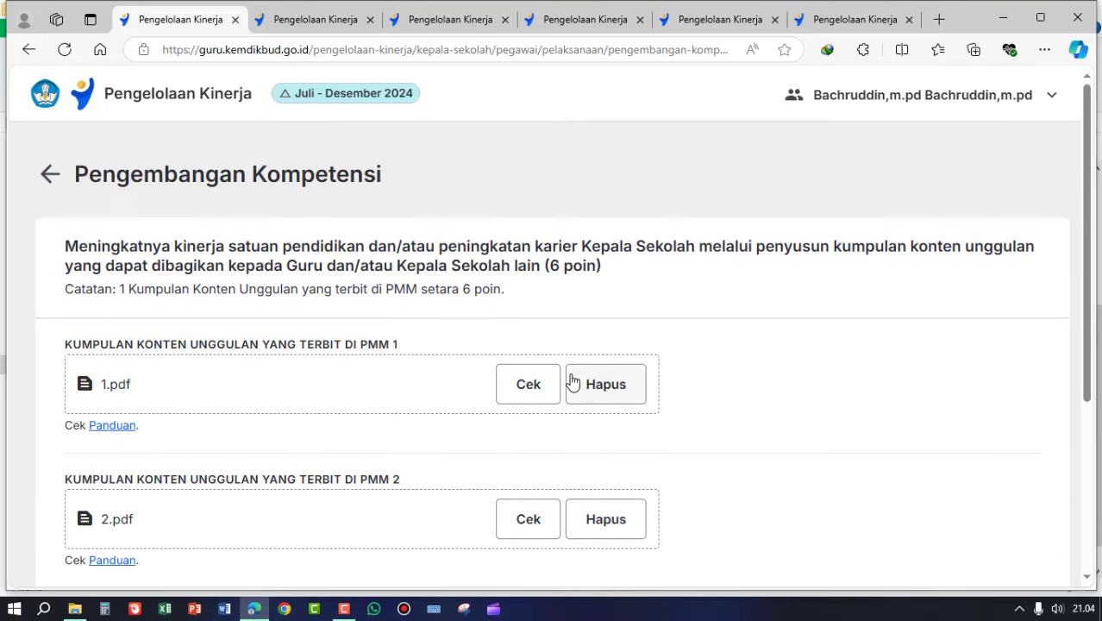
scroll(574, 382, down, 4)
scroll(573, 381, down, 1)
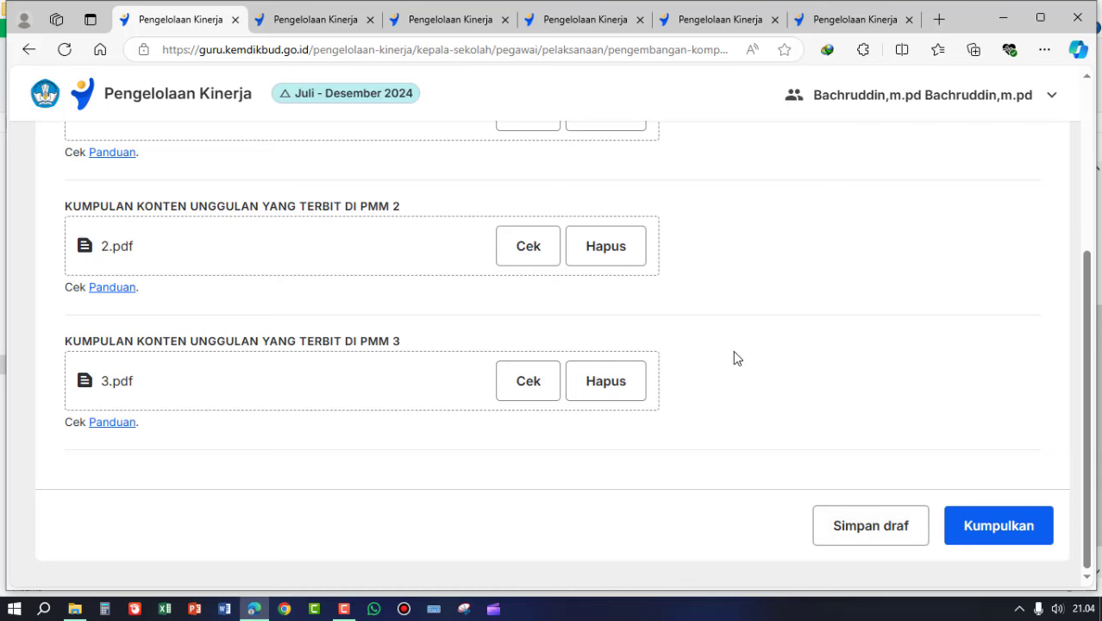
scroll(587, 293, up, 3)
scroll(473, 293, down, 5)
scroll(477, 300, up, 3)
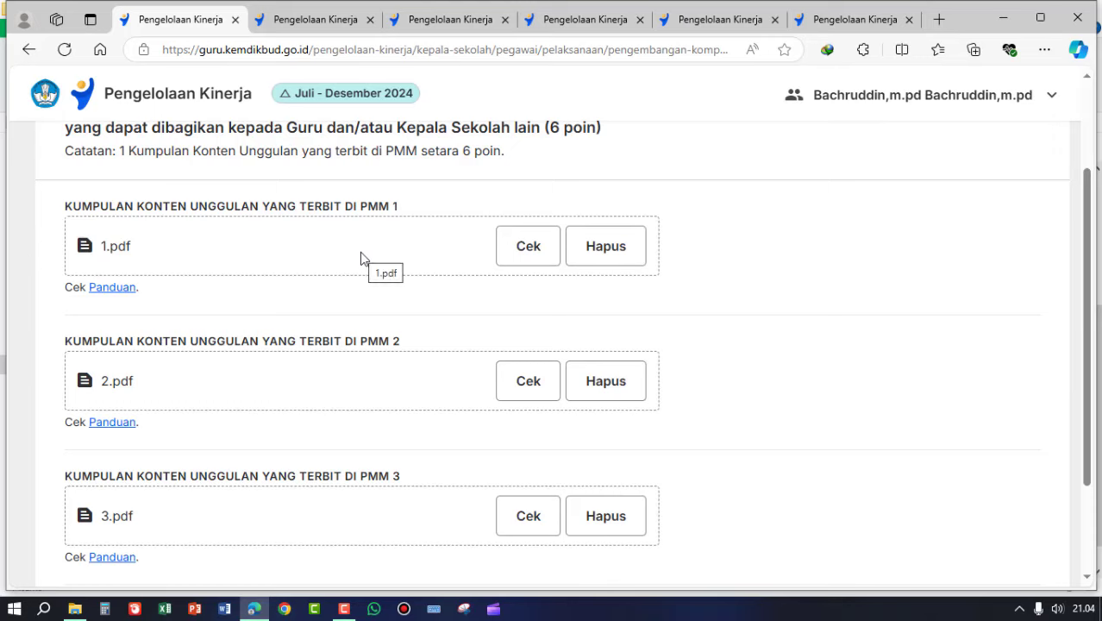
scroll(293, 300, up, 3)
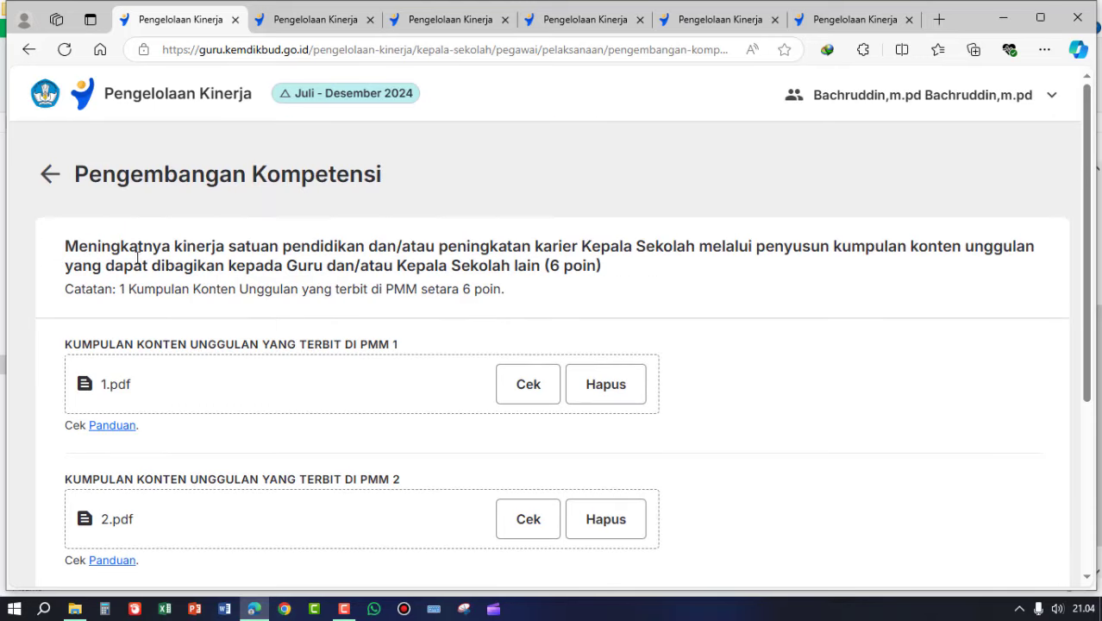
scroll(138, 257, down, 5)
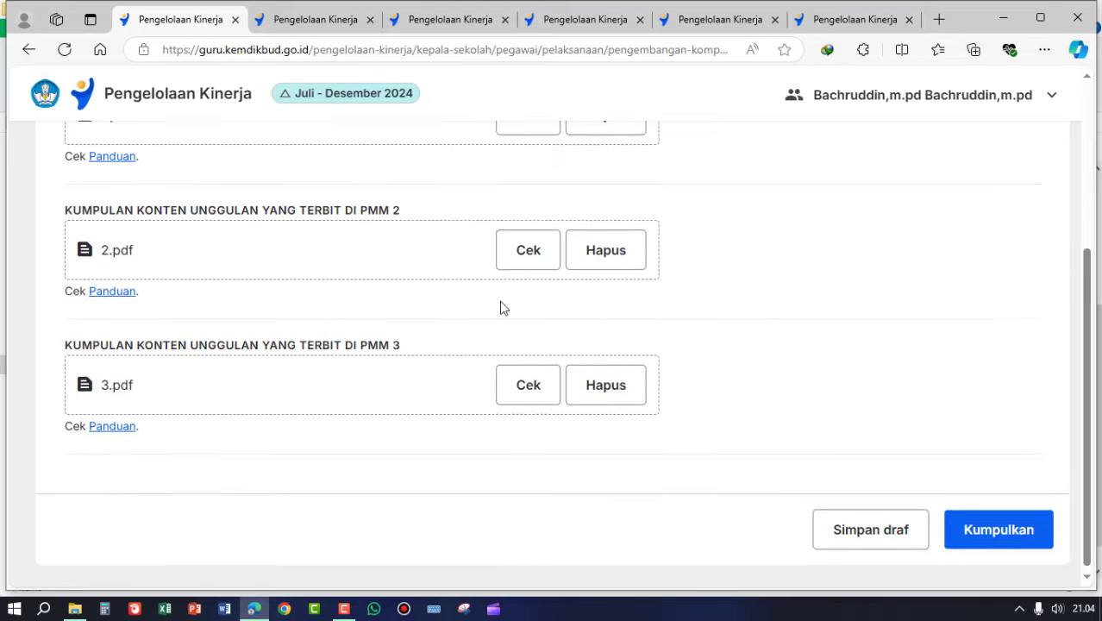
Submit the Kumpulan Konten Unggulan documents, confirm the submission, and acknowledge the closing notice
click(1000, 529)
click(419, 438)
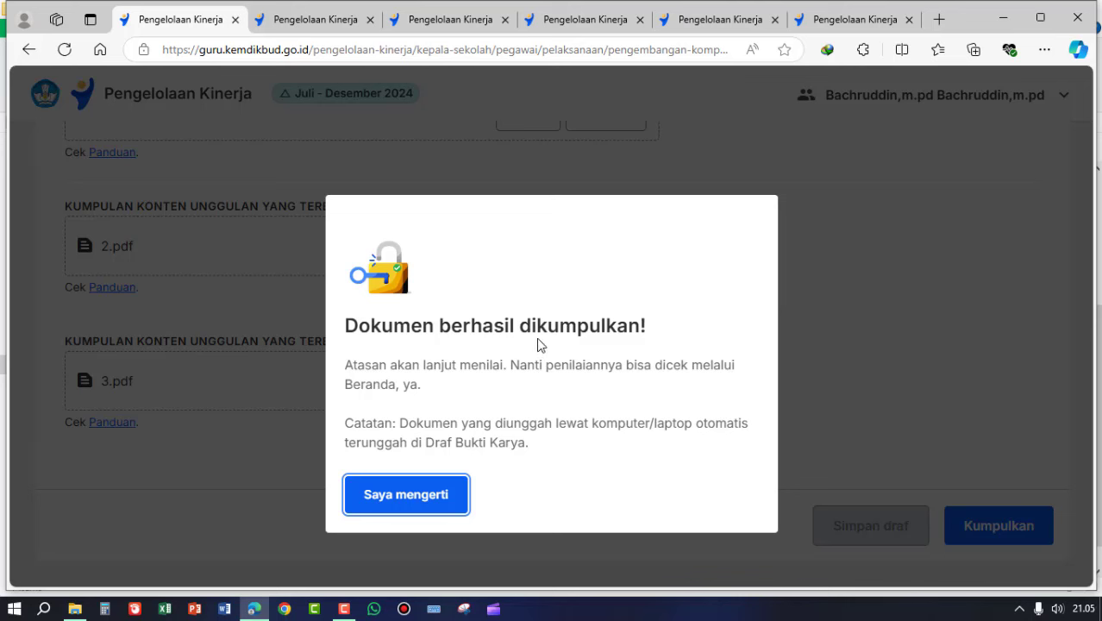
click(417, 509)
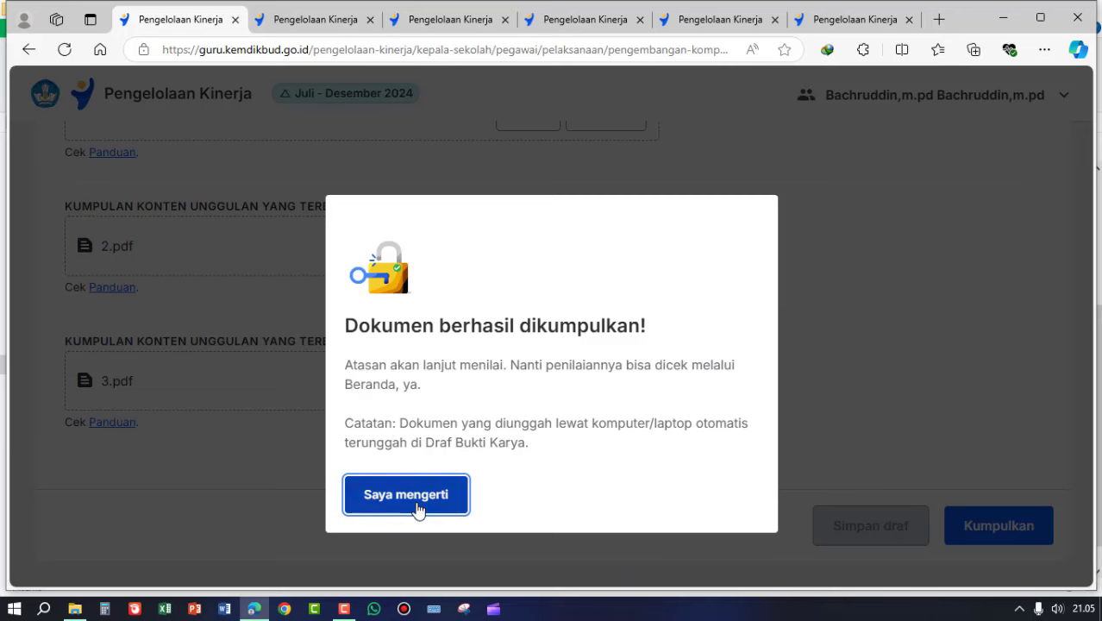
Highlight the total points figure in the document collection progress table, clear the selection, and look over the whole page
scroll(662, 479, down, 2)
scroll(661, 479, down, 3)
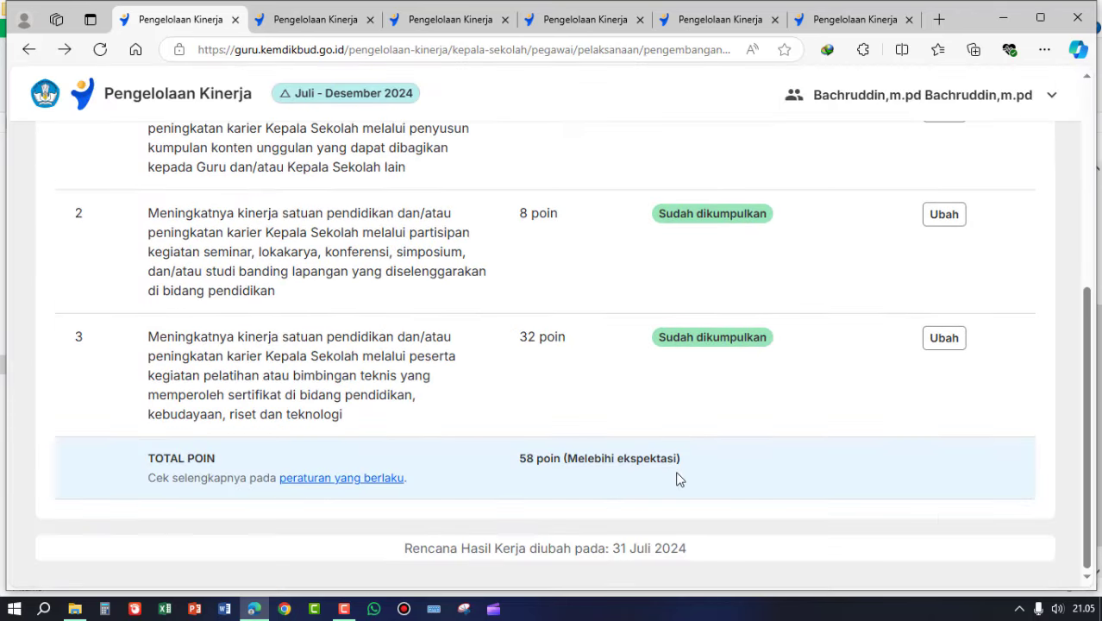
drag(533, 462, 519, 466)
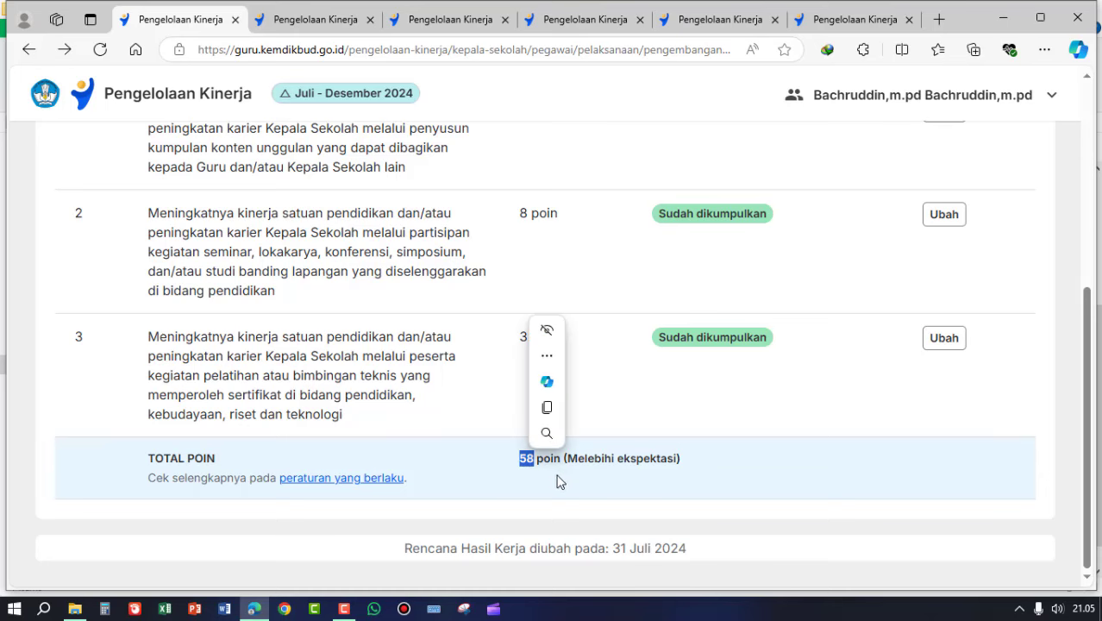
scroll(485, 332, up, 5)
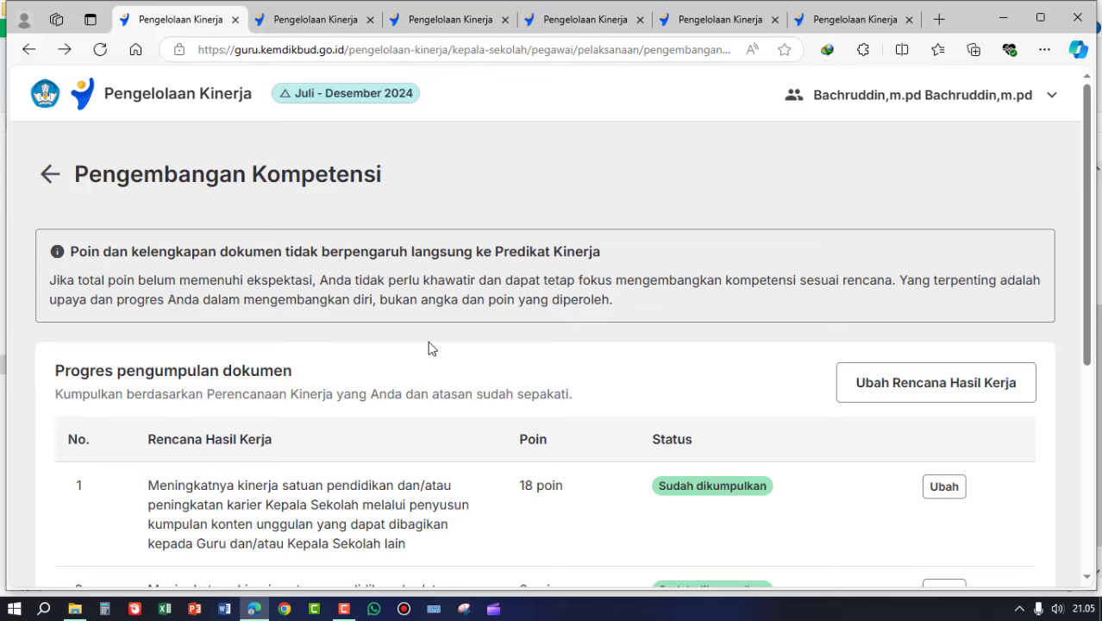
scroll(464, 362, down, 5)
click(721, 466)
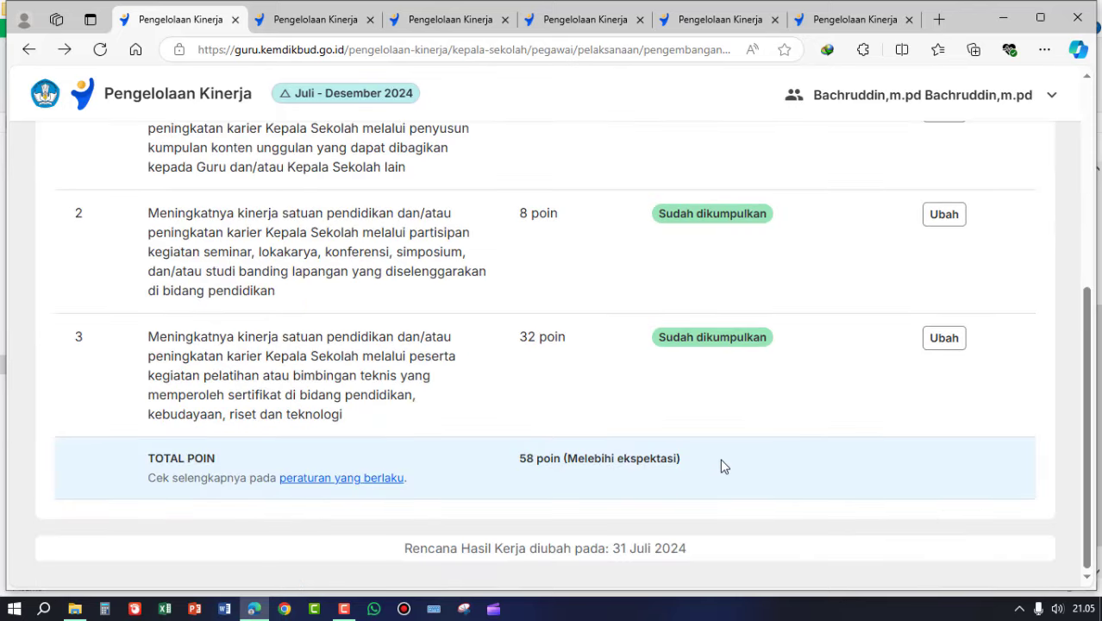
scroll(686, 467, up, 5)
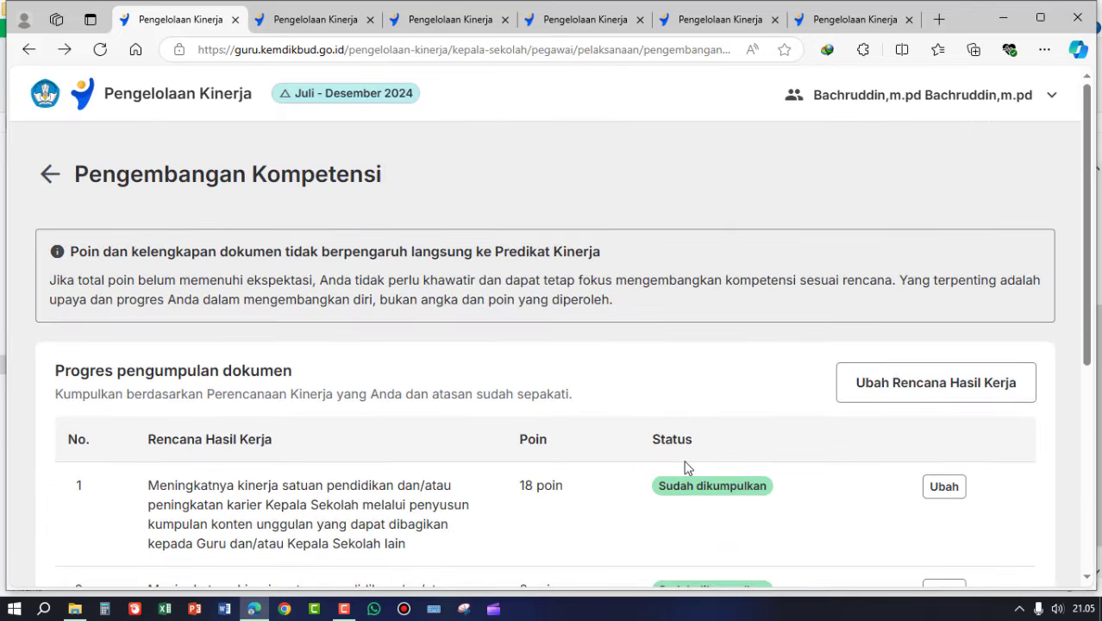
Go back to the Sebagai Pegawai overview and open the Praktik Kinerja page for Juli - Desember 2024
click(48, 178)
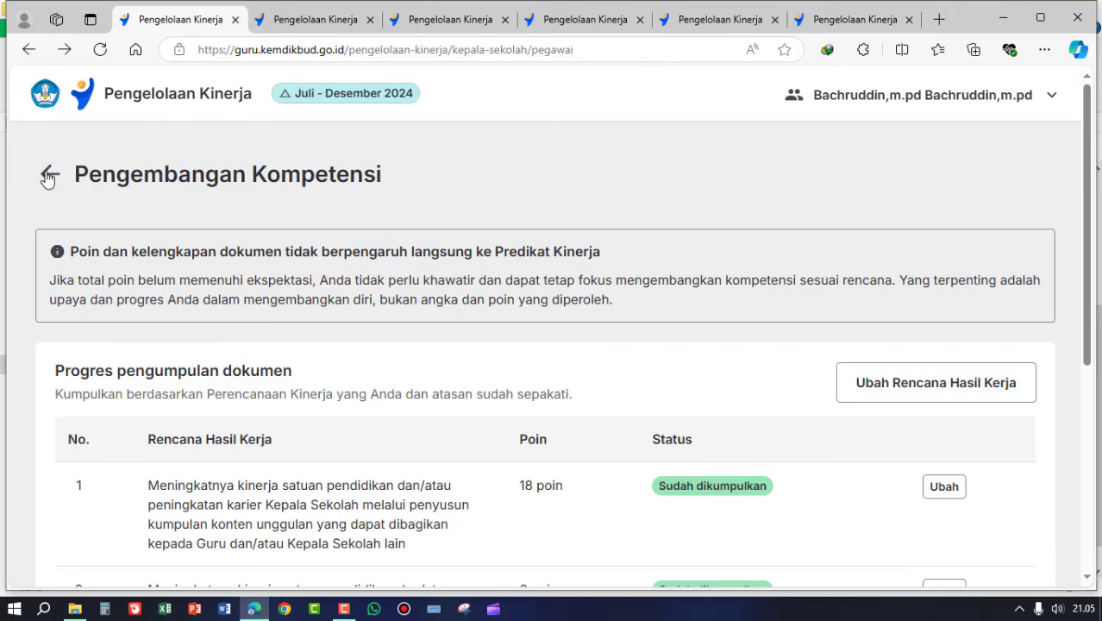
scroll(399, 349, down, 3)
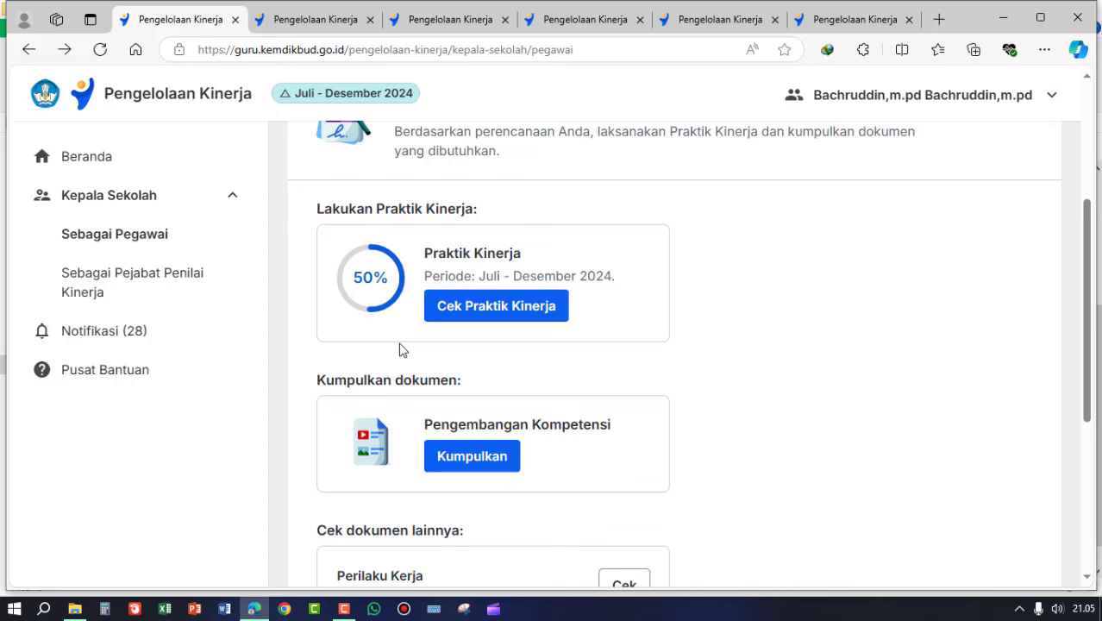
click(499, 317)
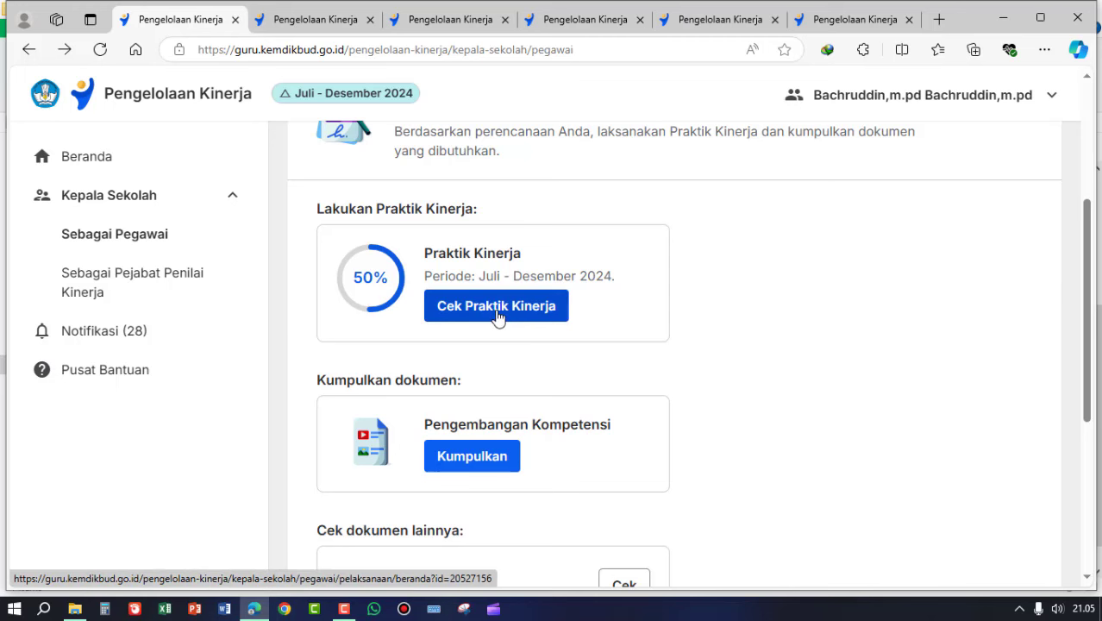
Examine the Praktik Kinerja stages under Bagian 1: Pelaksanaan Observasi and Bagian 2: Pelaksanaan Tindak Lanjut
scroll(500, 315, down, 3)
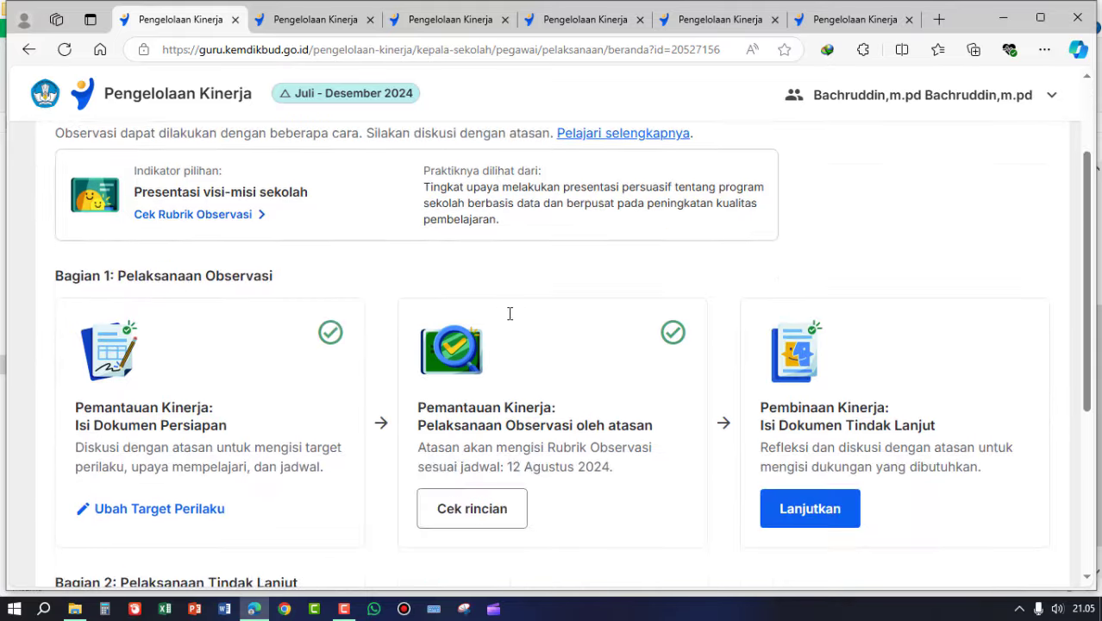
scroll(306, 315, up, 2)
scroll(74, 282, up, 2)
scroll(111, 288, down, 6)
scroll(121, 342, up, 3)
scroll(224, 310, down, 3)
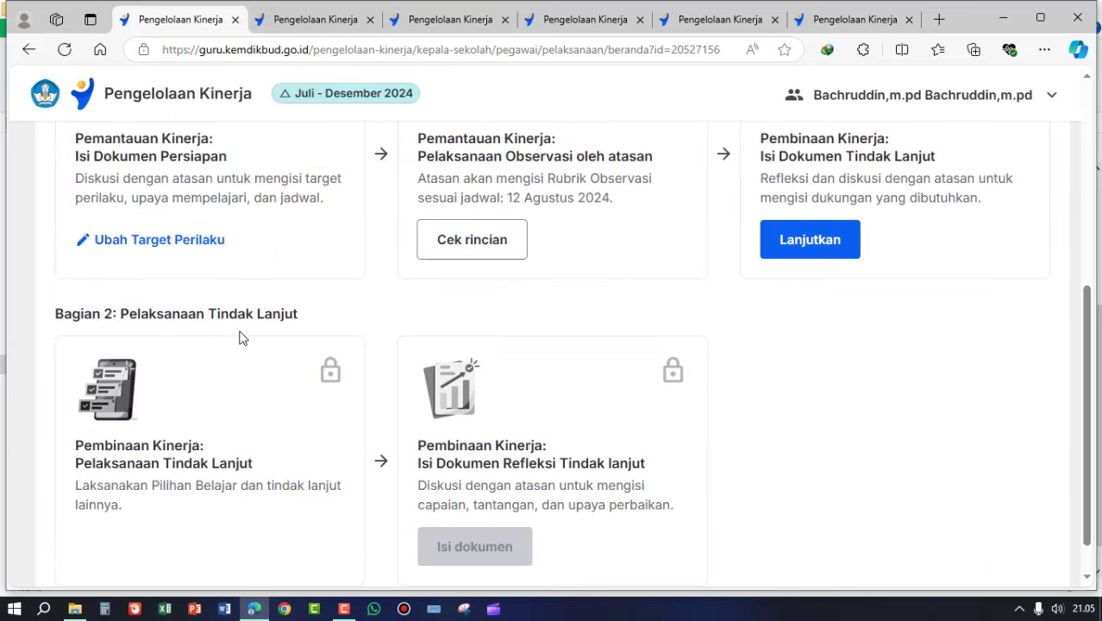
scroll(243, 338, up, 3)
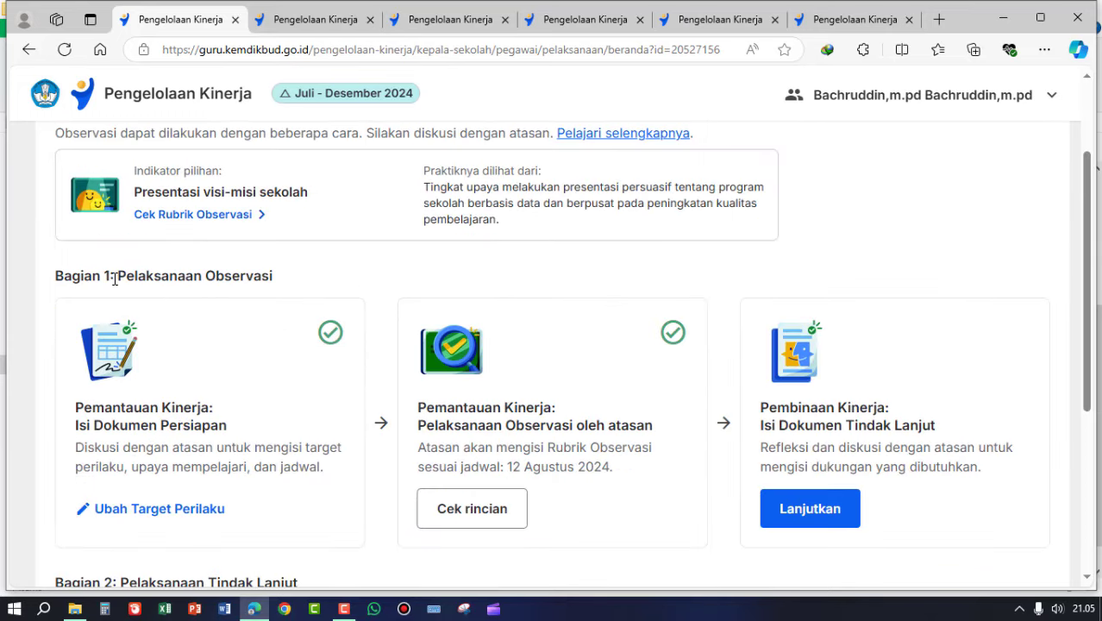
Highlight the section titles Pelaksanaan Observasi in Bagian 1 and Pelaksanaan Tindak Lanjut in Bagian 2, ending on Pelaksanaan Observasi
drag(118, 278, 283, 278)
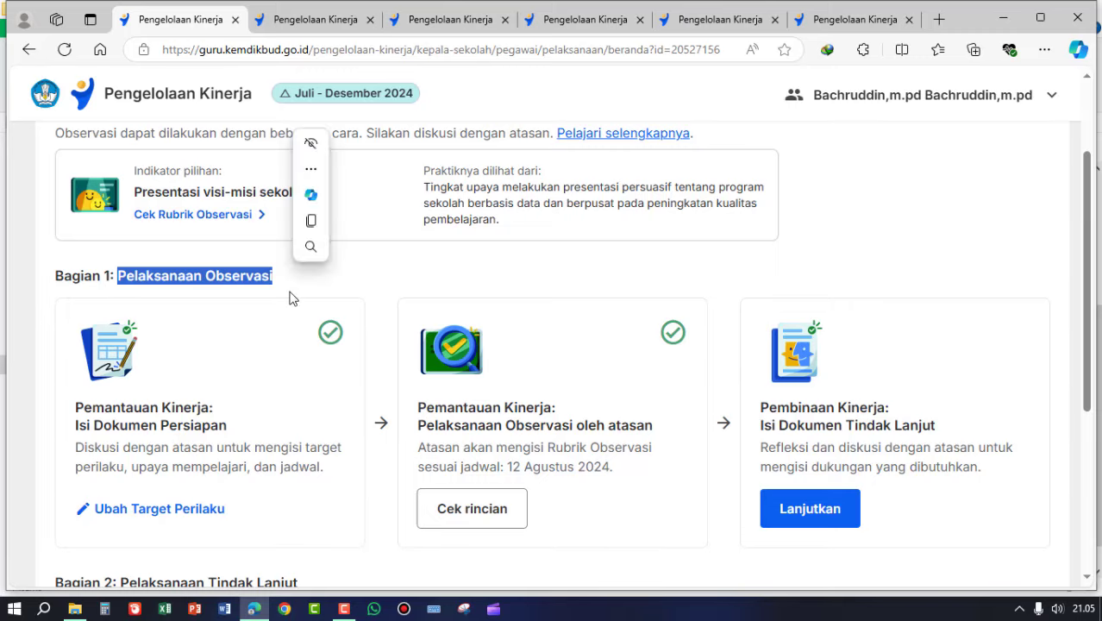
scroll(293, 304, down, 3)
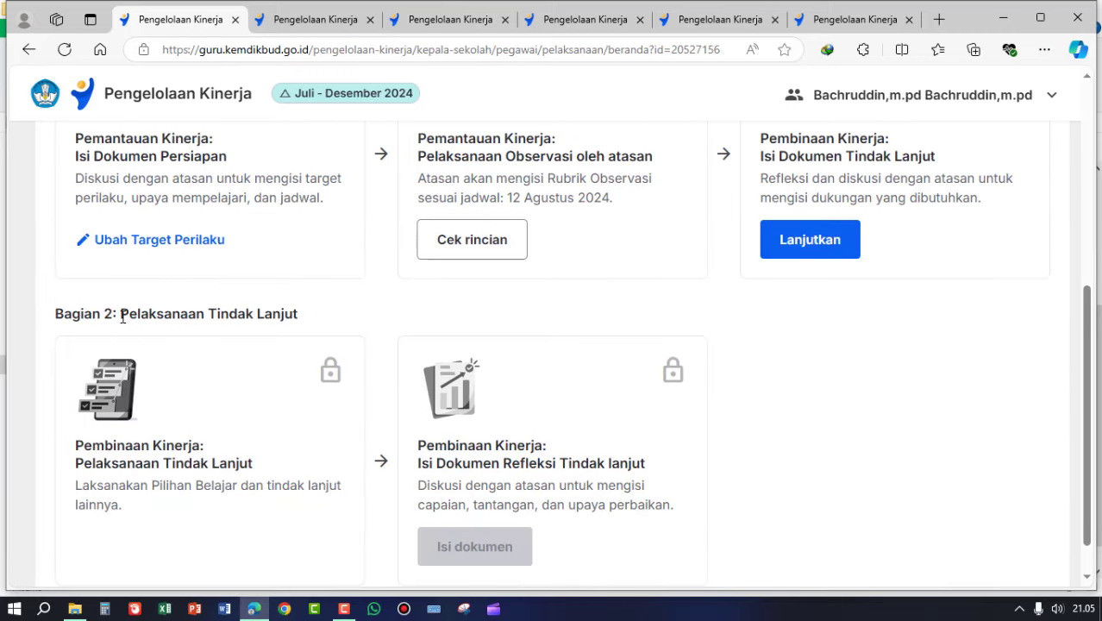
drag(121, 316, 312, 315)
scroll(341, 343, up, 2)
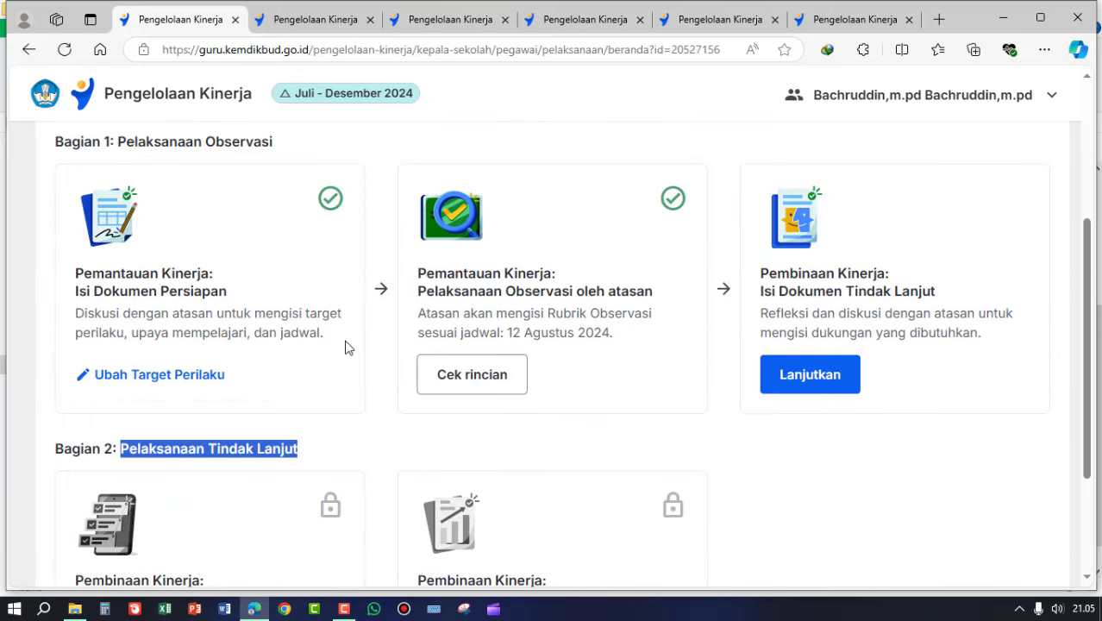
click(128, 145)
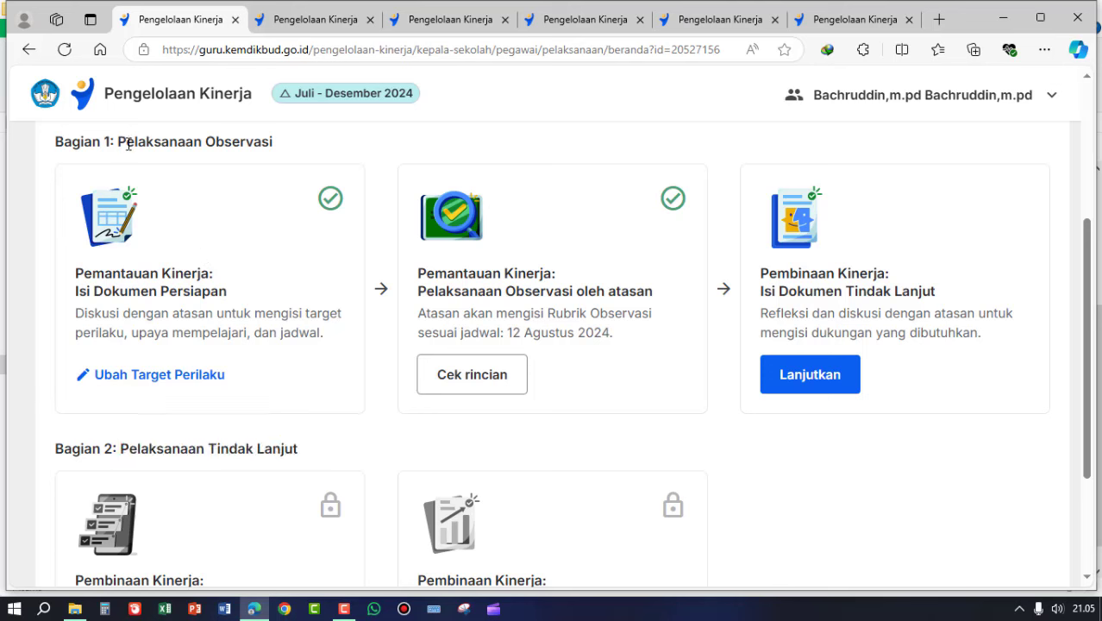
drag(127, 145, 277, 156)
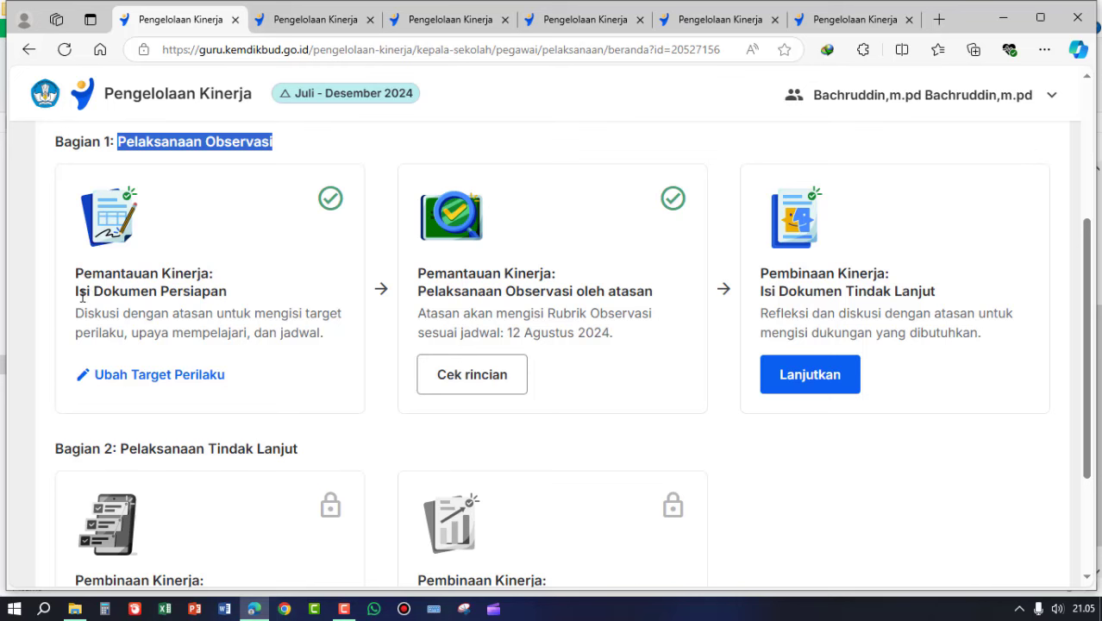
Highlight the Isi Dokumen Persiapan and Pelaksanaan Observasi oleh atasan titles and the observation date 12 Agustus 2024, and clear the selection
drag(78, 294, 239, 297)
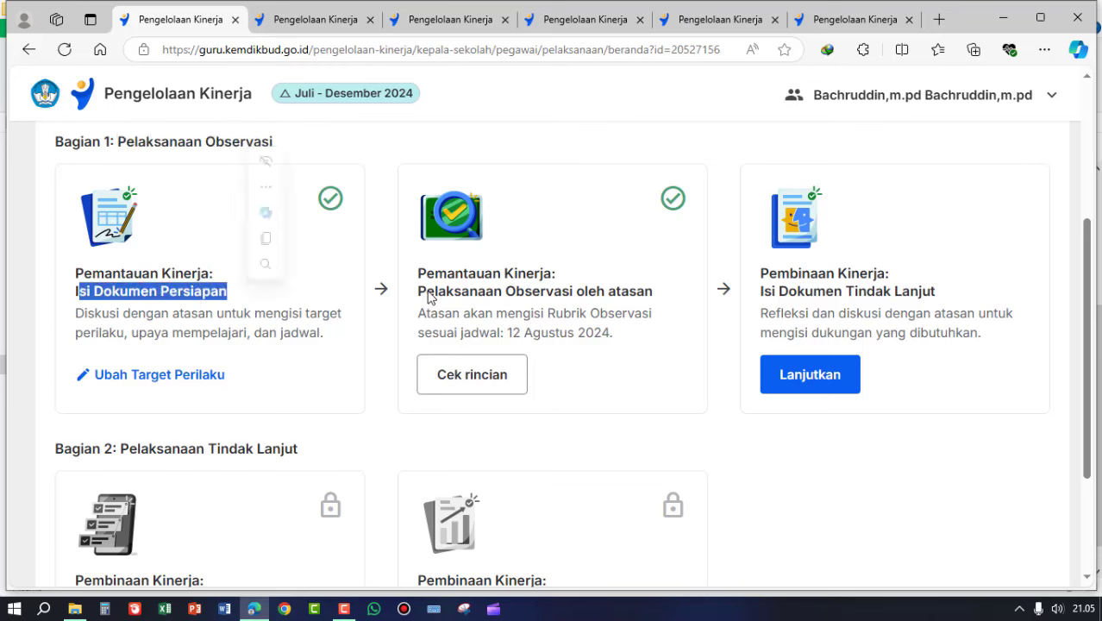
drag(420, 295, 658, 296)
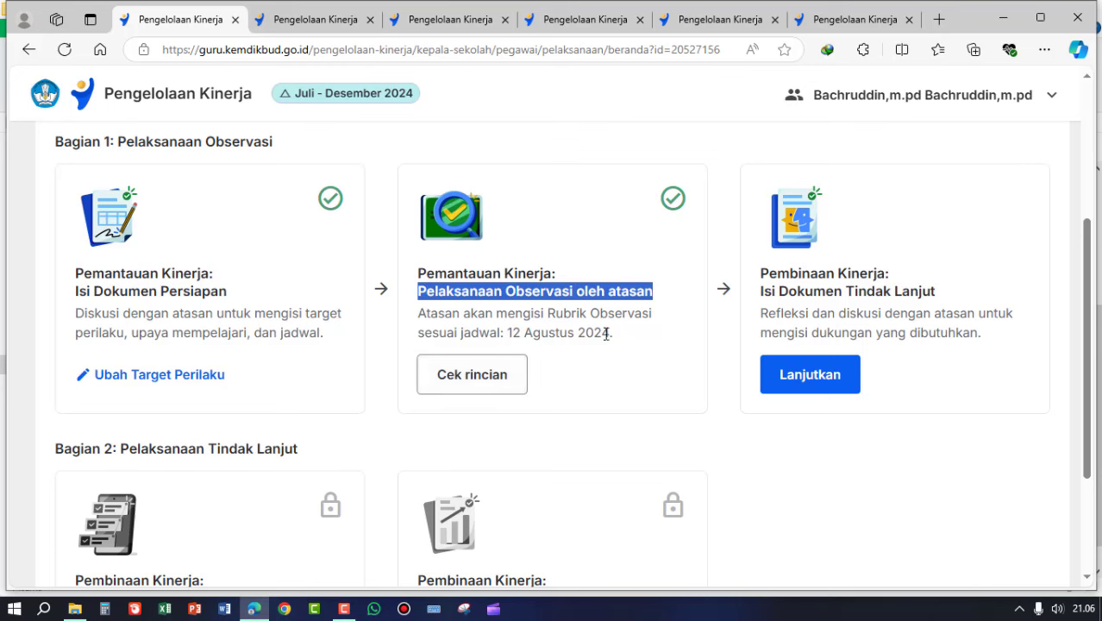
drag(614, 332, 520, 342)
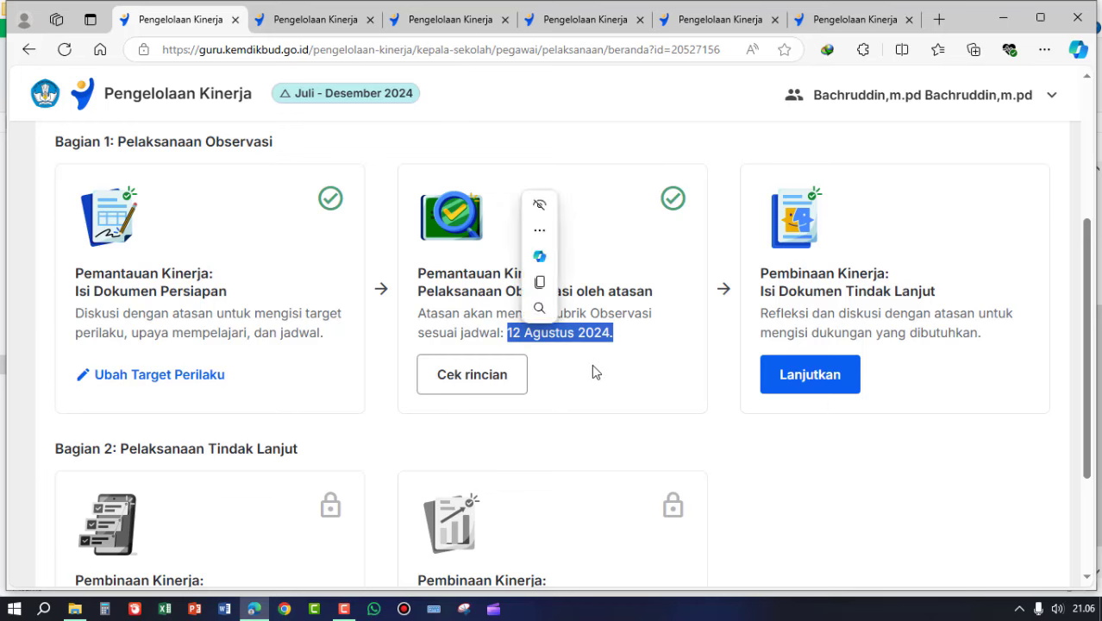
click(592, 366)
Open the details of Pelaksanaan Observasi oleh atasan, examine the observation steps, and return to the Pelaksanaan Praktik Kinerja page
click(482, 378)
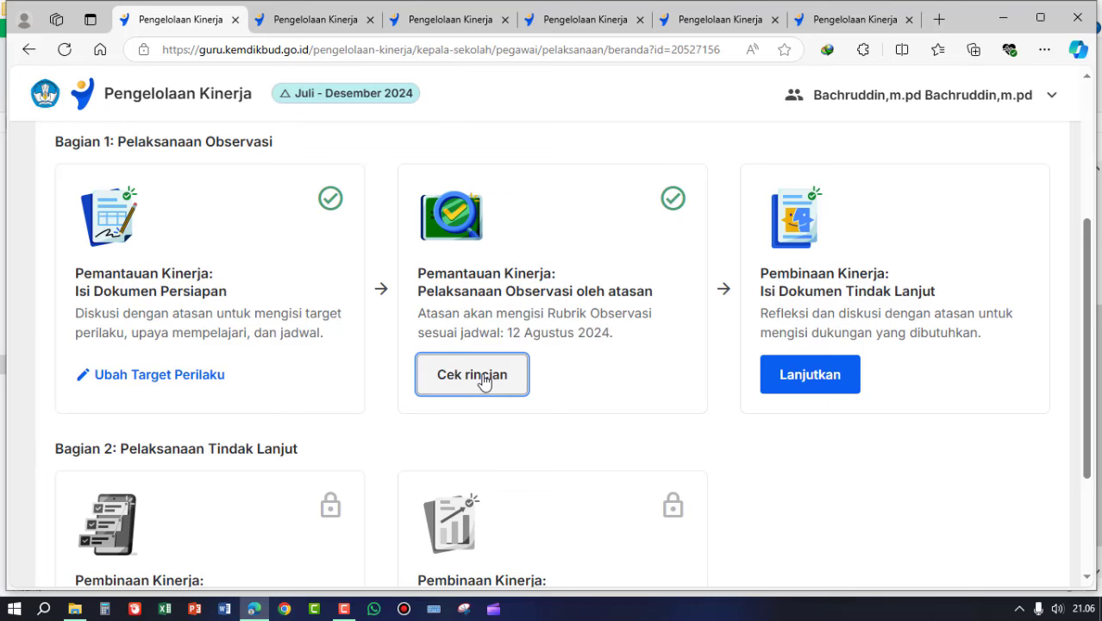
scroll(431, 362, down, 2)
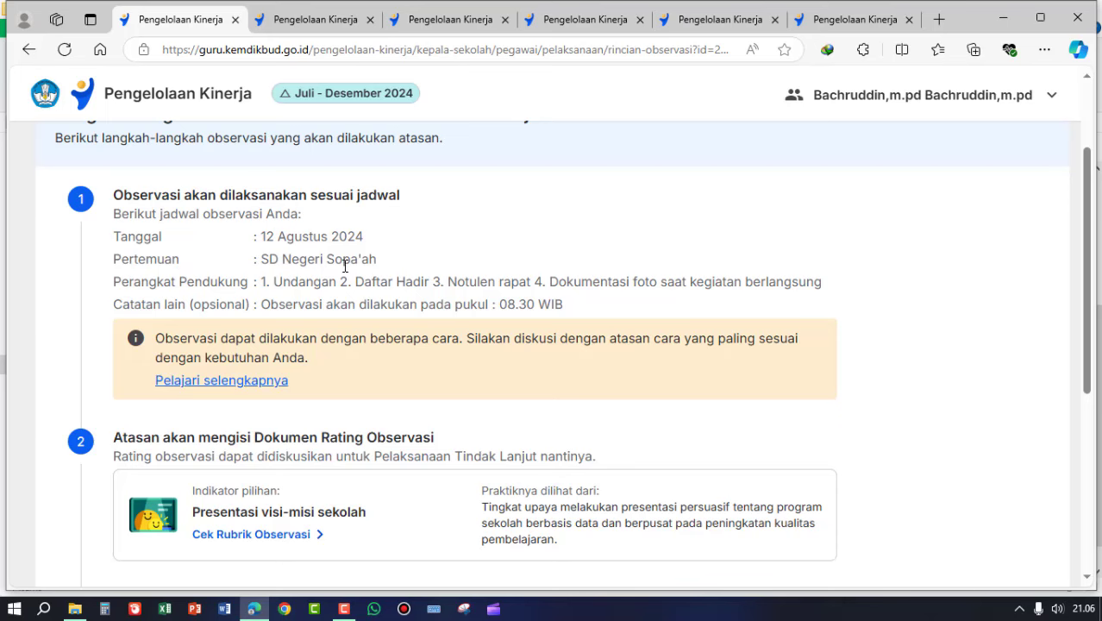
scroll(242, 303, down, 2)
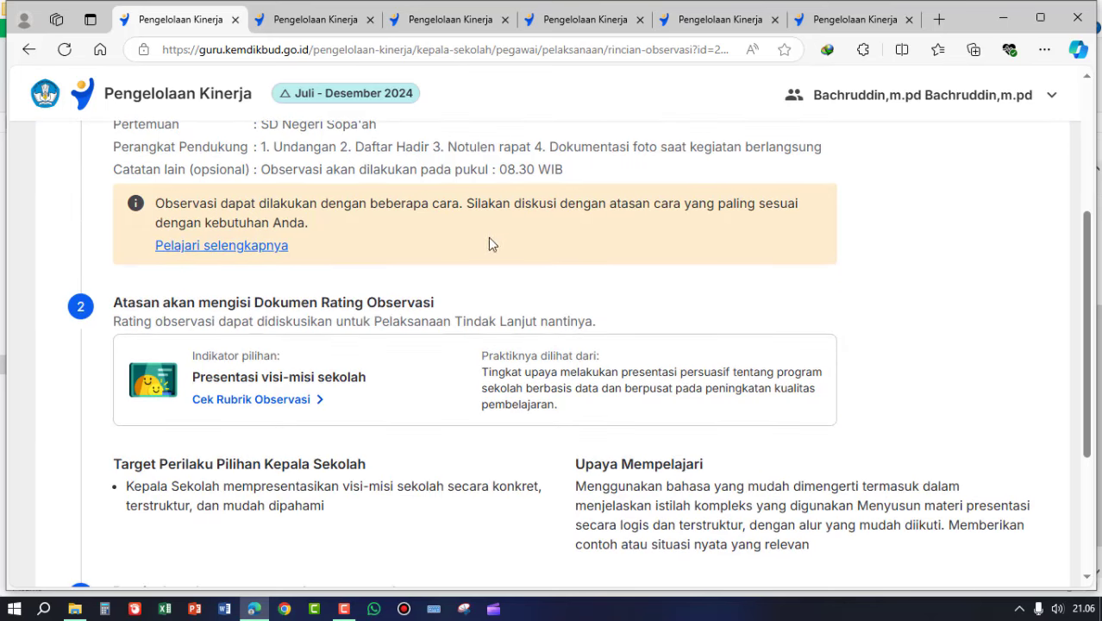
scroll(481, 239, down, 4)
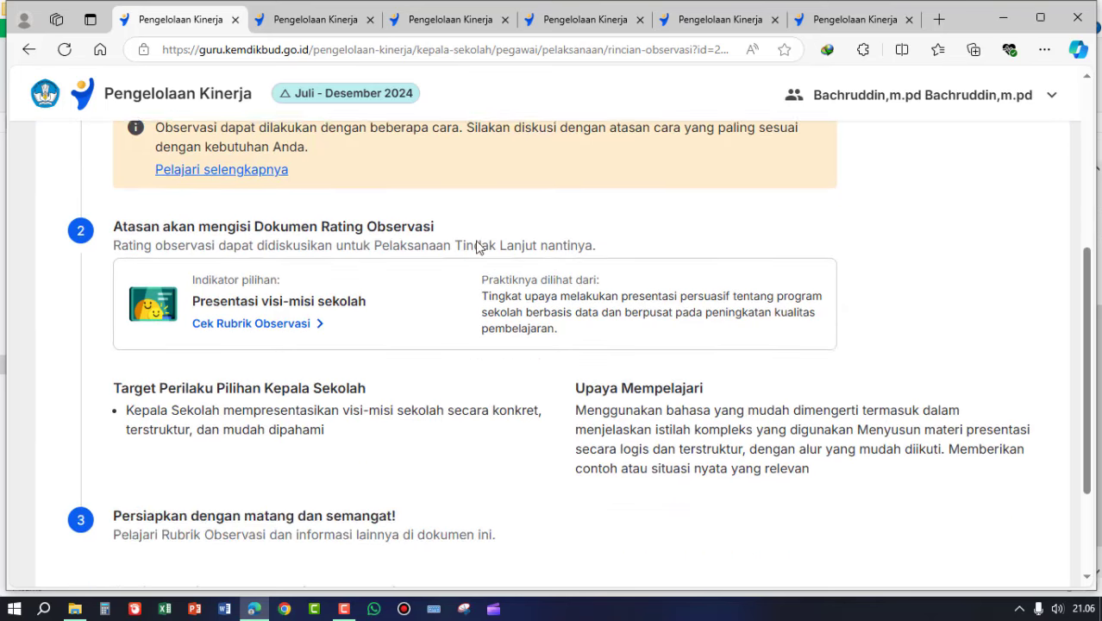
scroll(364, 468, up, 8)
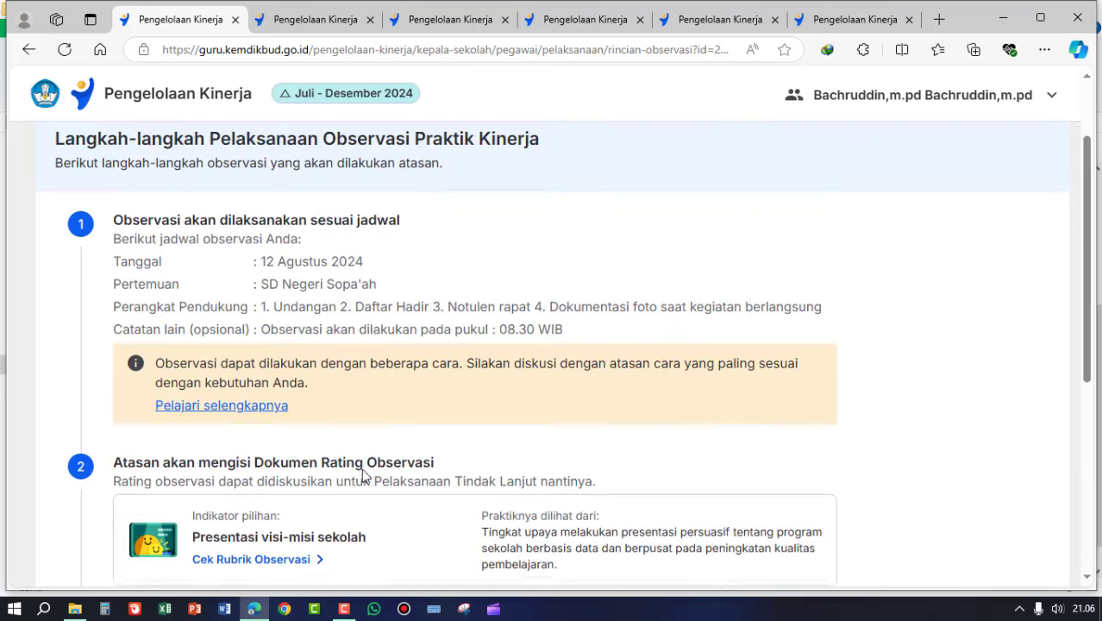
click(51, 176)
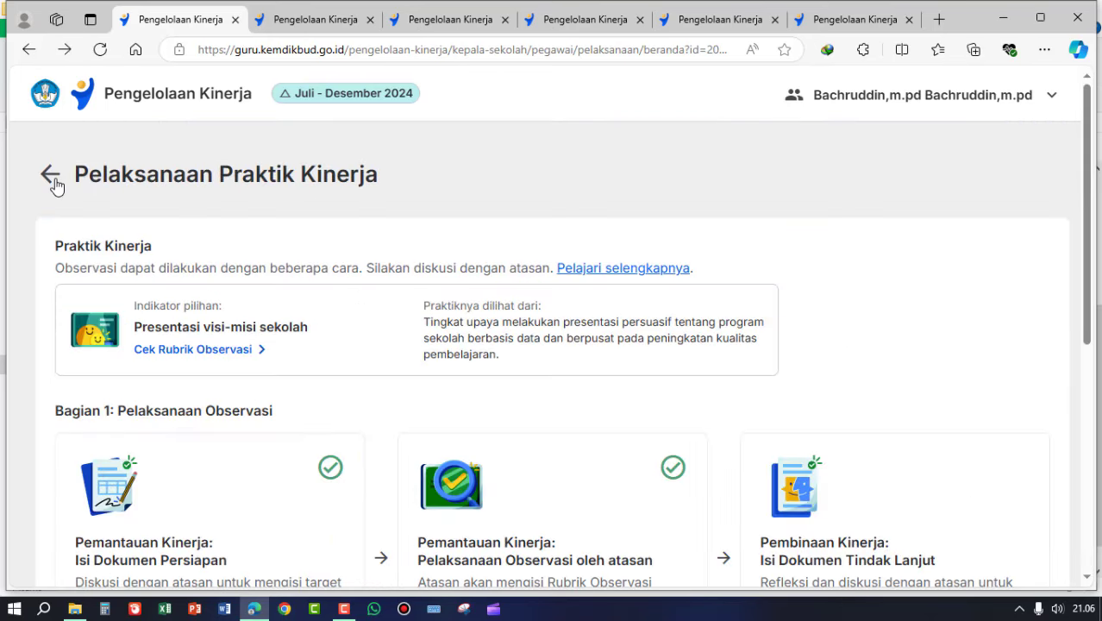
Highlight the Isi Dokumen Tindak Lanjut title under Bagian 1 and continue to that stage's Cek Rating Observasi page
scroll(622, 424, down, 3)
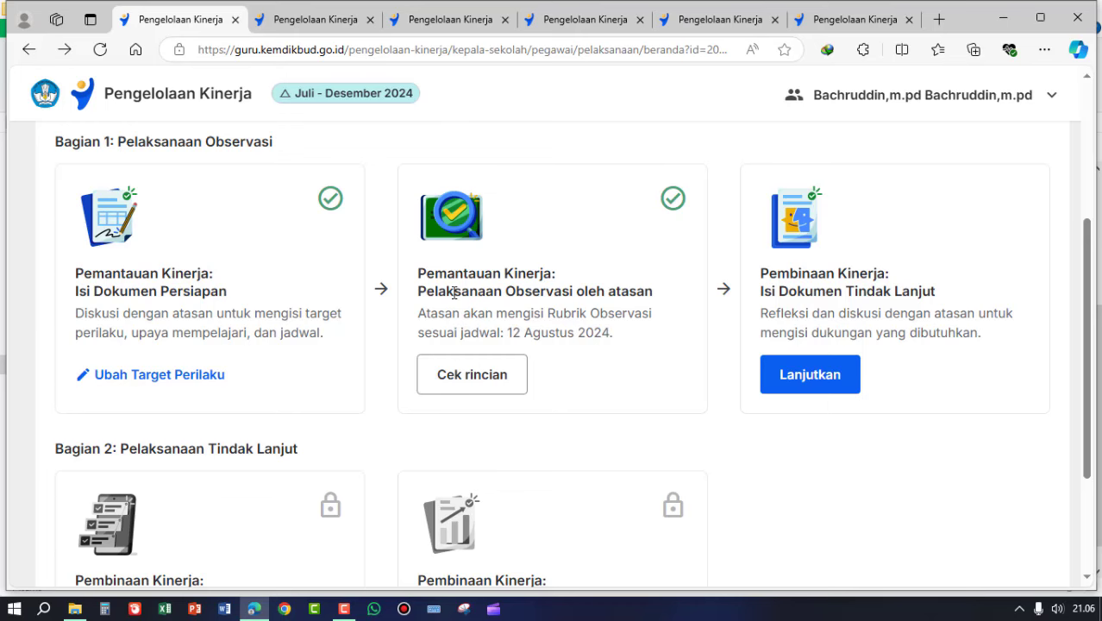
scroll(188, 293, up, 2)
scroll(179, 354, down, 2)
scroll(850, 380, up, 2)
scroll(853, 381, down, 2)
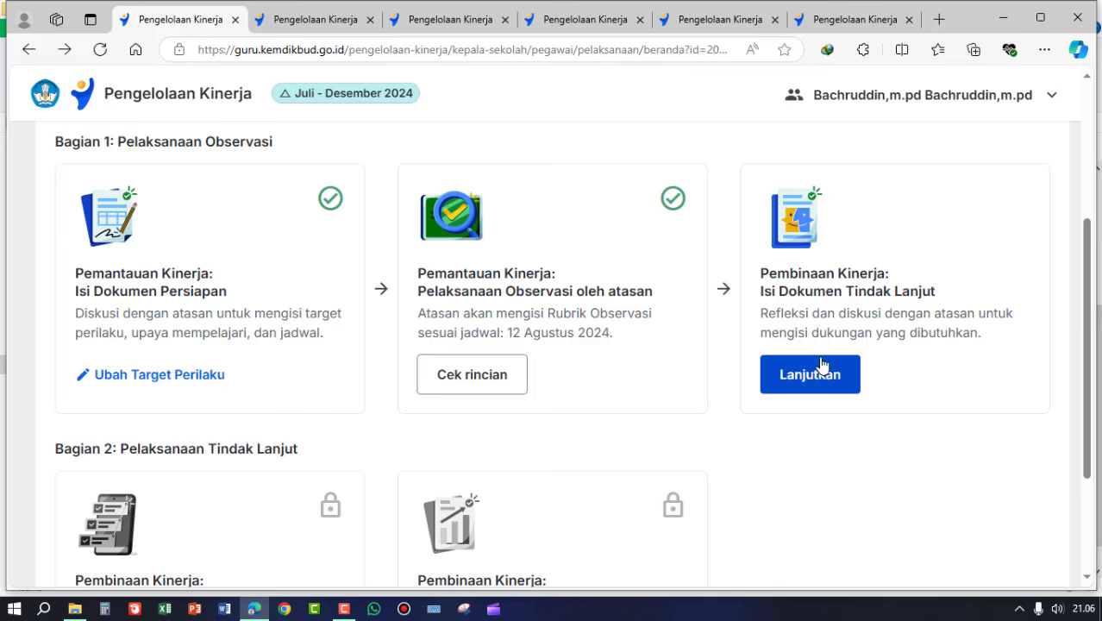
drag(761, 294, 943, 297)
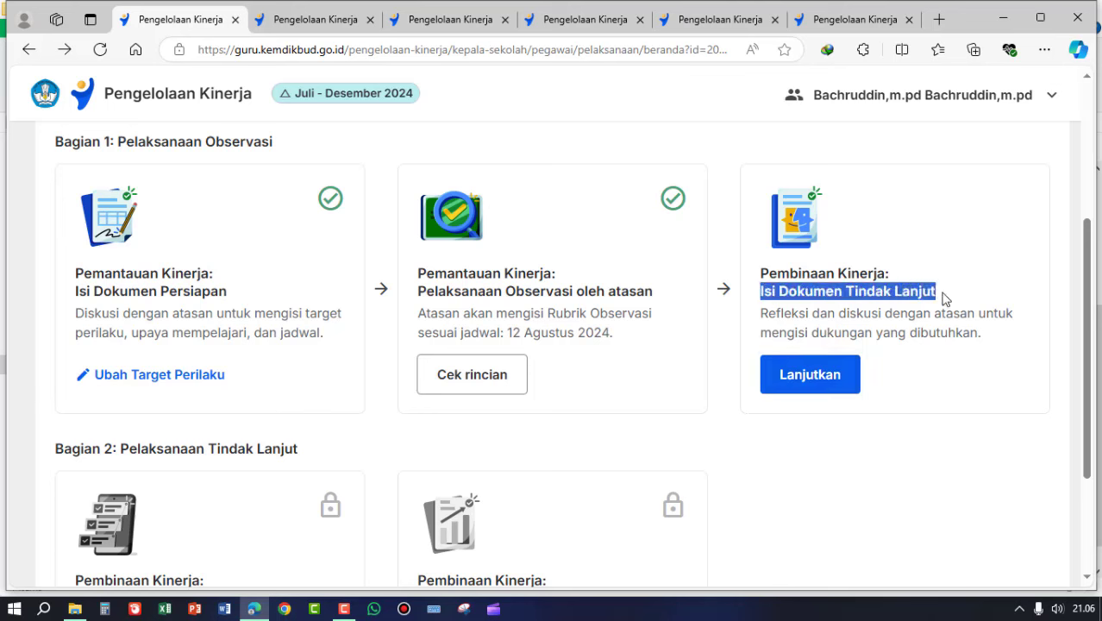
click(823, 382)
Highlight the target behaviour row with its rating and supervisor notes, and the Rekomendasi Atasan text, and clear the selection
scroll(283, 222, down, 2)
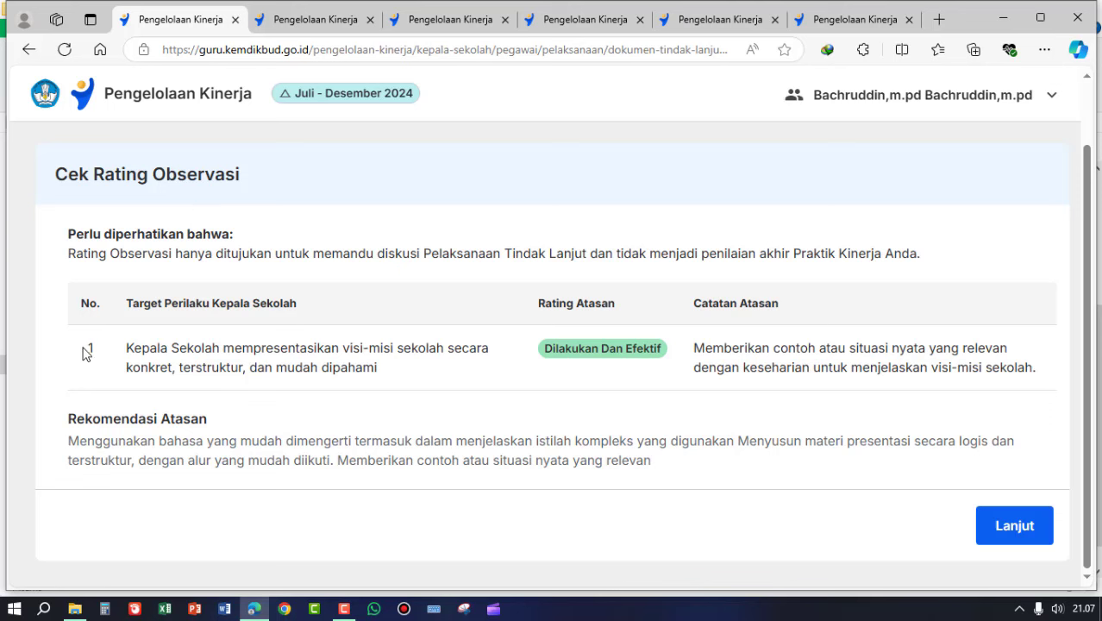
drag(87, 350, 1009, 386)
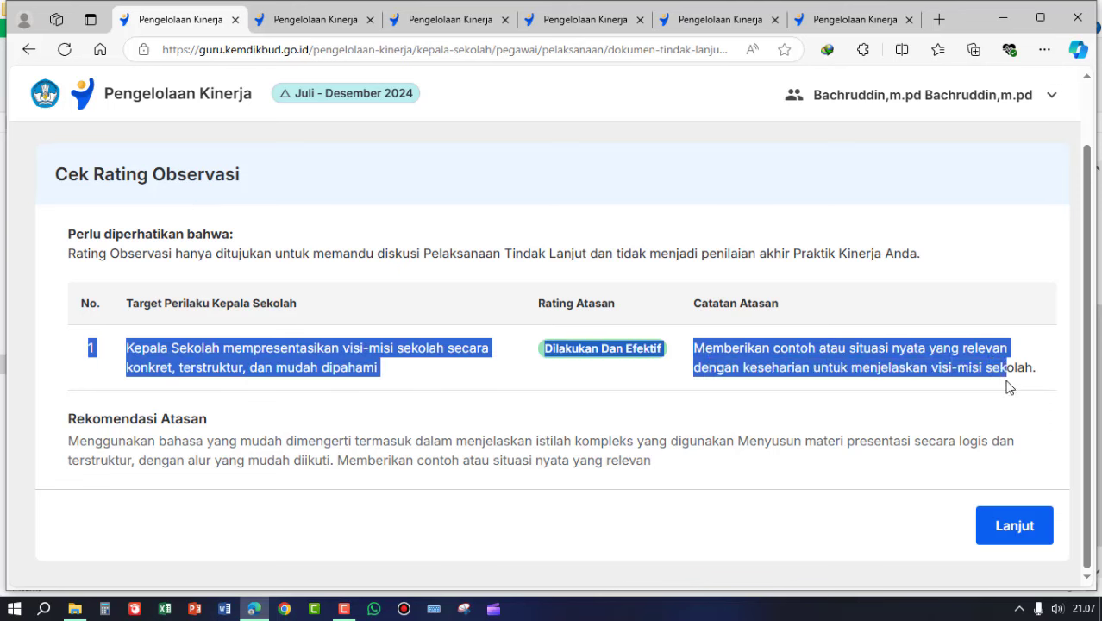
click(246, 498)
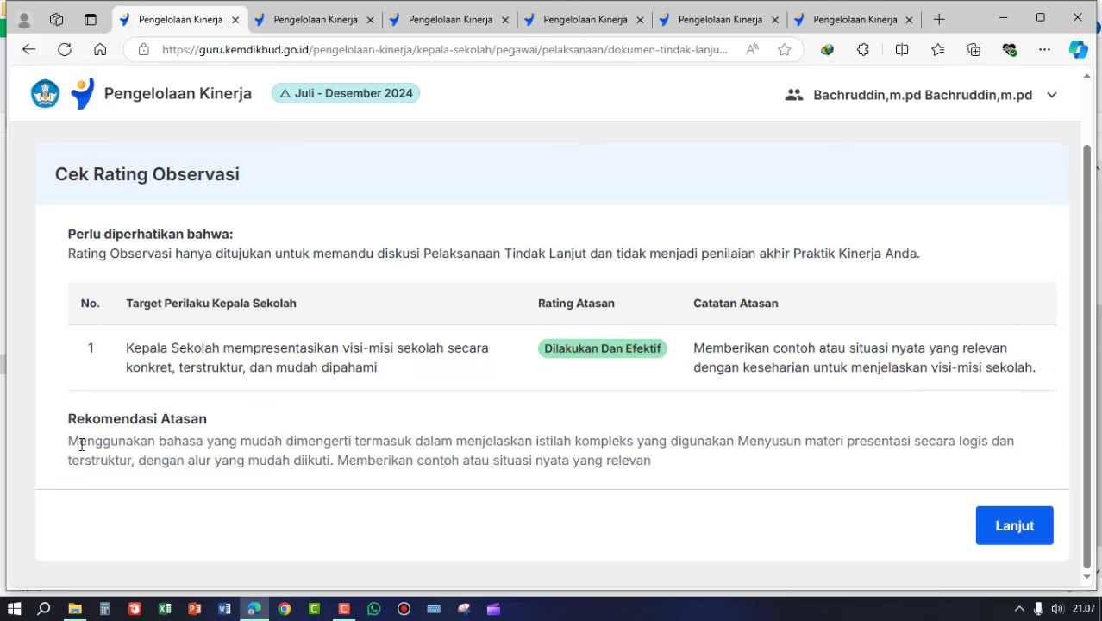
drag(69, 442, 664, 466)
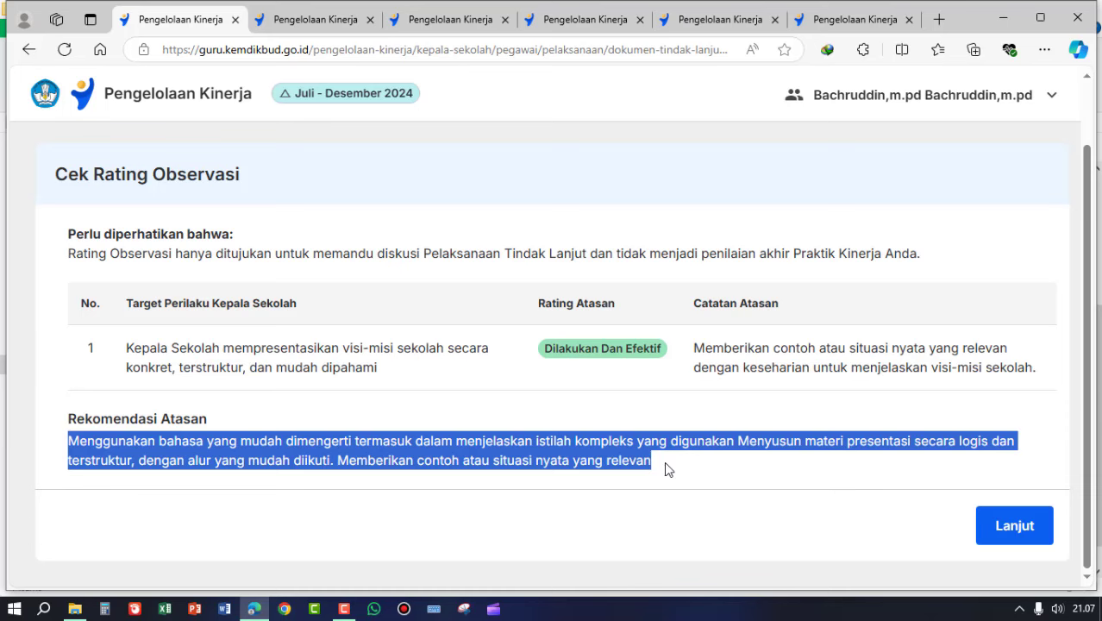
click(407, 510)
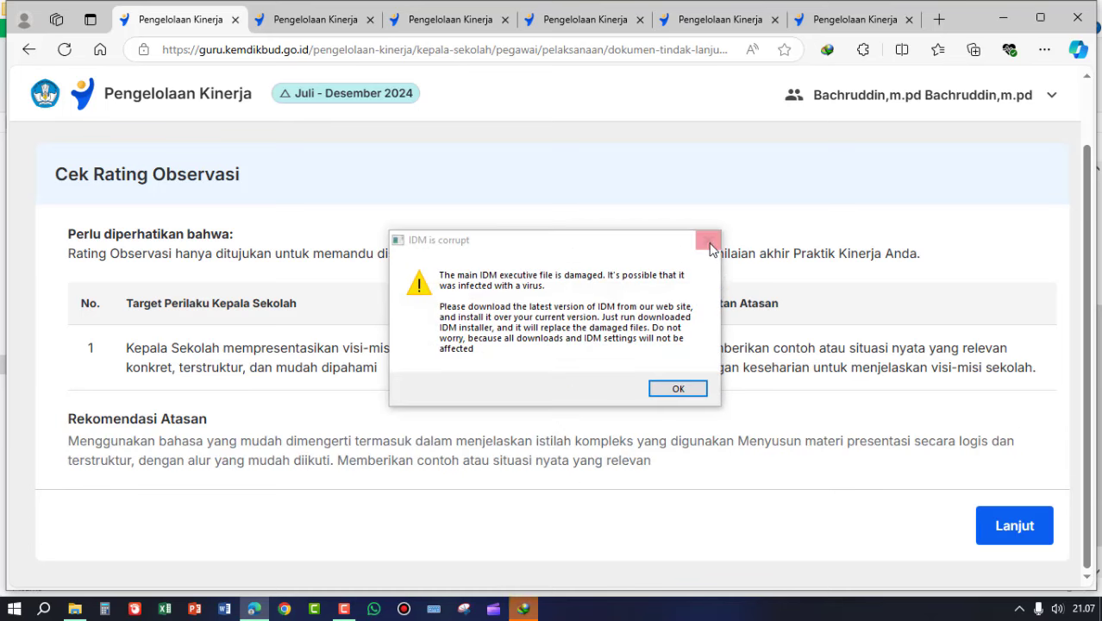
Dismiss the IDM corruption warning and close the Internet Download Manager page it opens
click(708, 241)
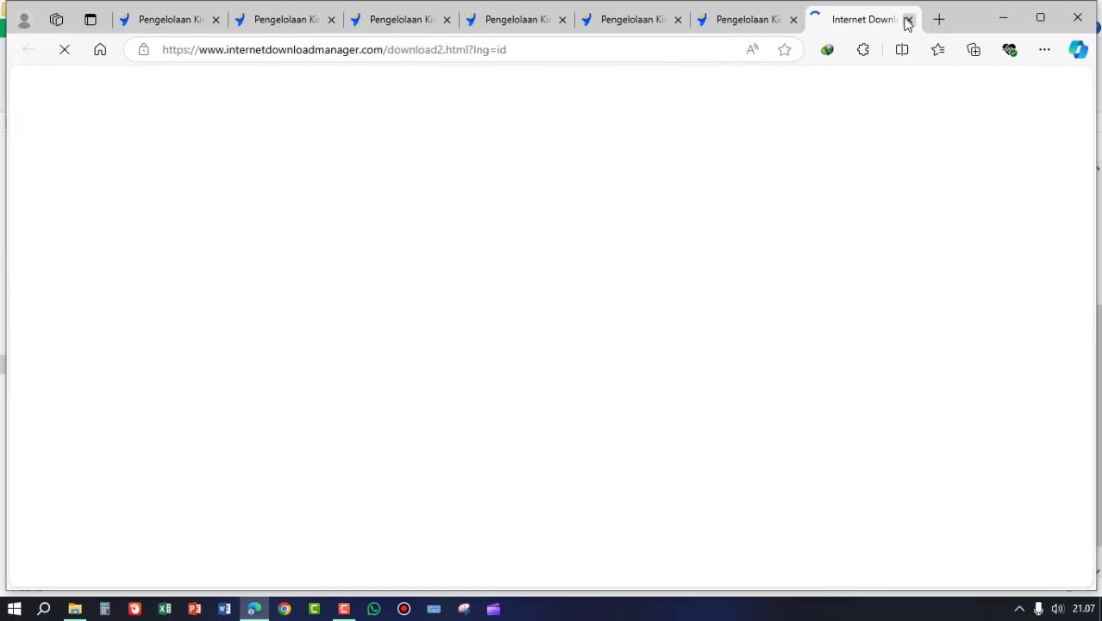
click(909, 19)
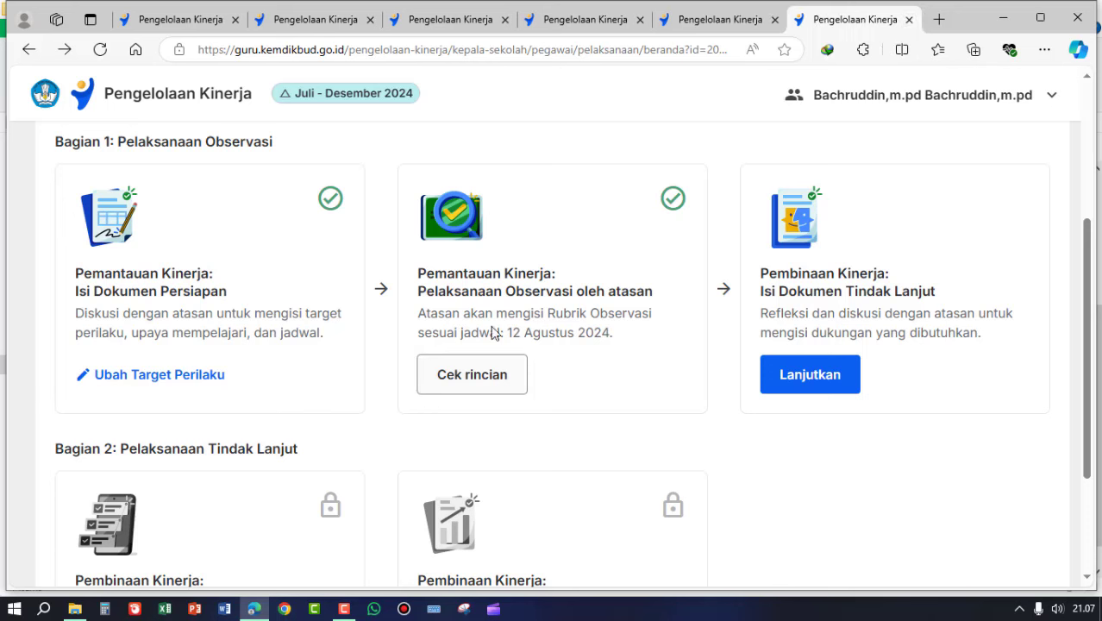
Reopen the Isi Dokumen Tindak Lanjut stage and proceed past Cek Rating Observasi to the Formulir Diskusi Tindak Lanjut
click(826, 374)
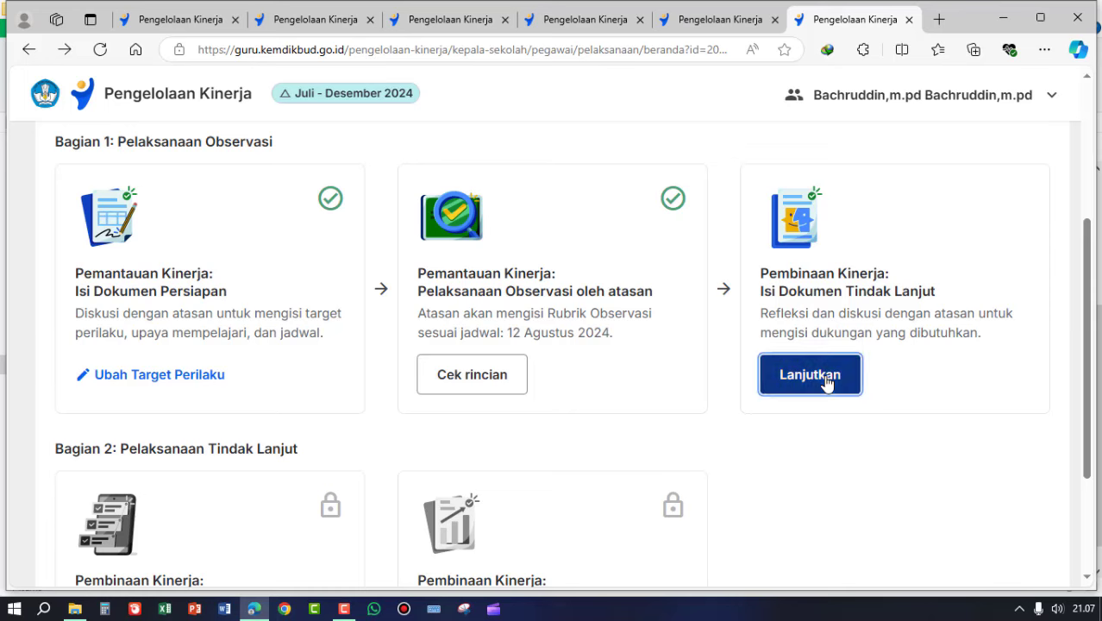
scroll(826, 384, down, 2)
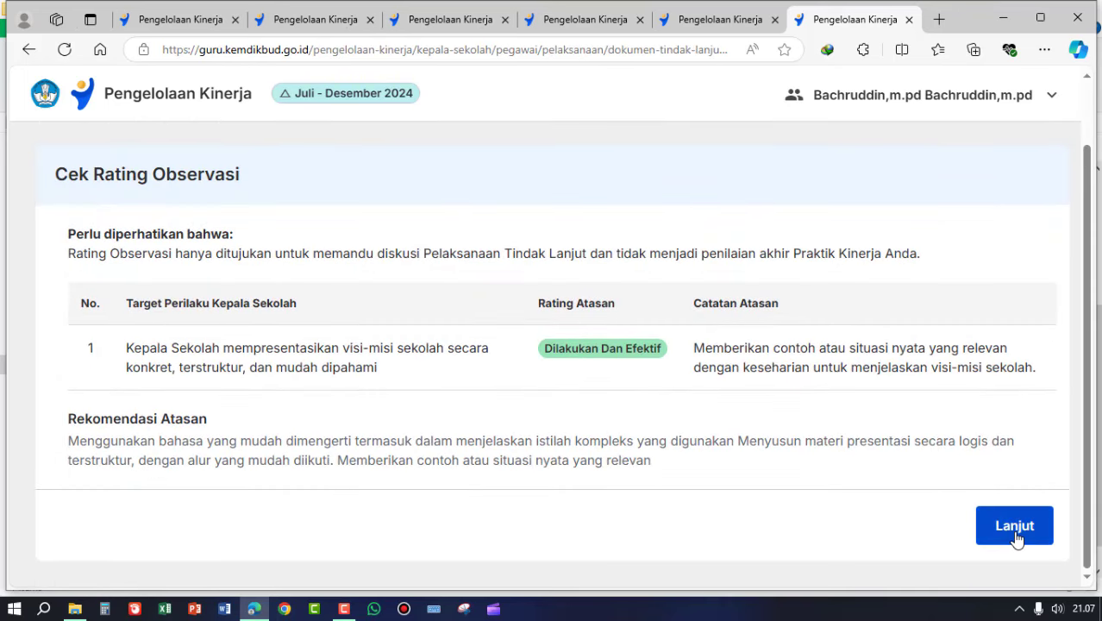
click(1015, 525)
Examine the Langkah-langkah Tindak Lanjut, the reflection question and the Panduan Pengisian Refleksi on the Dokumen Tindak Lanjut page
scroll(589, 411, down, 2)
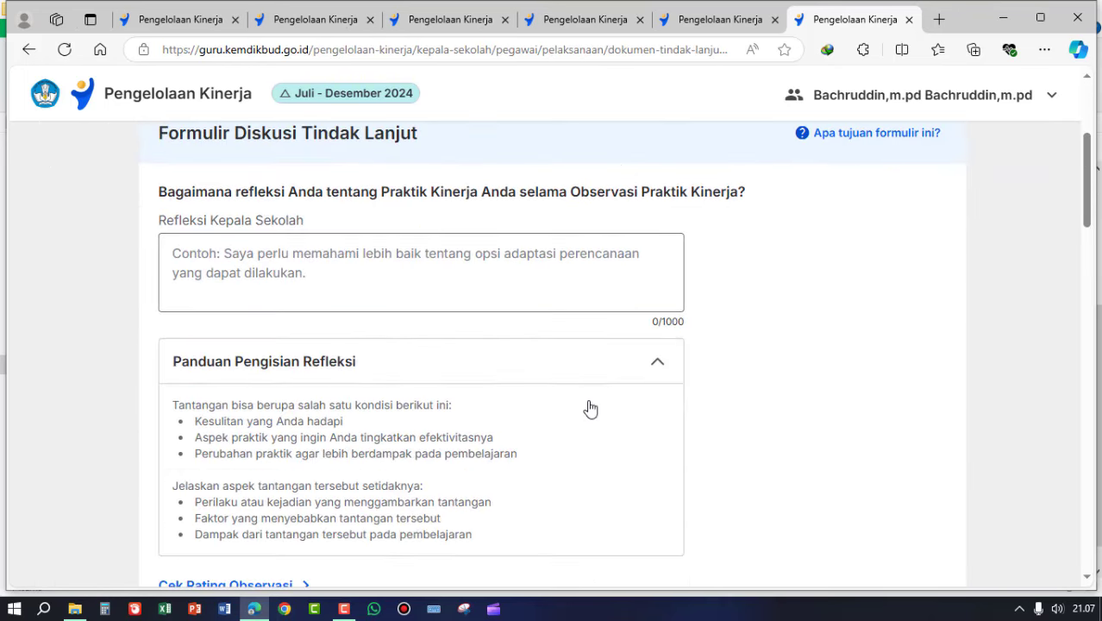
scroll(588, 399, up, 3)
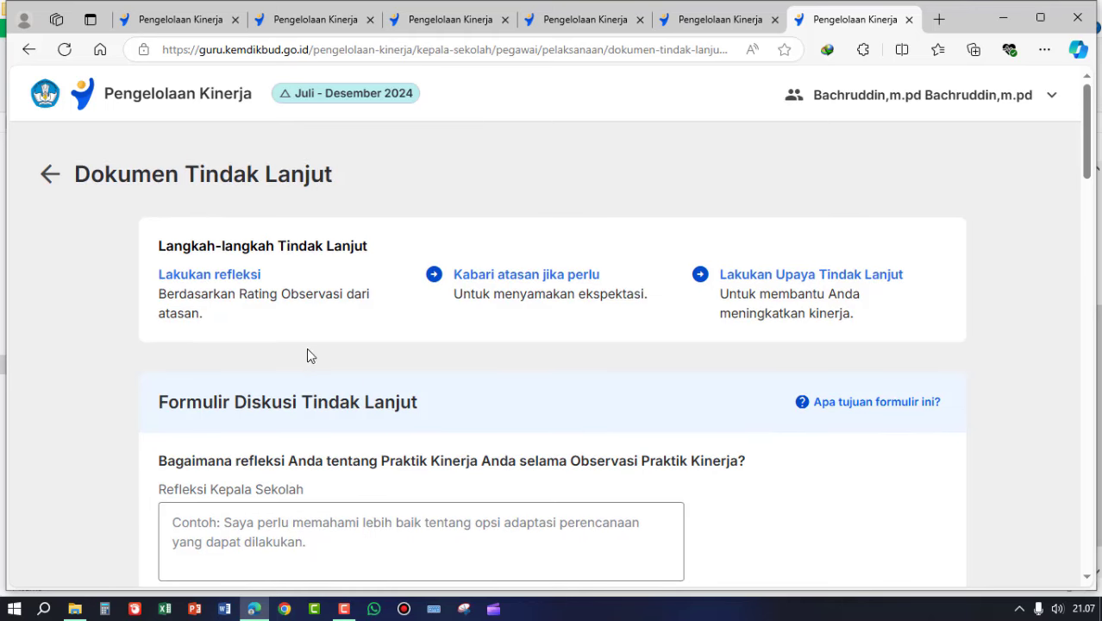
scroll(340, 374, down, 2)
scroll(364, 269, down, 2)
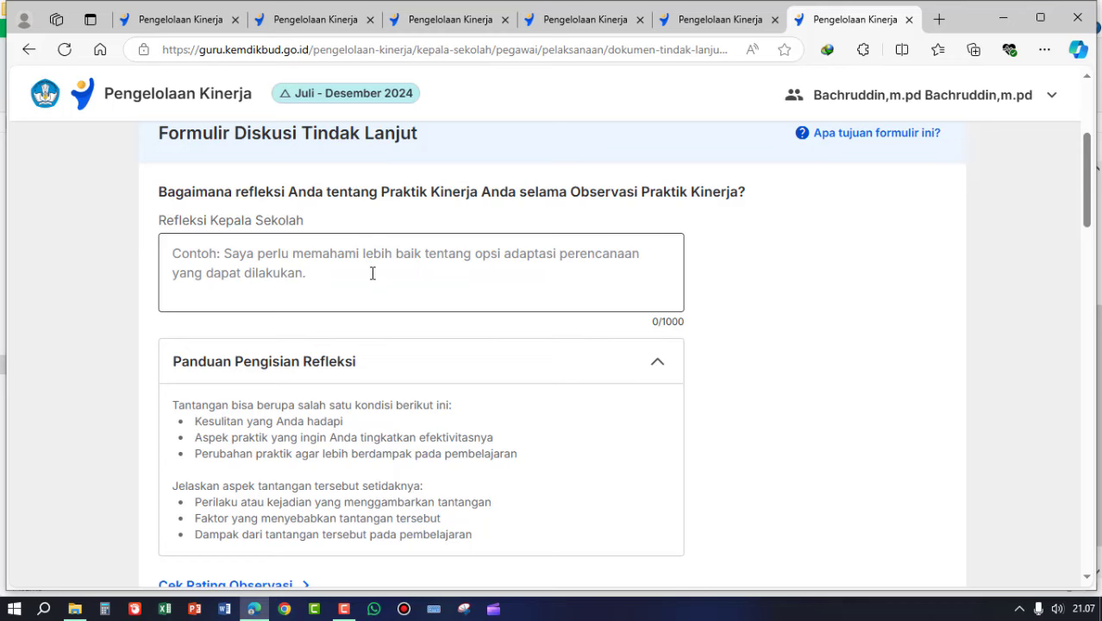
scroll(371, 269, up, 2)
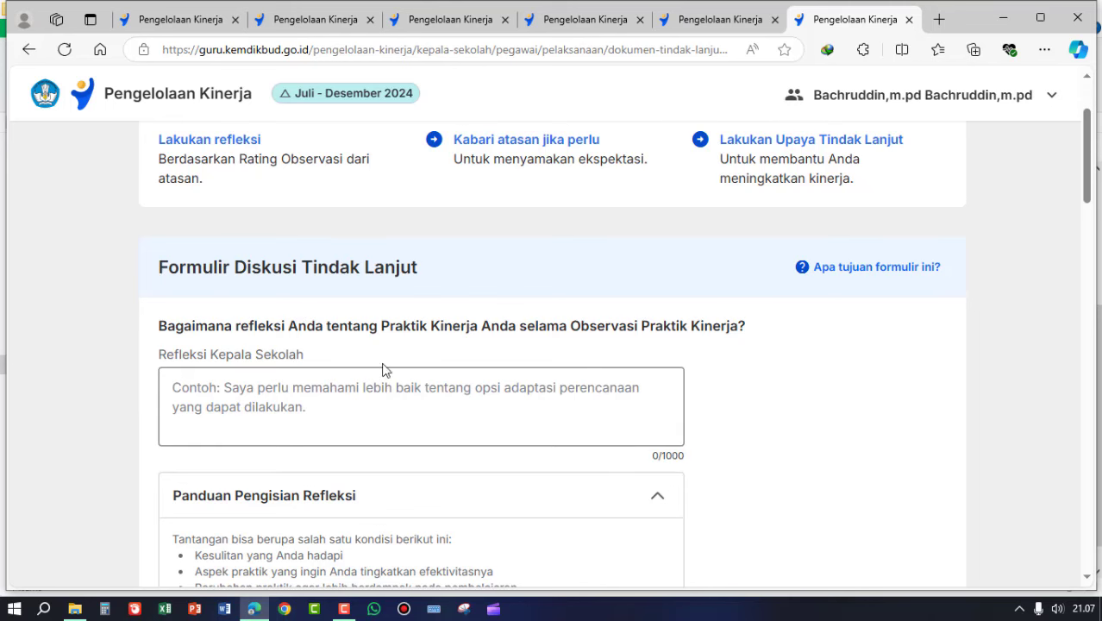
scroll(496, 364, down, 2)
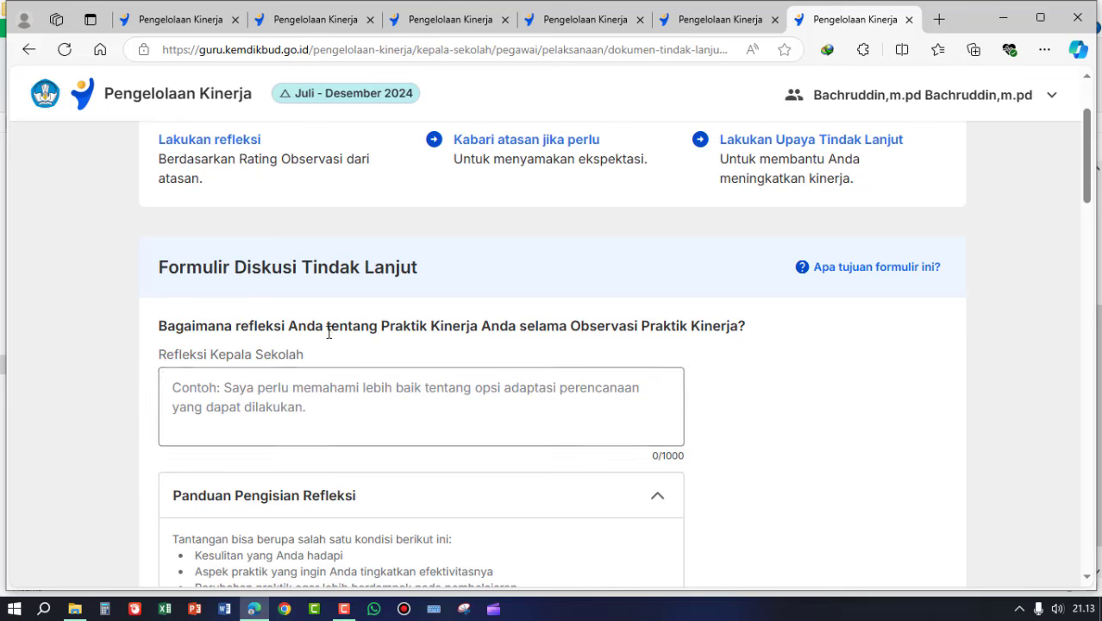
Highlight the word "refleksi" in the reflection question, and review the Refleksi Kepala Sekolah field's example text alongside its filling guide
drag(286, 326, 235, 329)
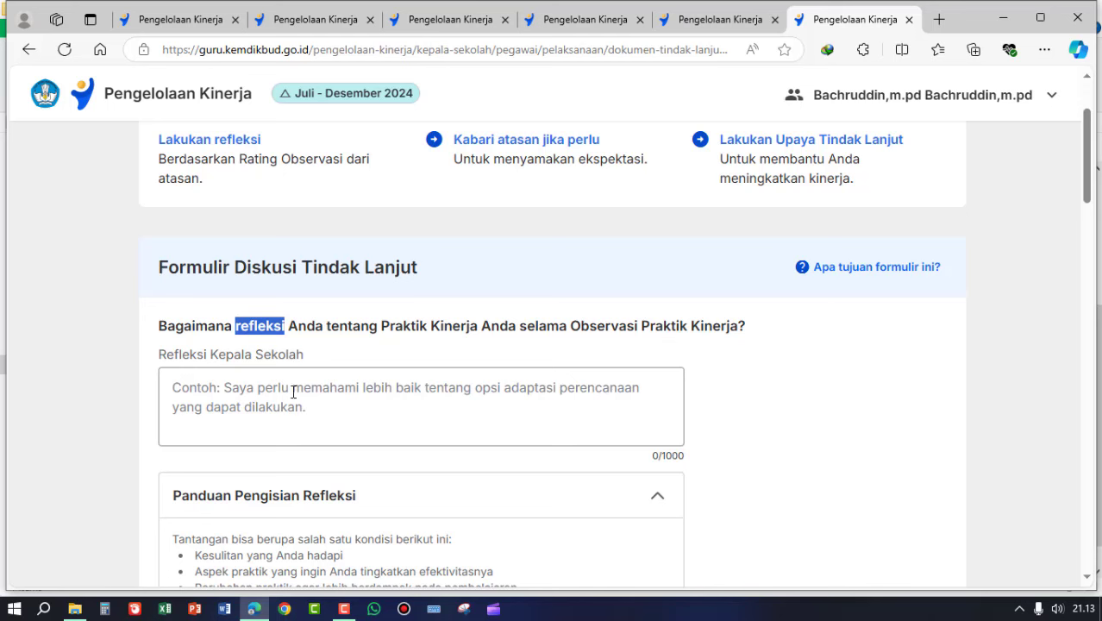
click(241, 387)
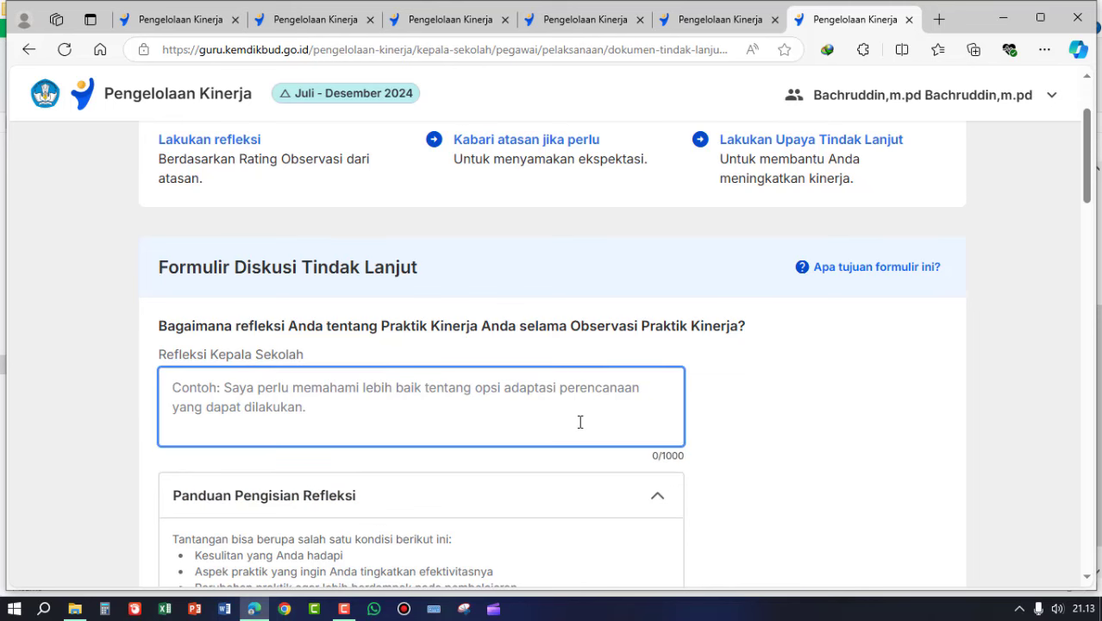
scroll(566, 398, down, 2)
scroll(535, 395, up, 4)
scroll(531, 393, down, 2)
scroll(315, 414, down, 2)
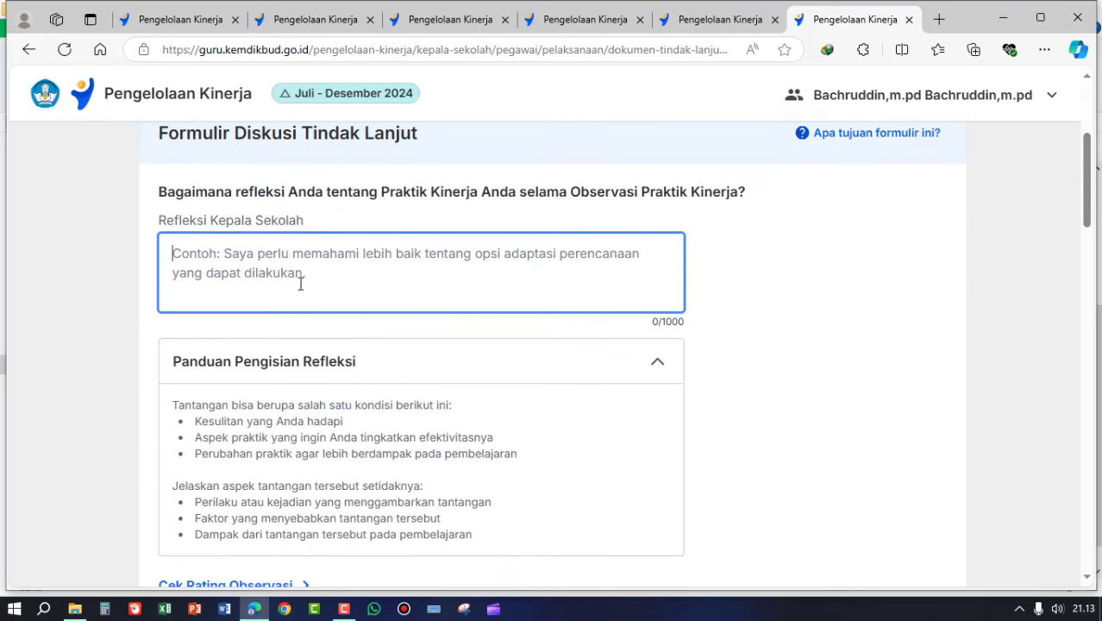
scroll(289, 272, up, 2)
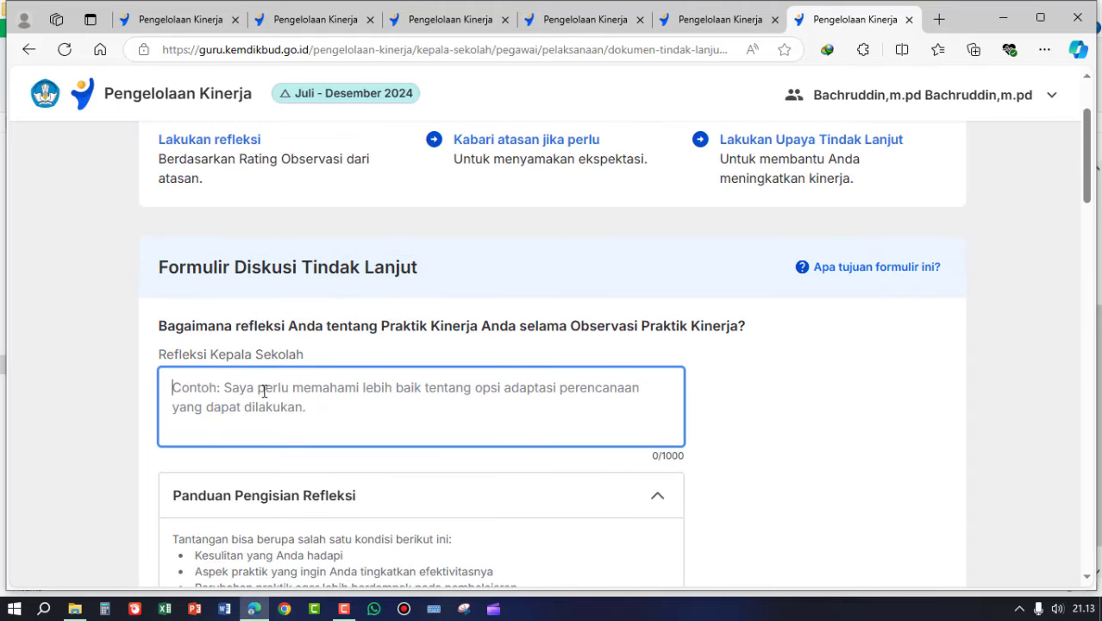
scroll(263, 386, down, 2)
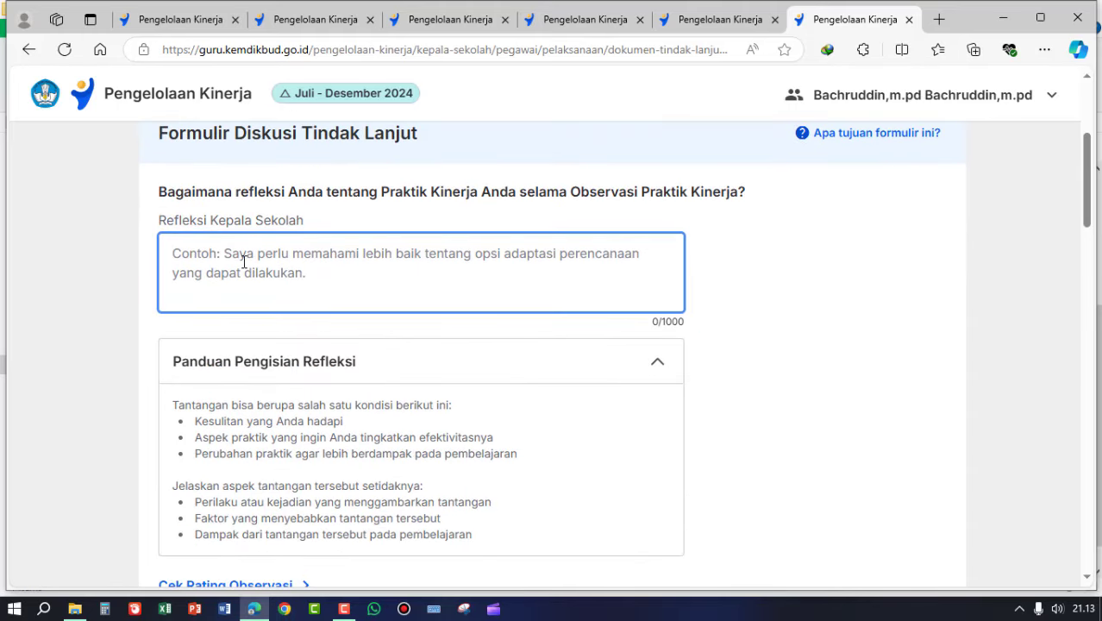
scroll(253, 323, up, 2)
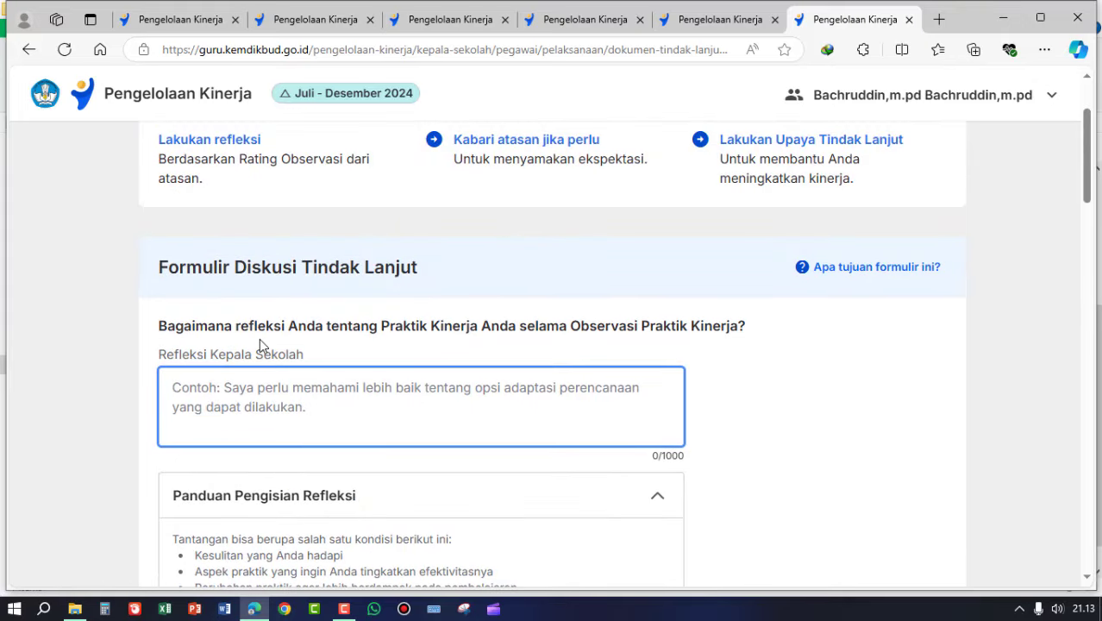
scroll(260, 338, down, 2)
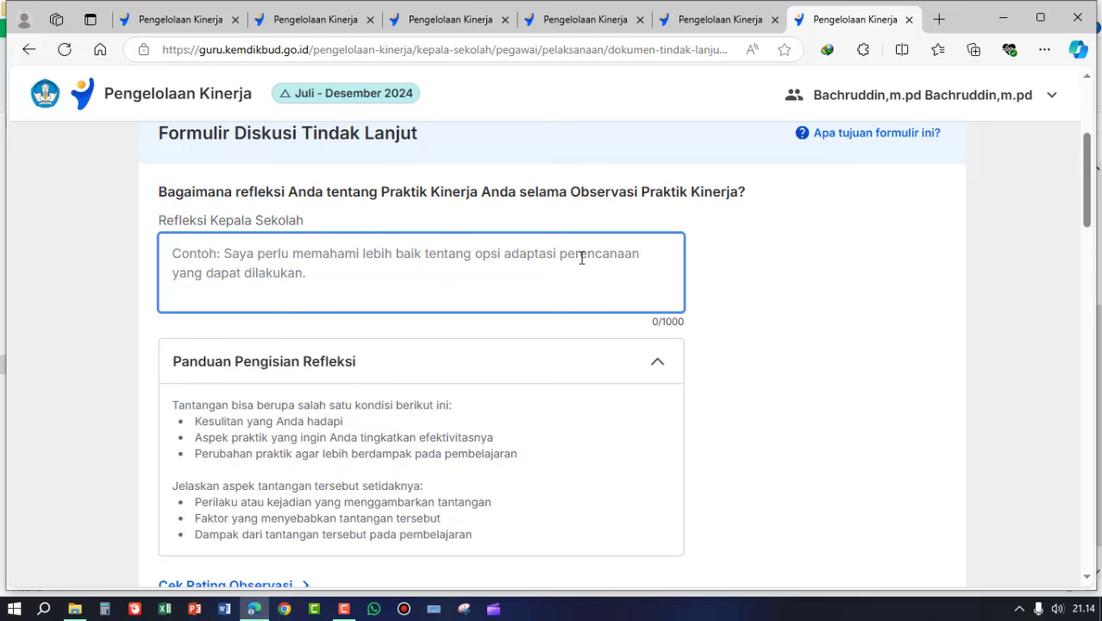
Begin the Refleksi Kepala Sekolah answer with "Saya perlu memahami lebih baik terhadap perencanaan, pelaksanaan, dan evaluasi"
text(Sa)
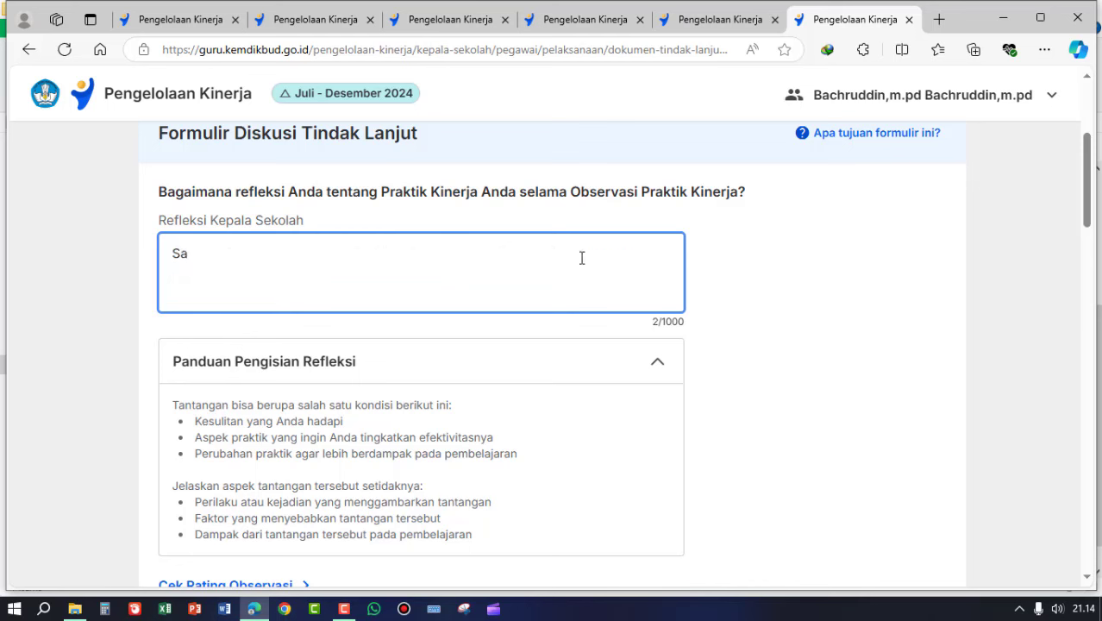
text(ya perlu mem)
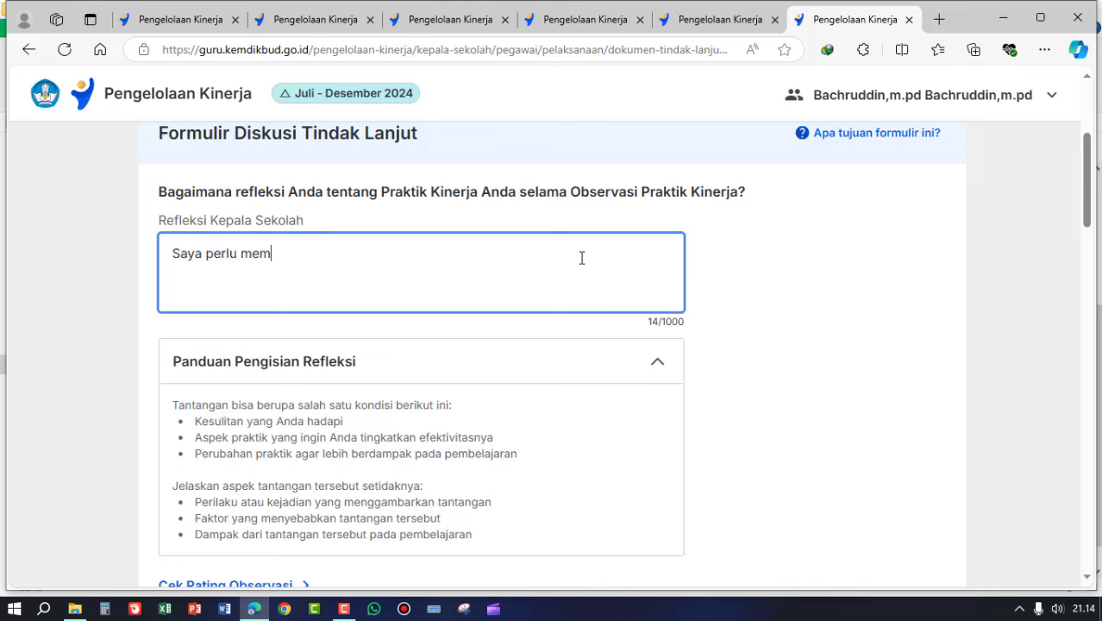
text(ahami lebih )
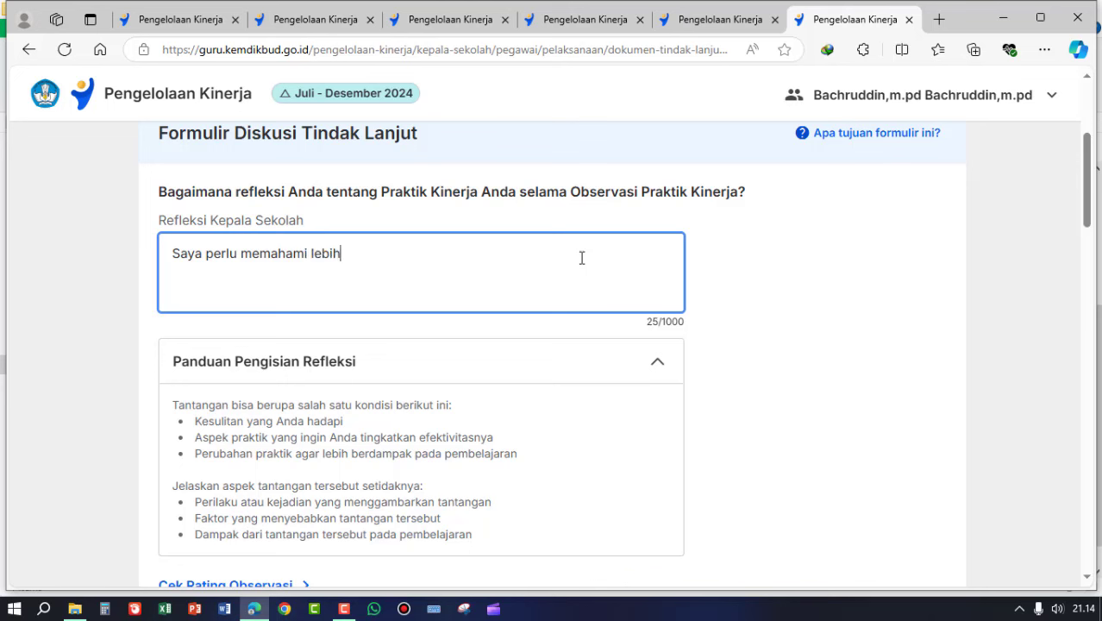
text(baik terhadap)
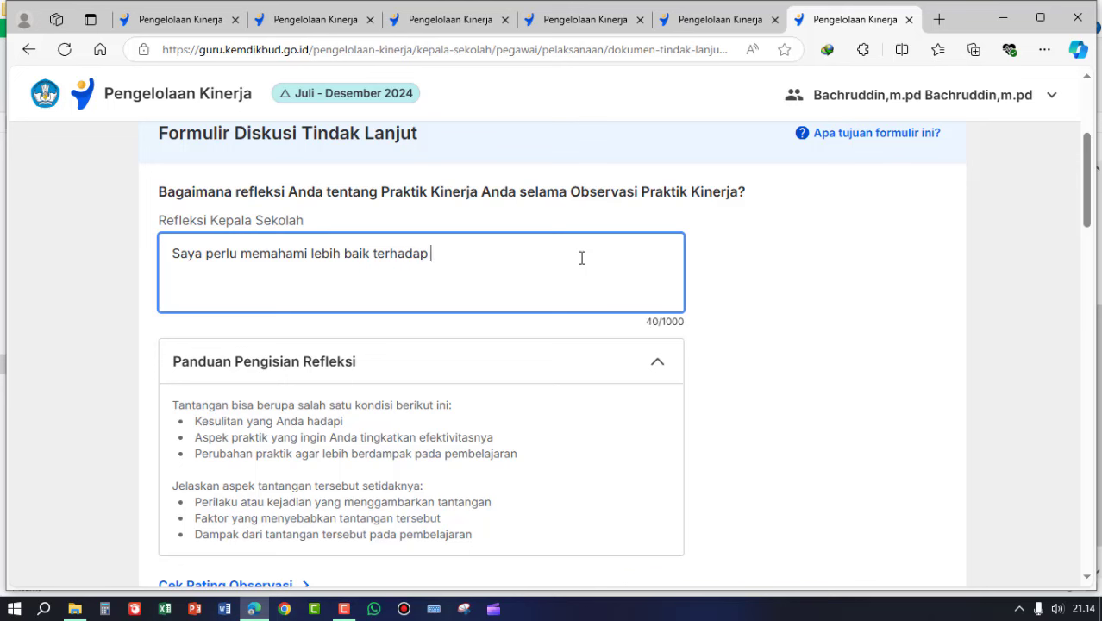
text( perencanaa)
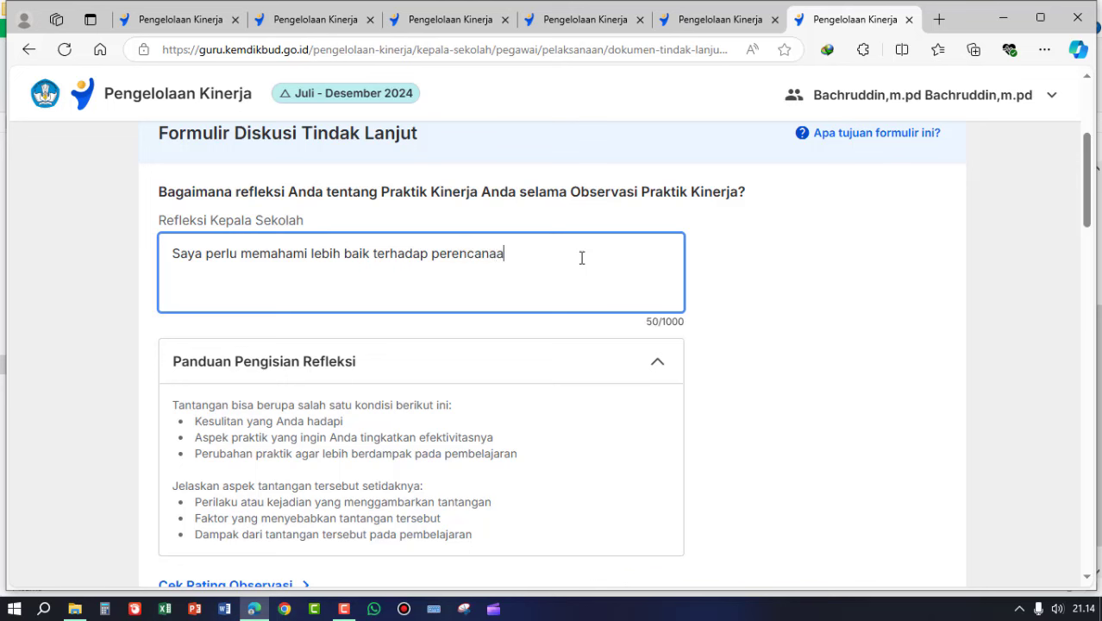
text(n, pelaksanaan, dan e)
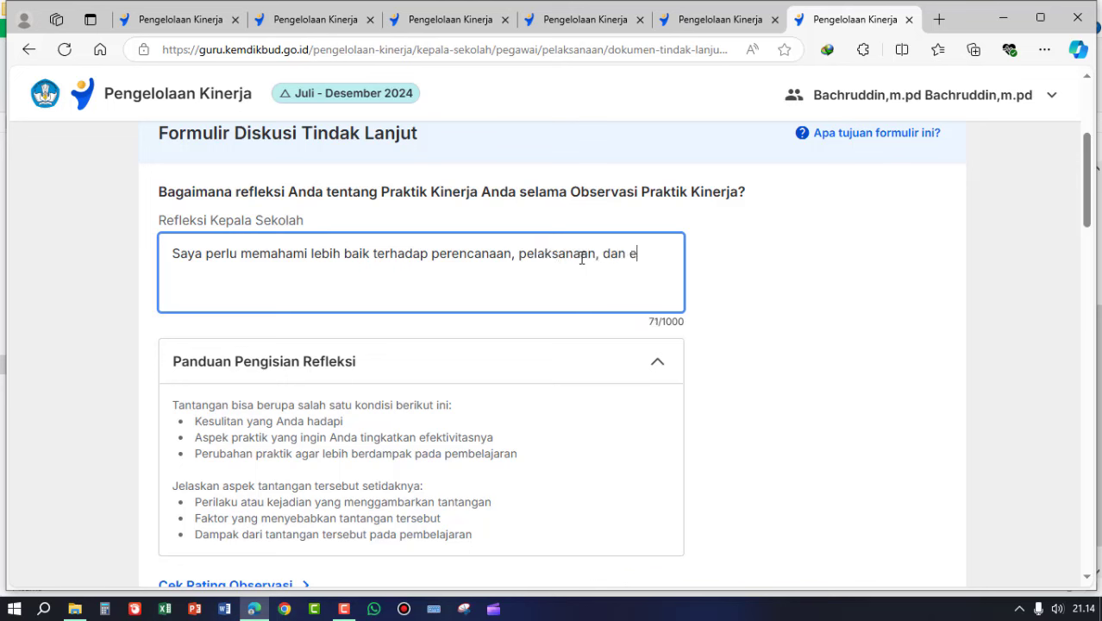
text(valuasi )
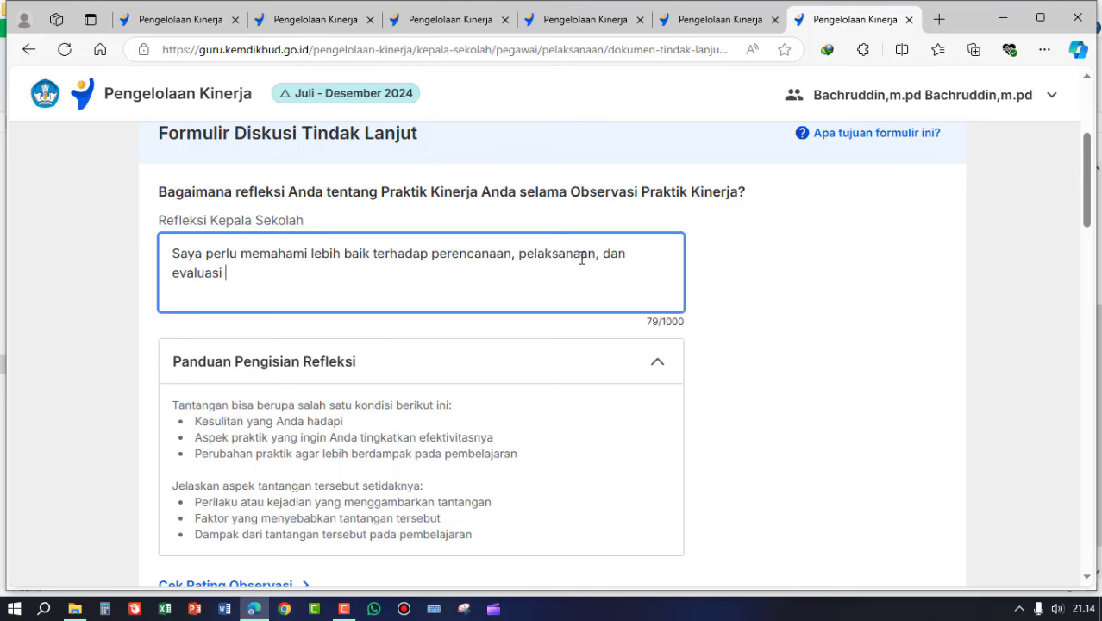
Complete the reflection with "dari visi-misi sekolah yang telah disusun dan ditetapkan bersama antara warga sekolah dengan stake holder." and collapse the Panduan Pengisian Refleksi
text(dari visi-misi sek)
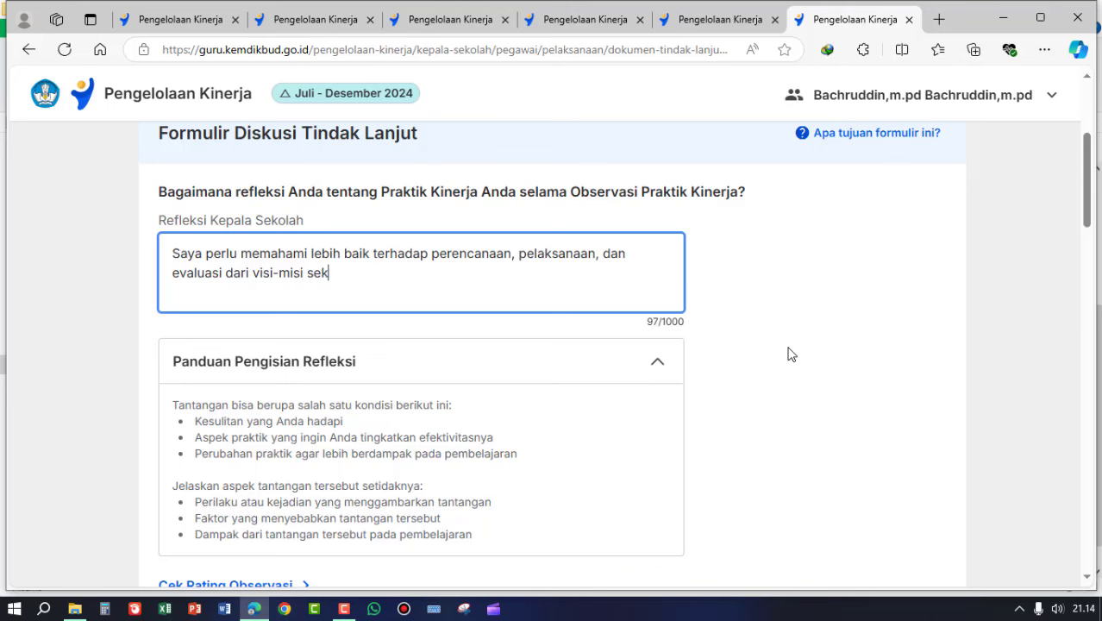
text(olah yang telah)
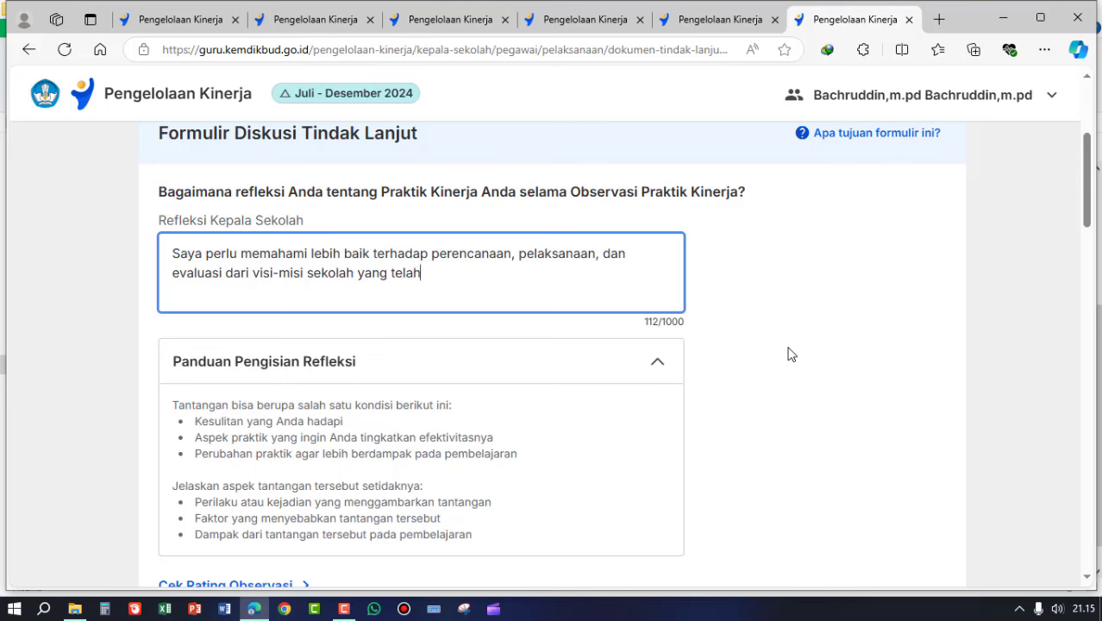
text( disusun dan)
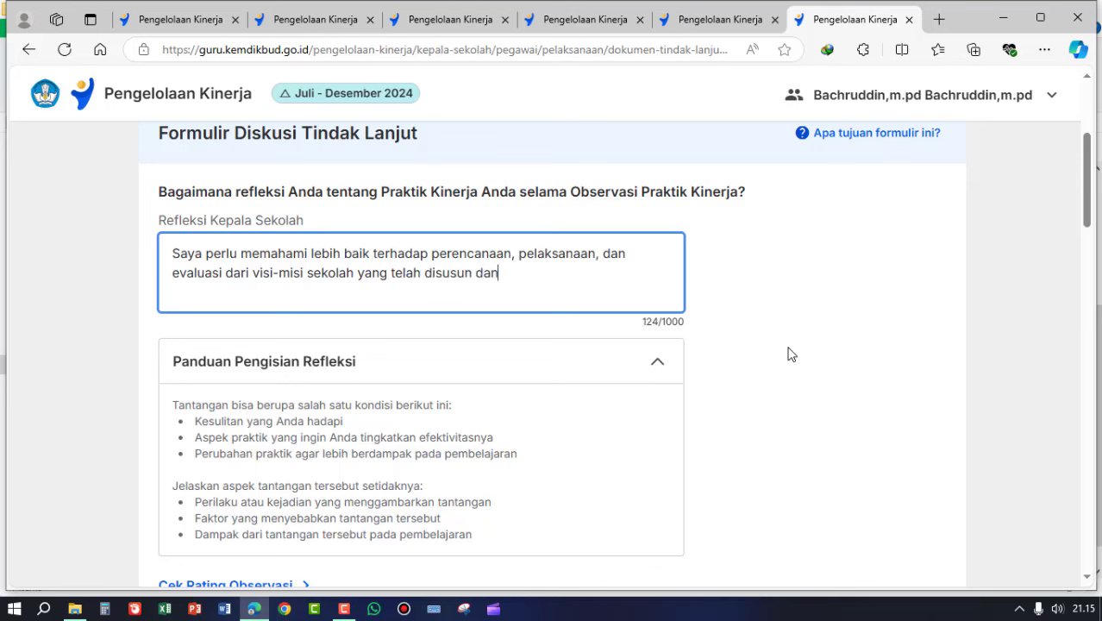
text( ditetapkan)
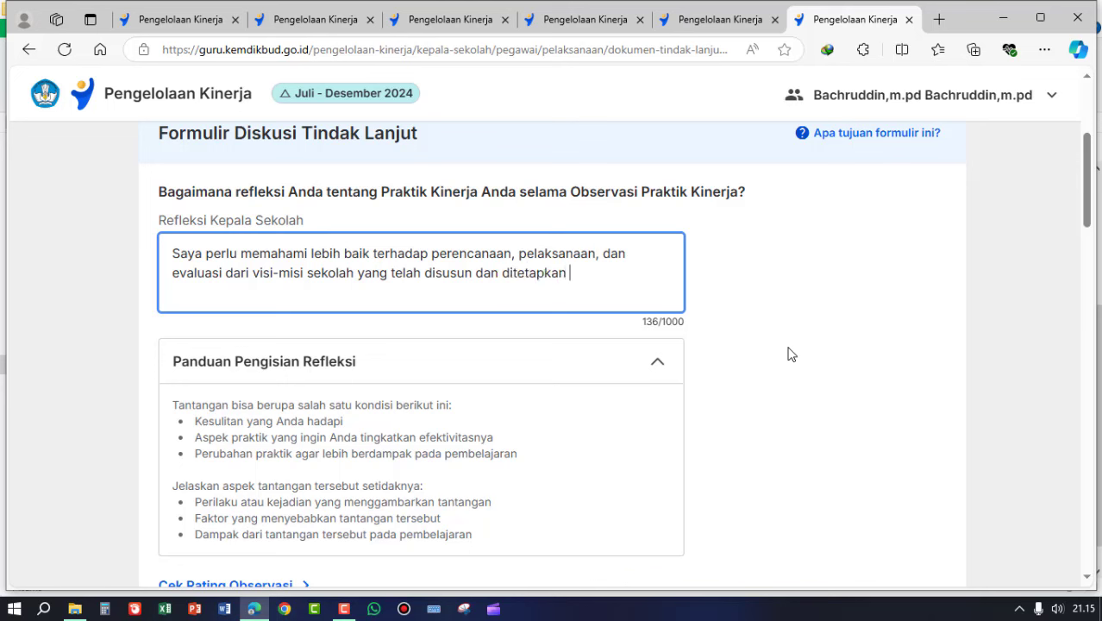
text( bersama antara )
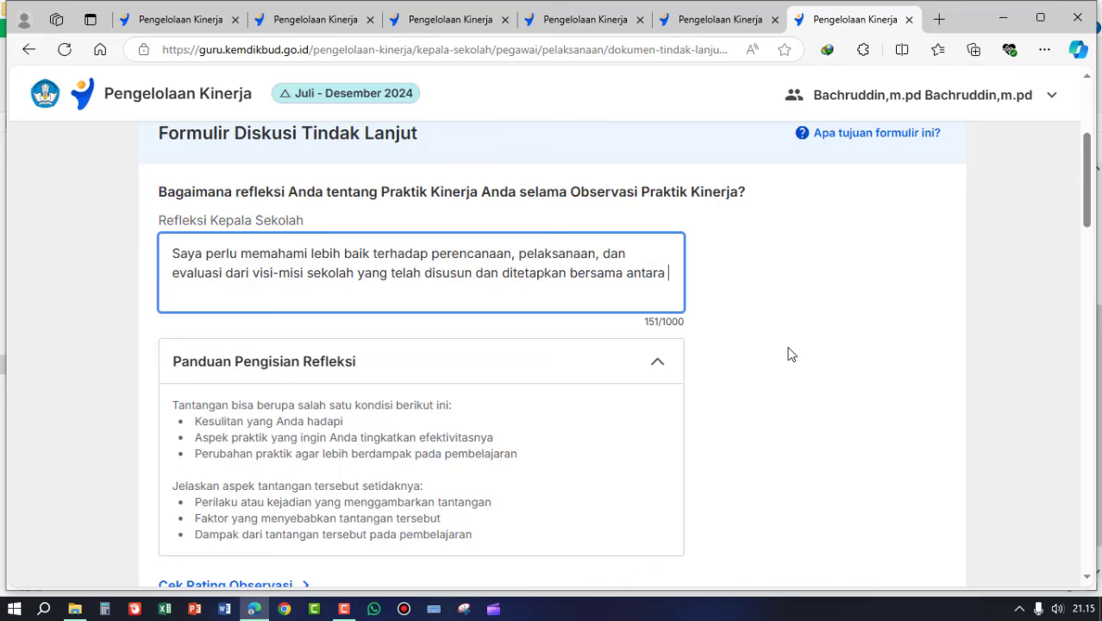
text(warga sekolah d)
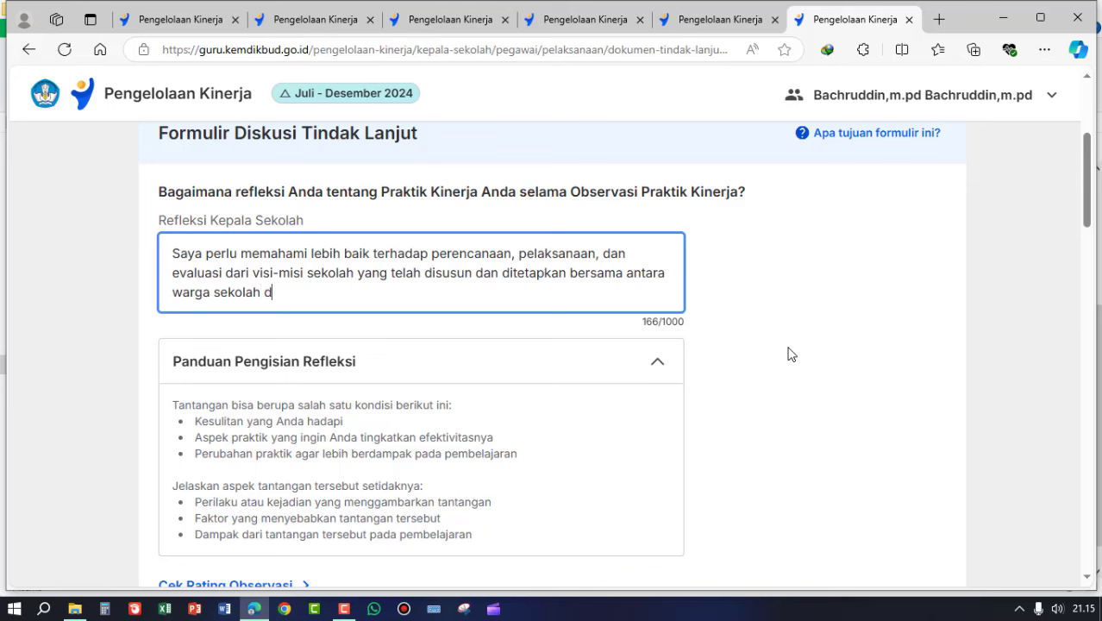
text(engan sy)
key(BackSpace)
text(take)
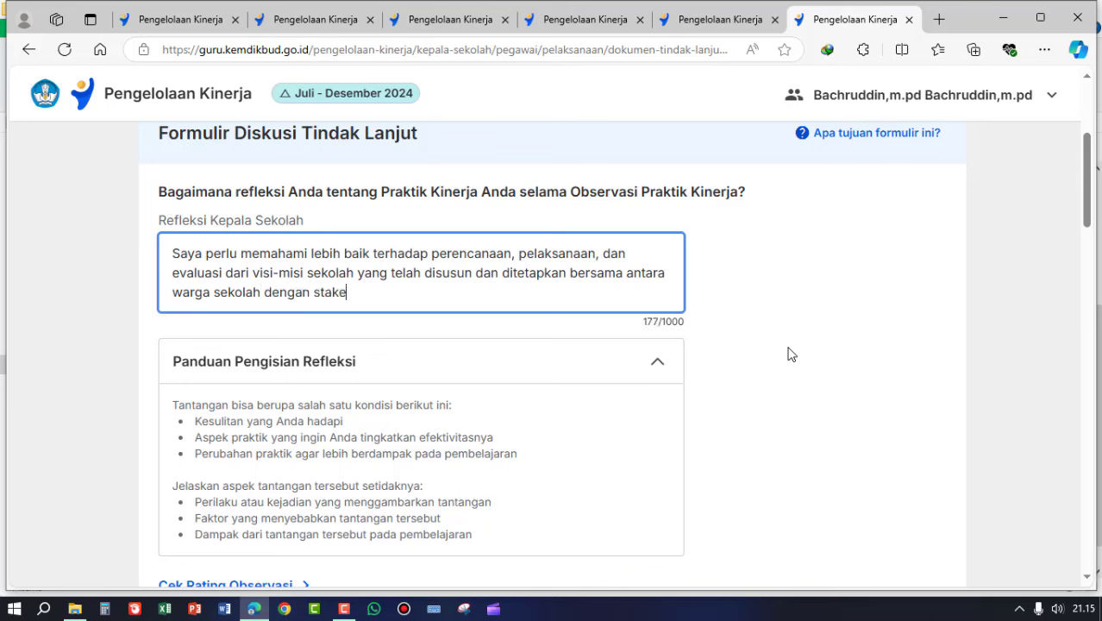
text( holder)
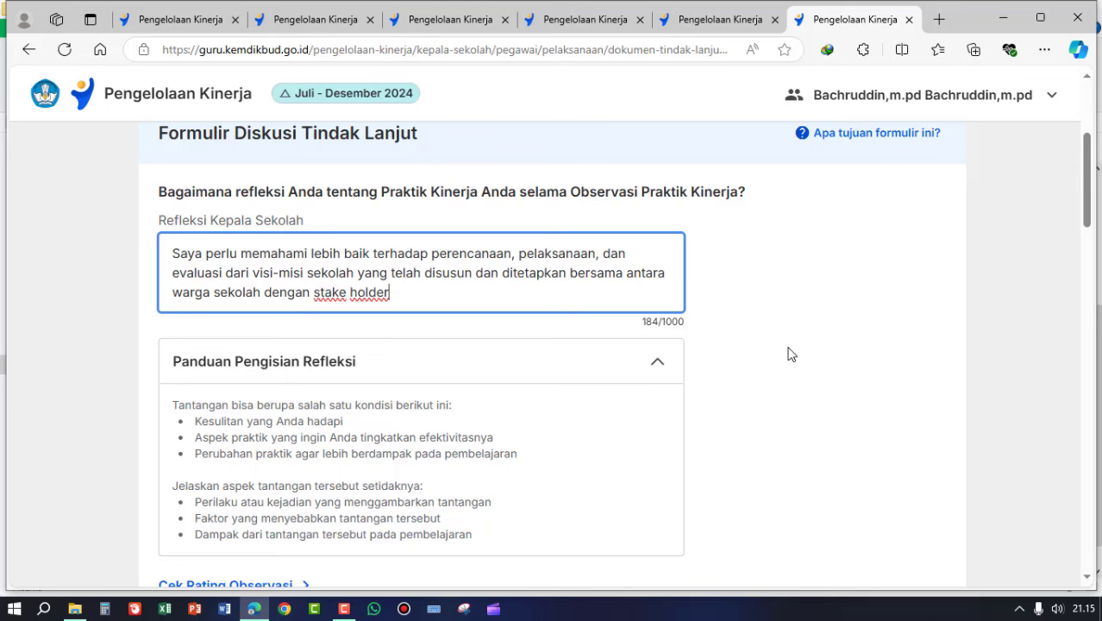
text(.)
click(659, 370)
Start the Tujuan Tindak Lanjut answer under Pilihan Belajar with "Sekolah dapat melaksanakan butir-butir visi-misi yang telah tersusun dan ditetapkan"
scroll(447, 418, down, 3)
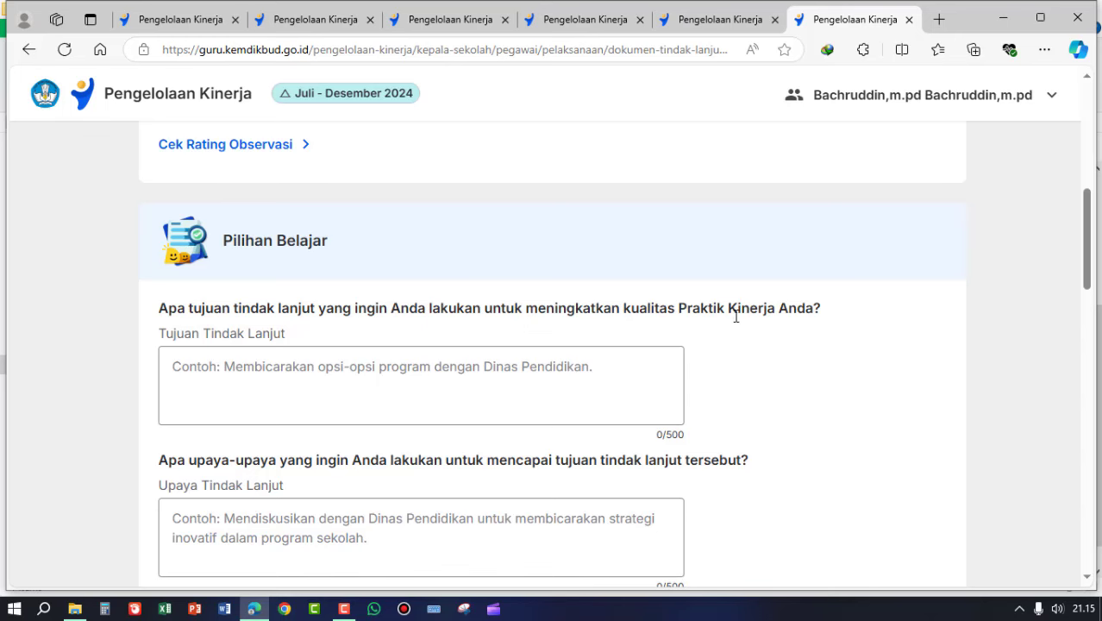
scroll(733, 312, down, 3)
scroll(377, 300, up, 3)
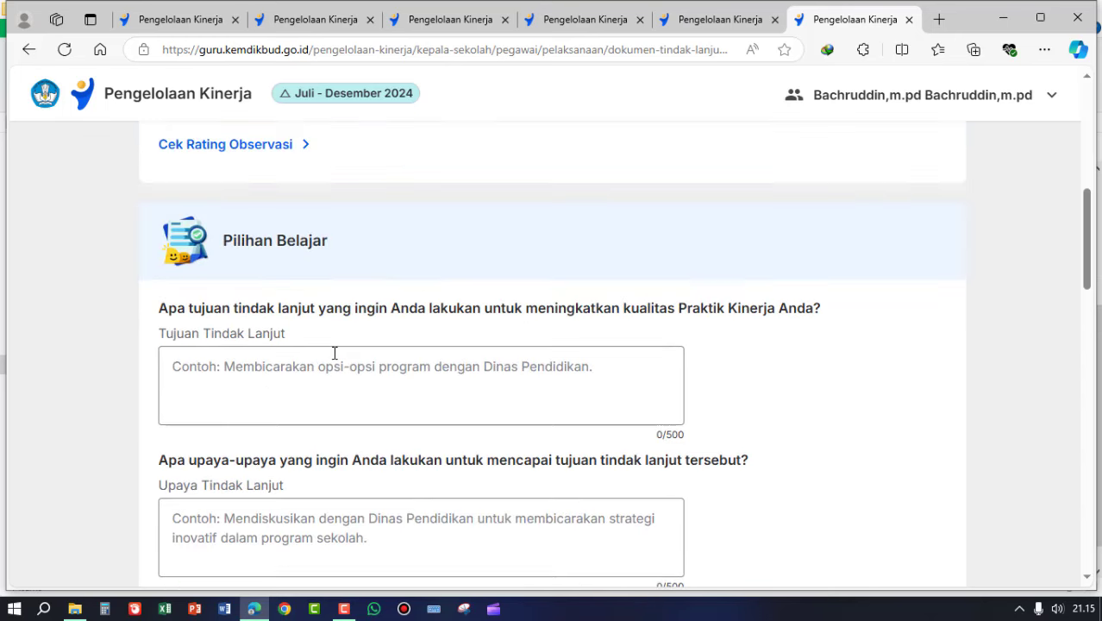
click(291, 376)
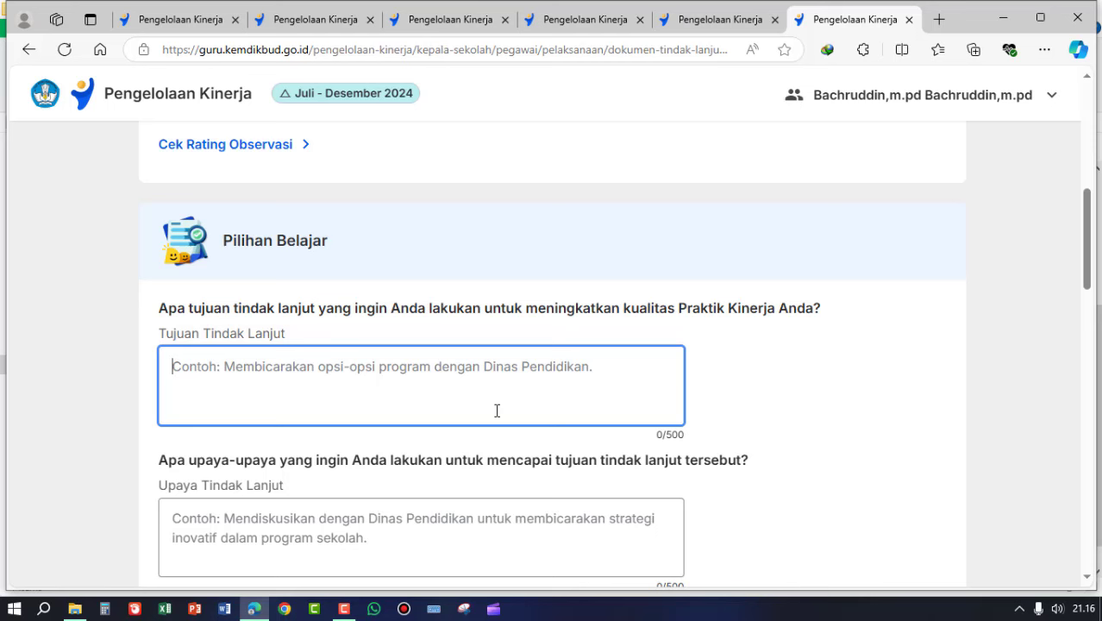
text(Sekolah )
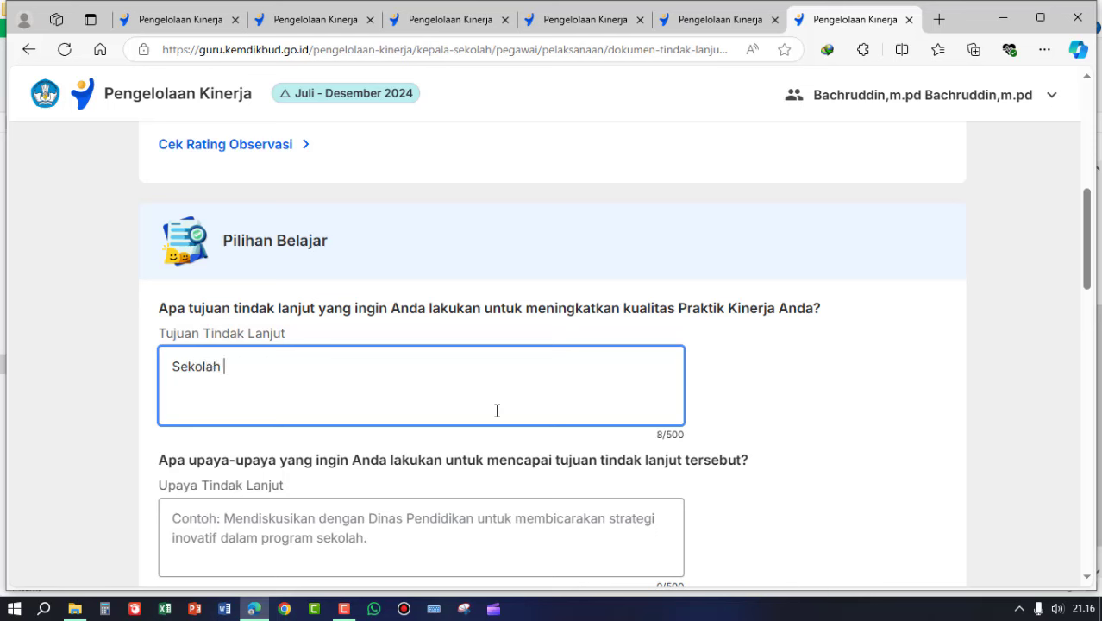
text(dapa)
text(melaksanakan)
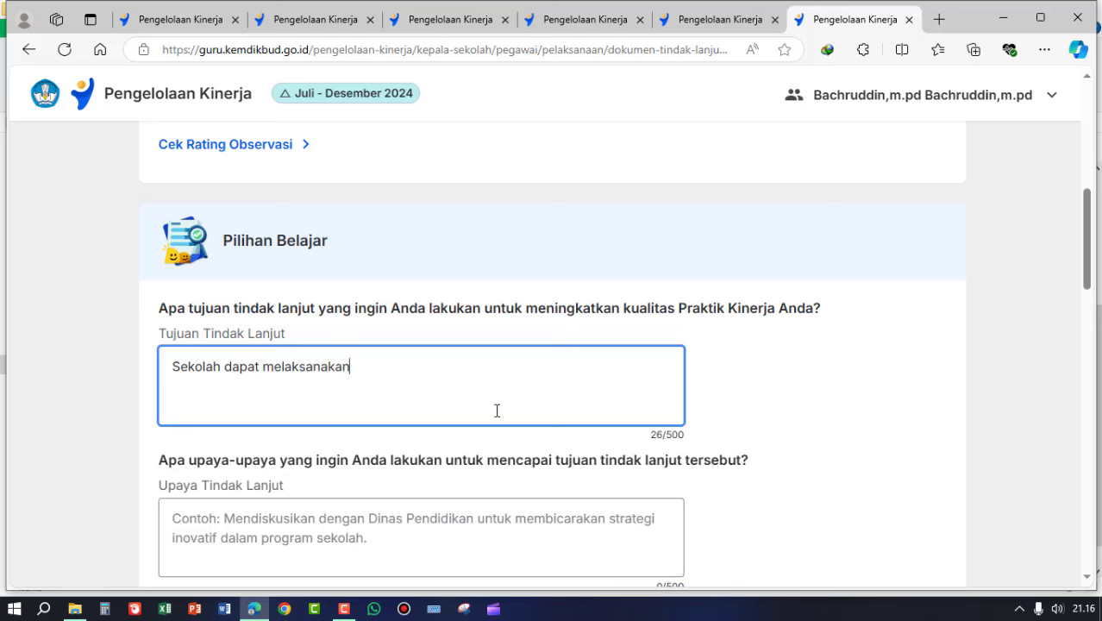
text( butir-butir vis)
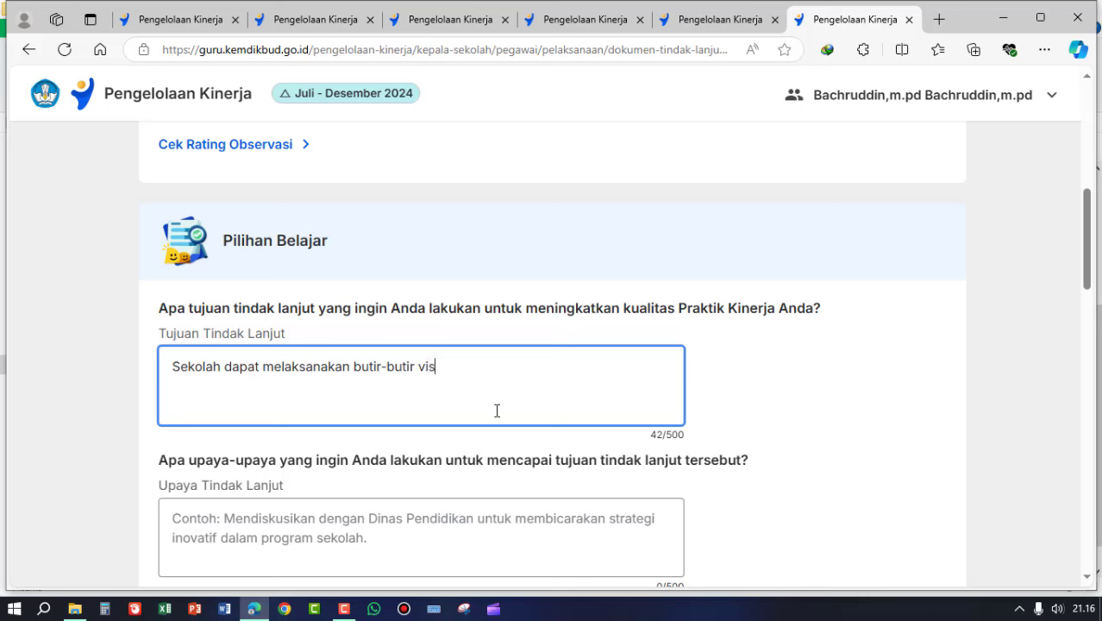
text(i-misi yang telah tersusun )
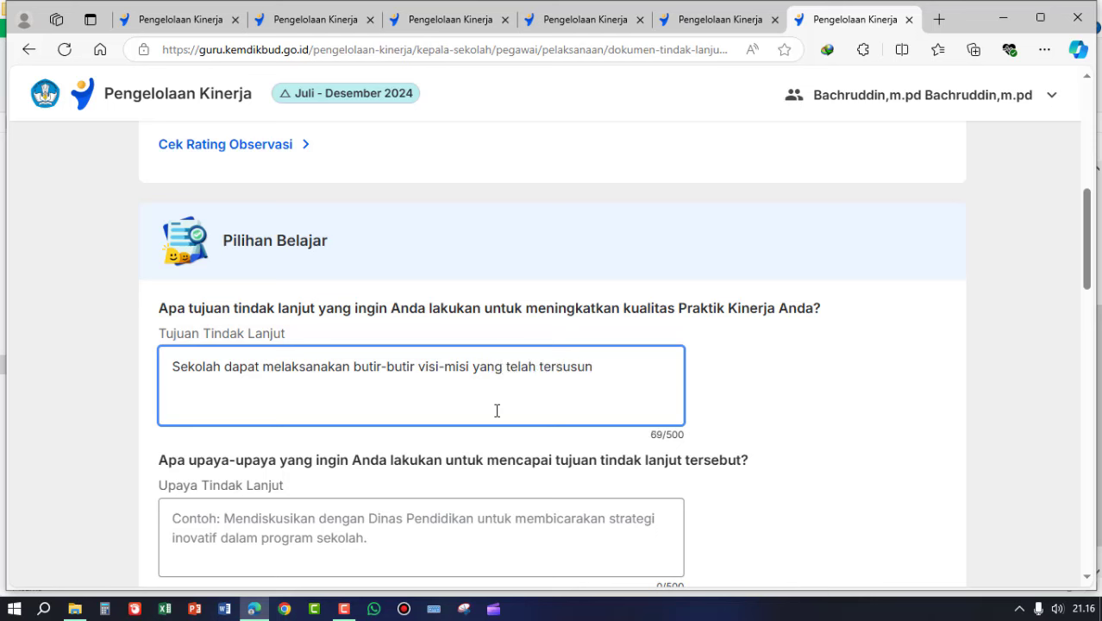
text(dan ditetapkan )
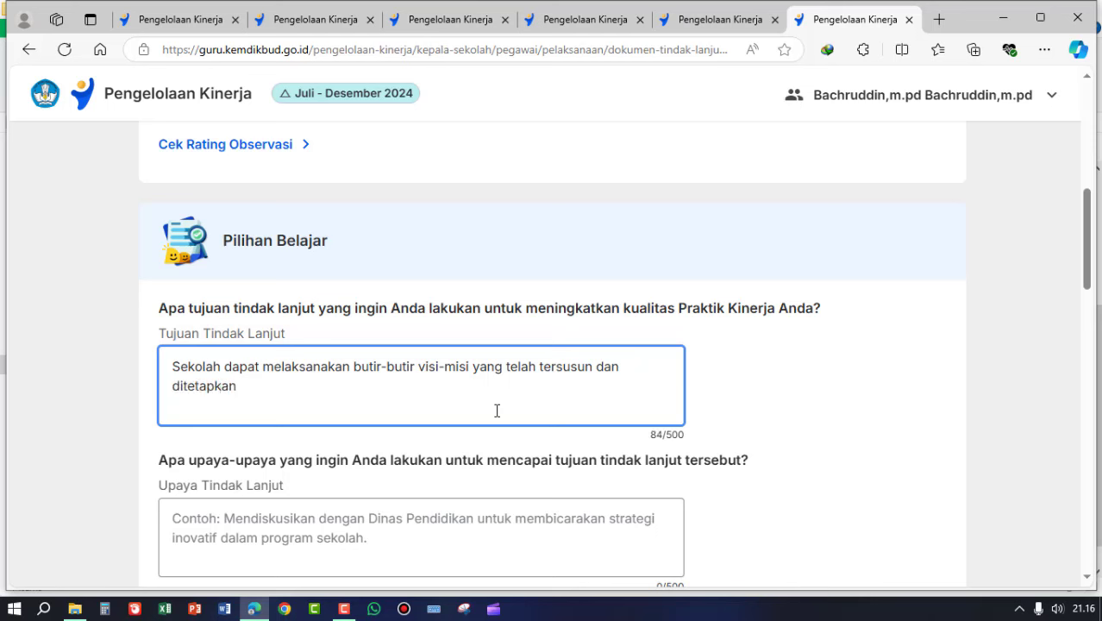
Continue the Tujuan Tindak Lanjut answer with "sehingga menyebabkan peningkatan mutu pendidikan di"
text(sehingga dapat)
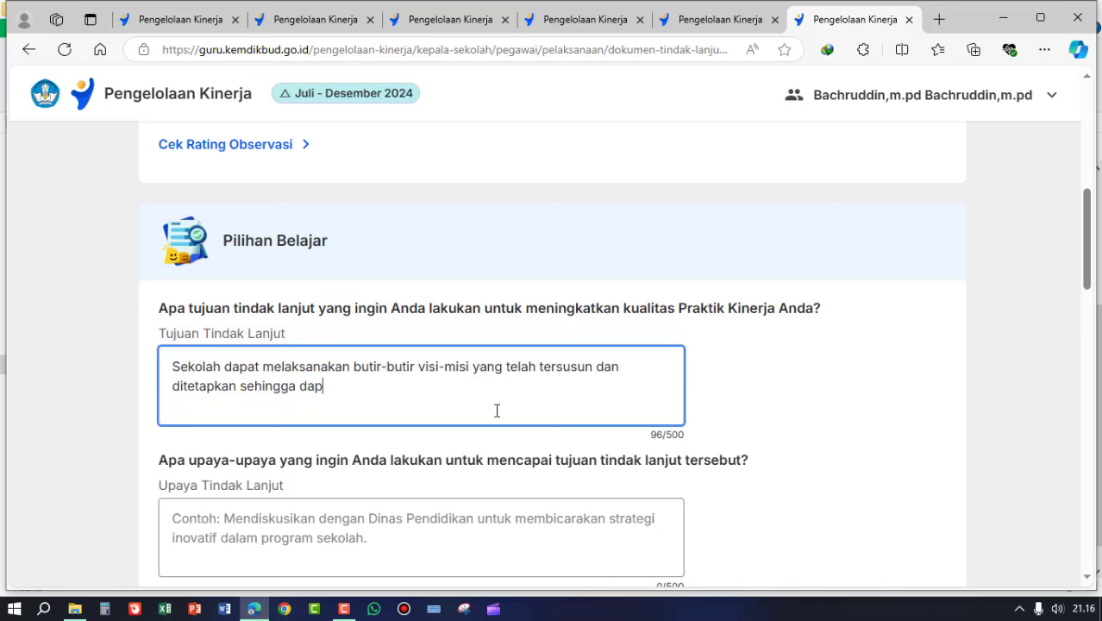
key(BackSpace)
key(BackSpace)
key(BackSpace)
key(BackSpace)
key(BackSpace)
text(menyebabkan )
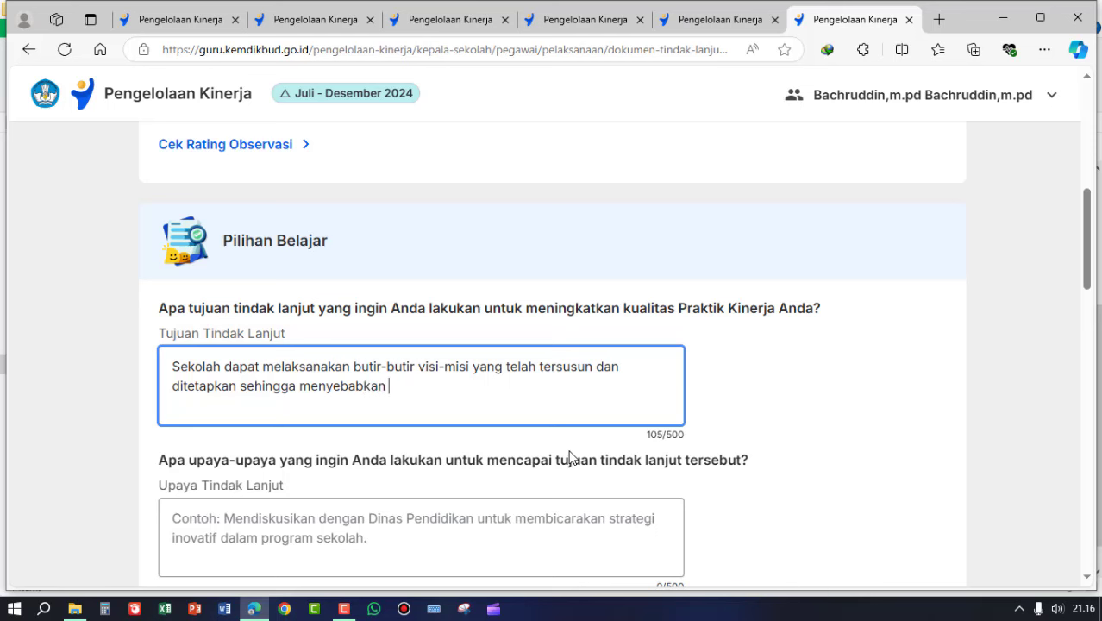
text(peningka)
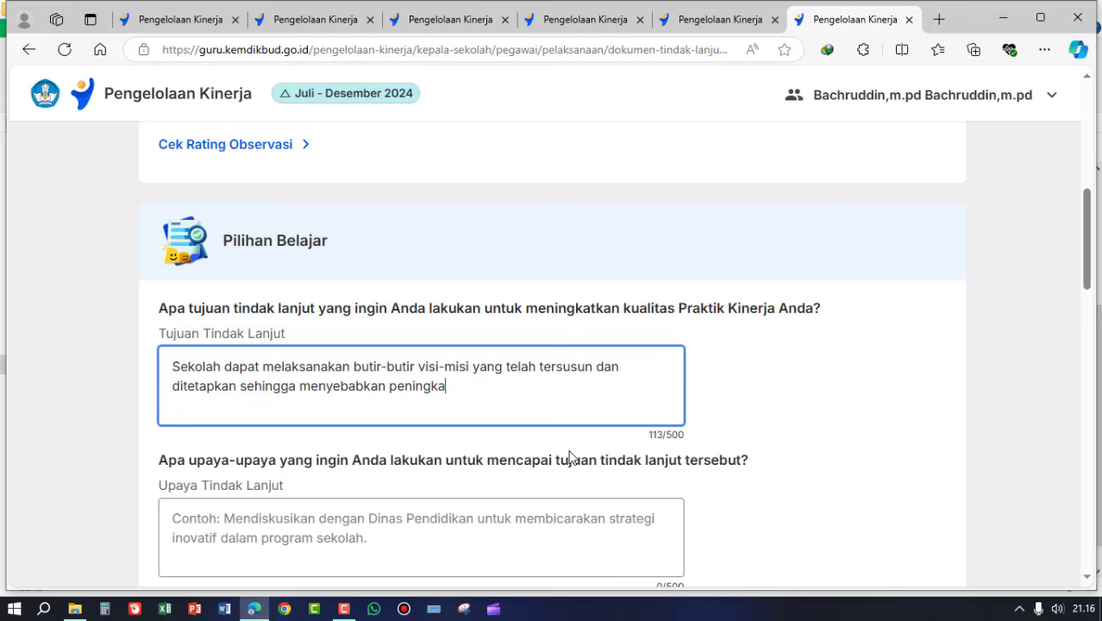
text(tan mutu pe)
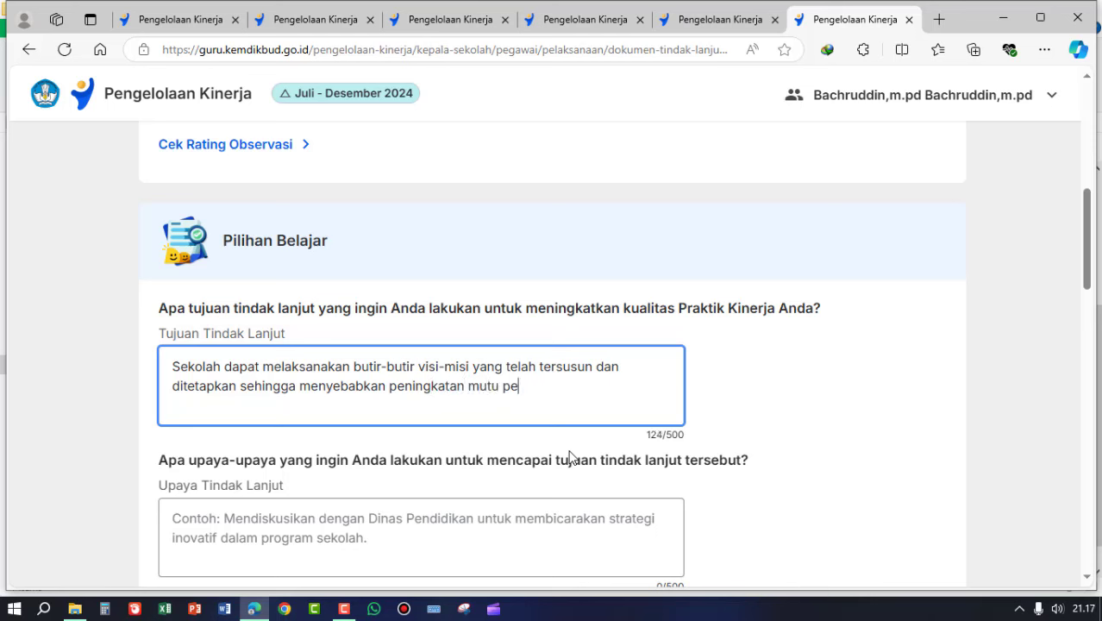
text(ndidikan )
text(di )
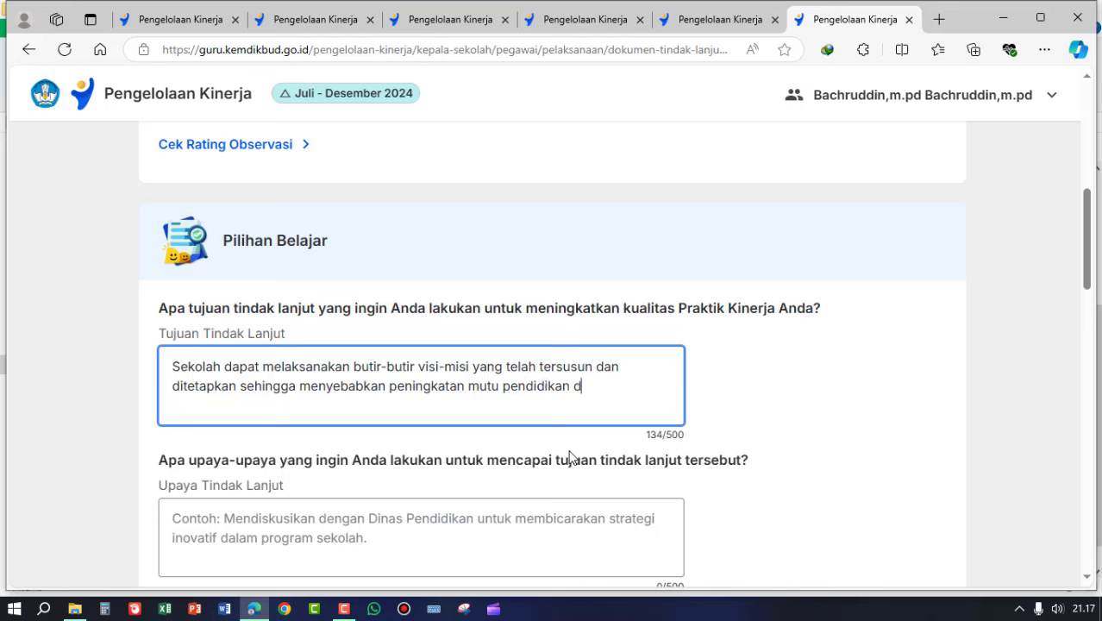
Finish the Tujuan Tindak Lanjut answer with the school name "SD Negeri Sopaah."
text(SD Negeri )
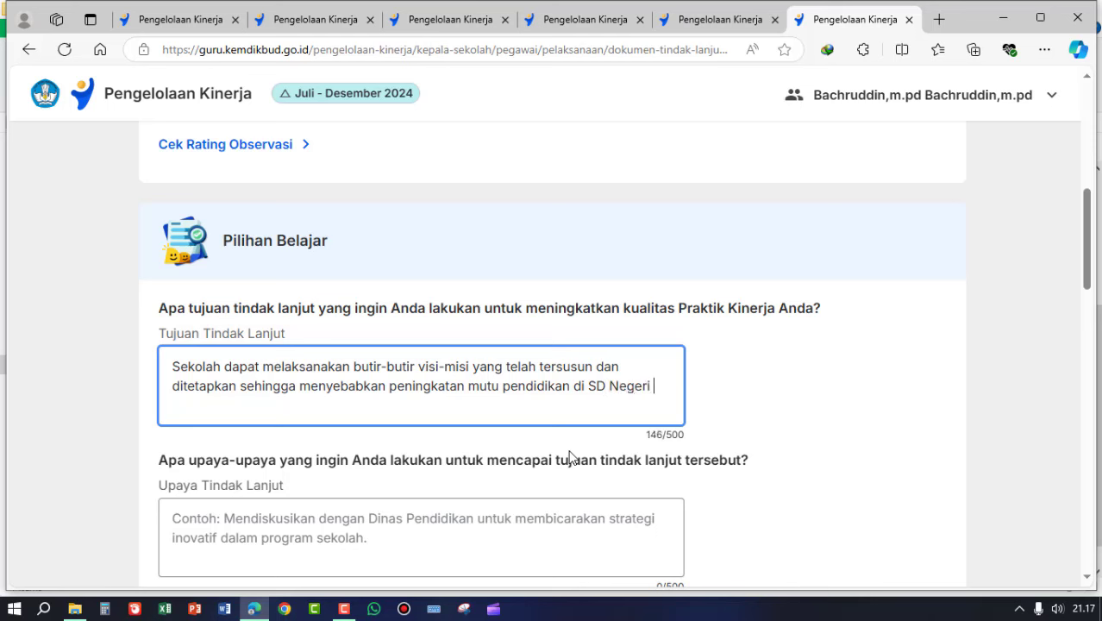
text(sopa)
key(BackSpace)
key(BackSpace)
key(BackSpace)
key(BackSpace)
text(Sopp)
key(BackSpace)
text(aah.)
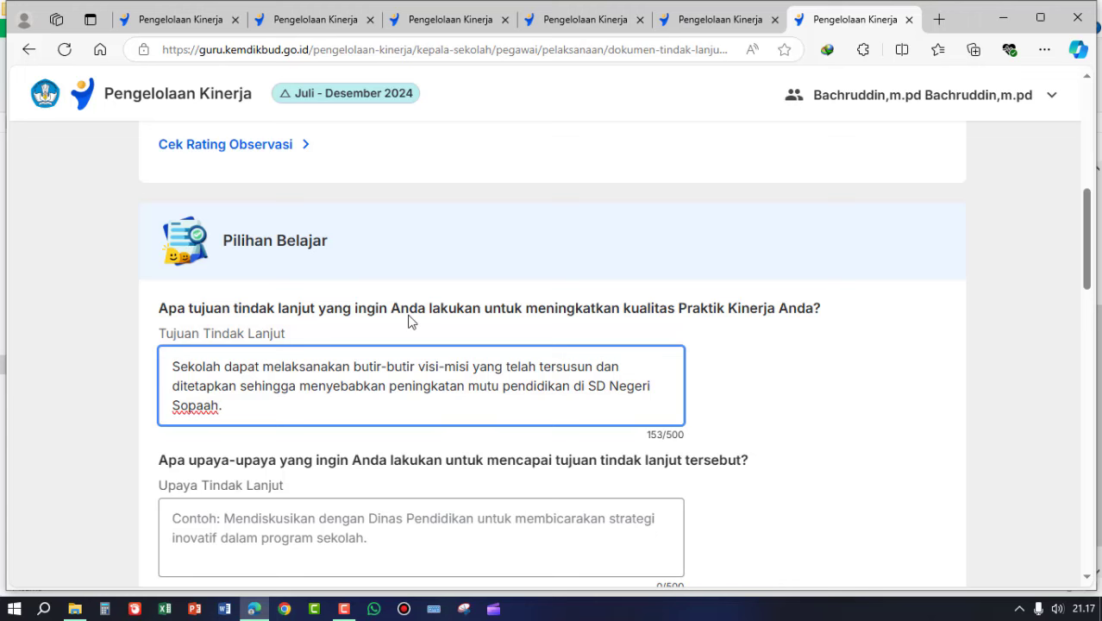
Begin the Upaya Tindak Lanjut answer with "Saya perlu mengenal mengevaluasi"
scroll(408, 317, down, 2)
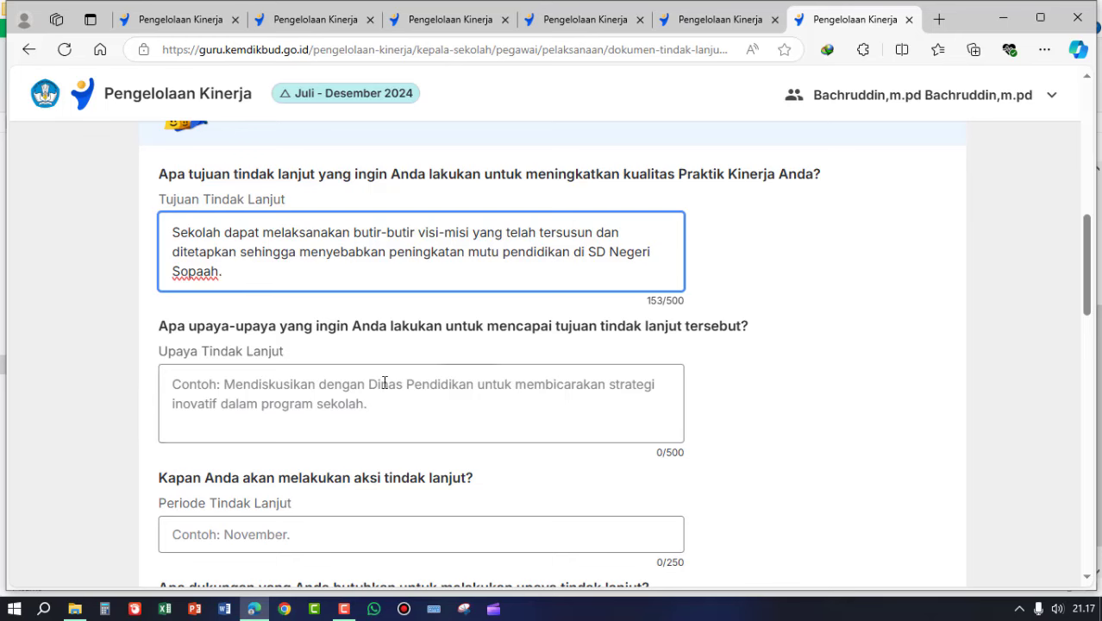
scroll(254, 373, down, 1)
scroll(254, 373, down, 2)
click(238, 257)
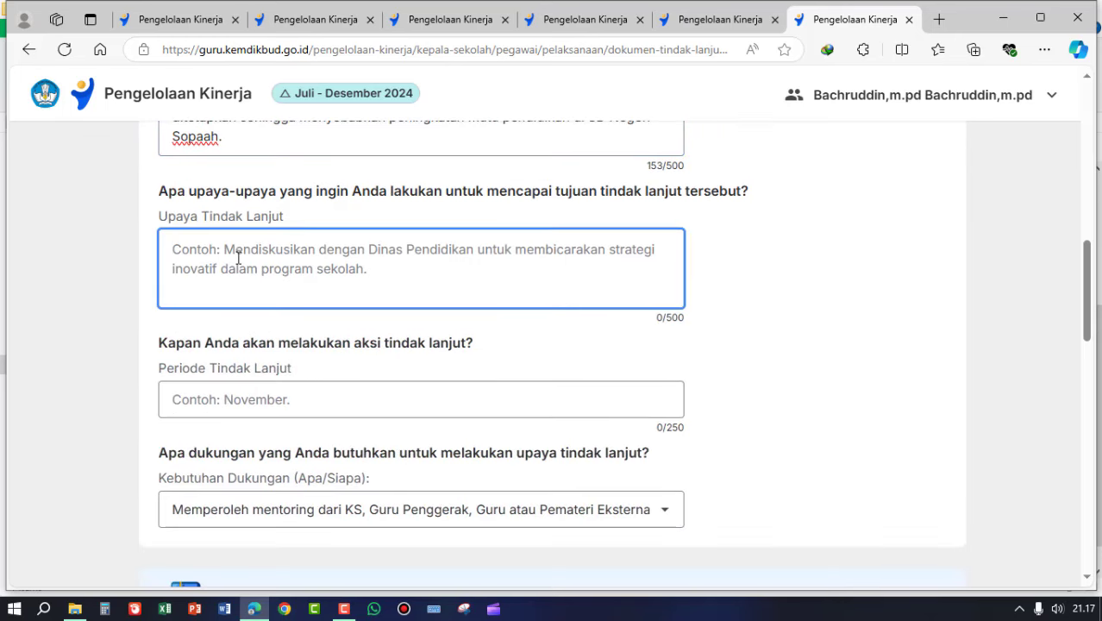
text(Saya )
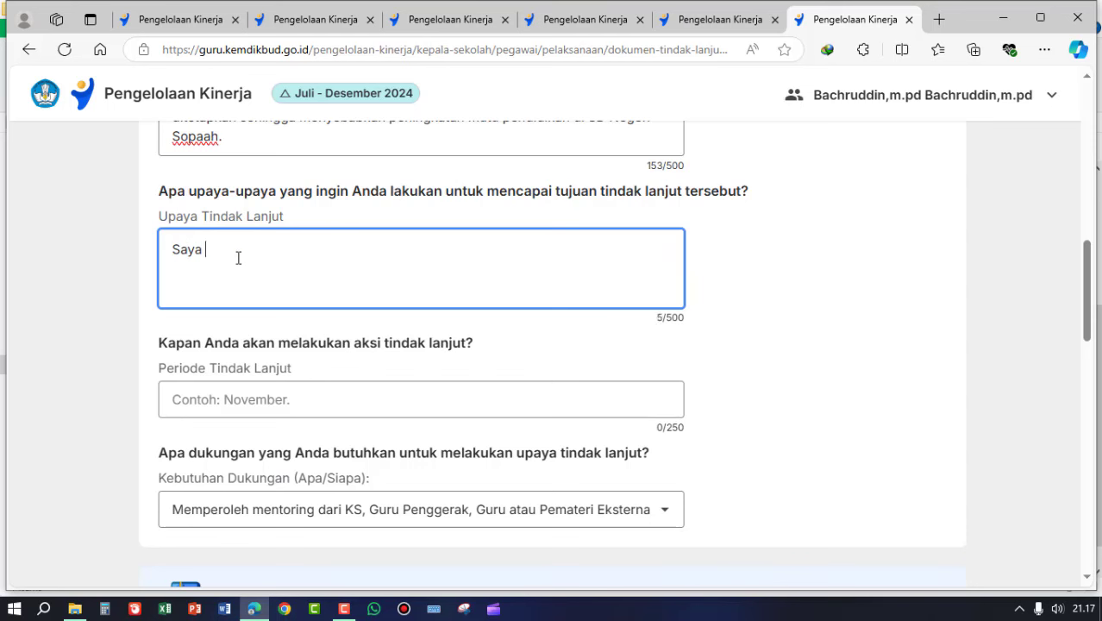
text(perlu mengenal mengevaluasi)
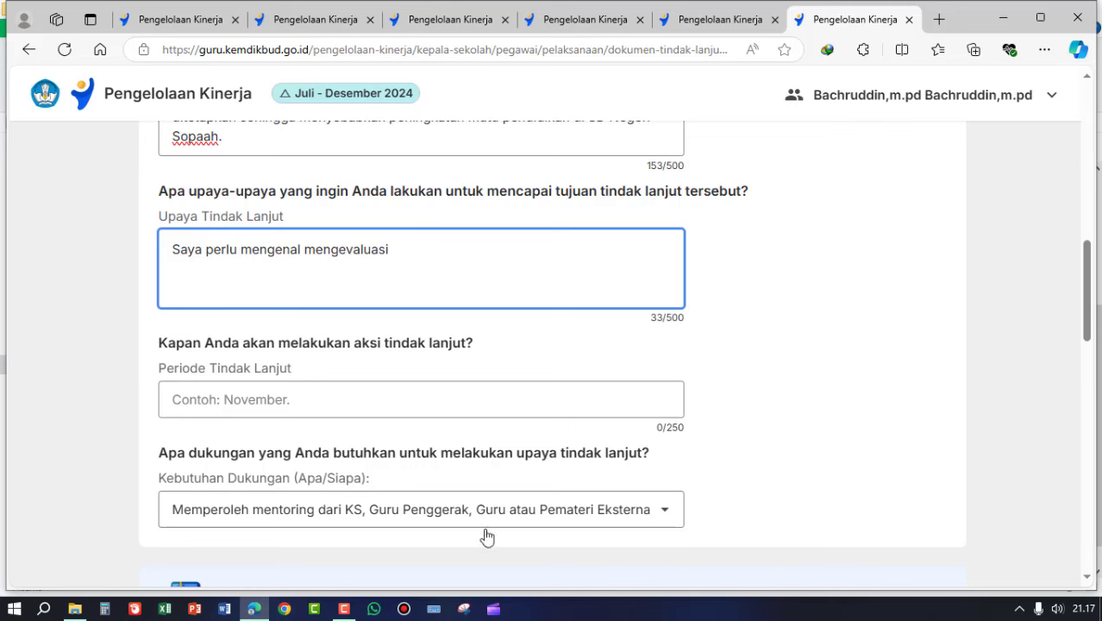
Replace "mengenal" in the Upaya Tindak Lanjut answer so that it reads "Saya perlu mengawal dan mengevaluasi"
click(344, 609)
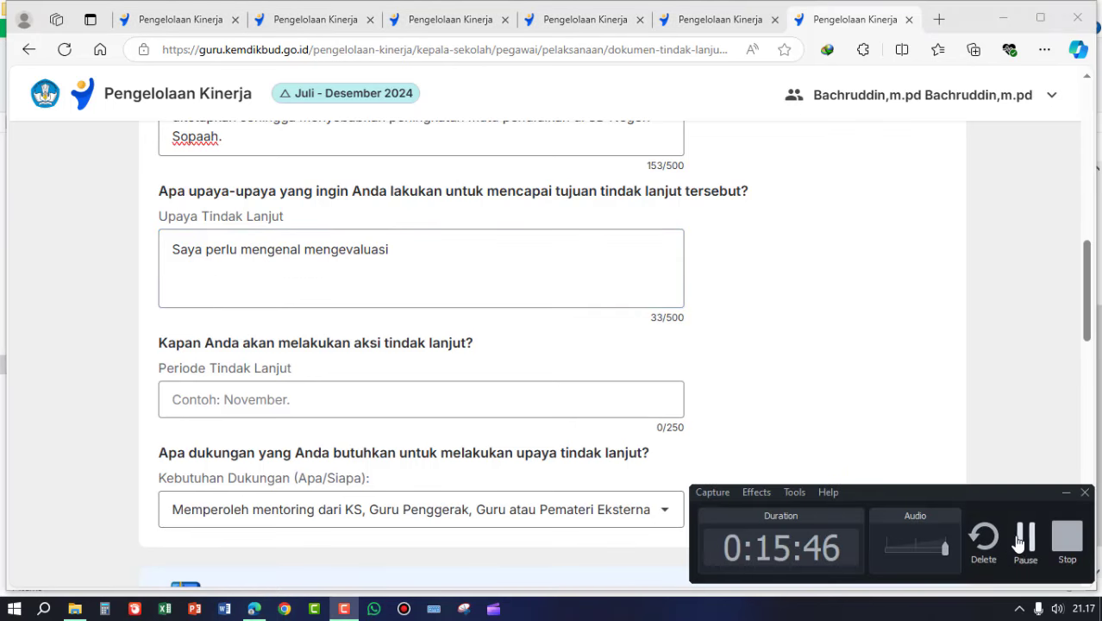
click(303, 236)
click(301, 250)
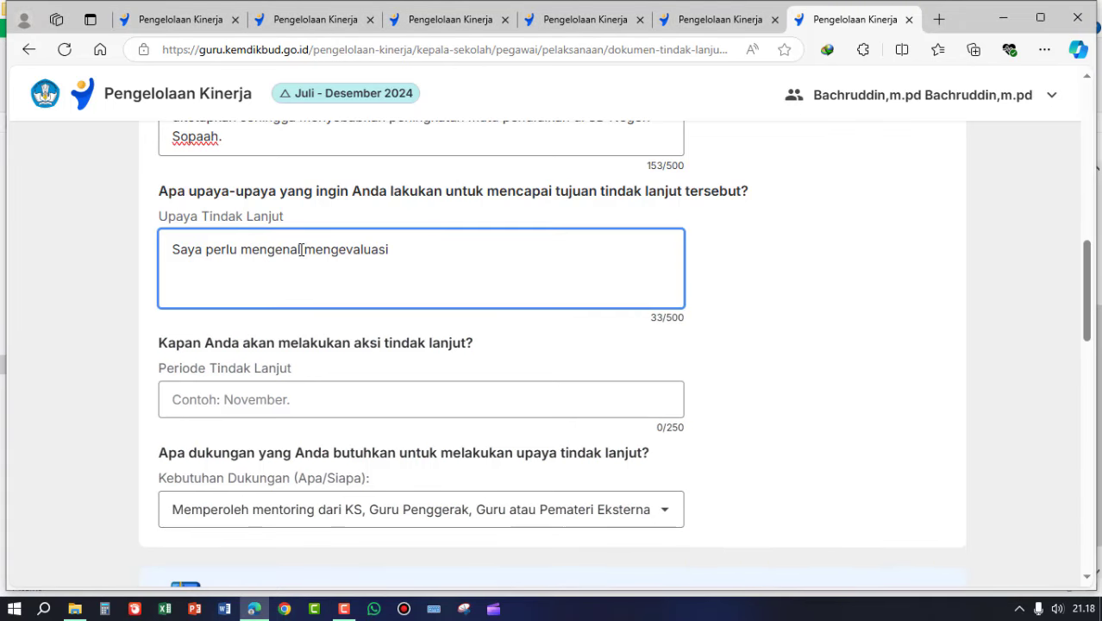
drag(302, 252, 278, 255)
text(awal )
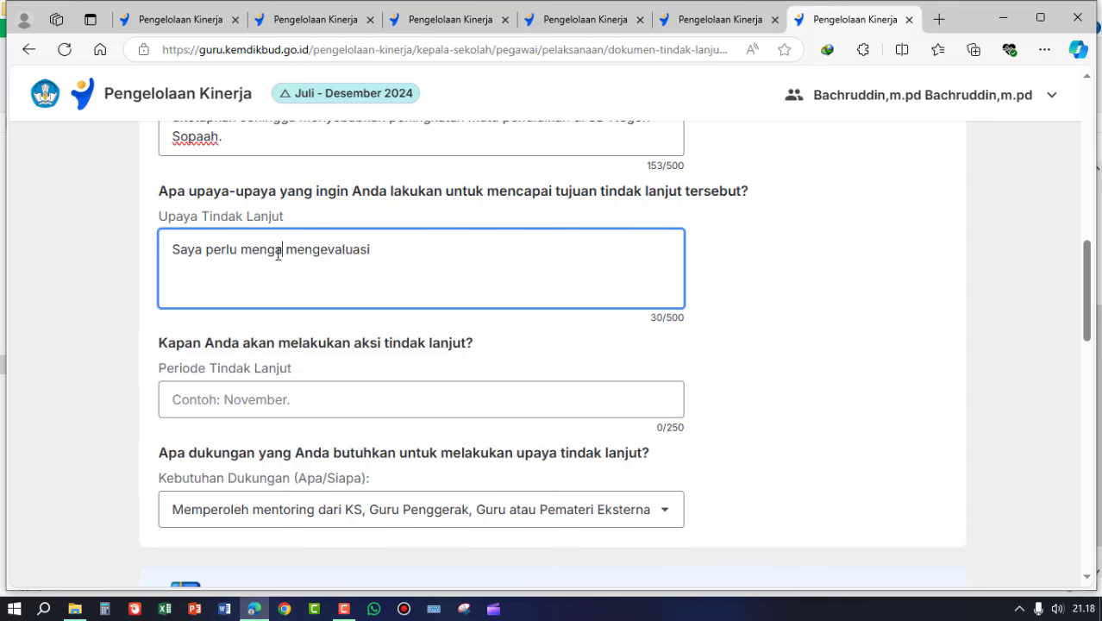
text(da)
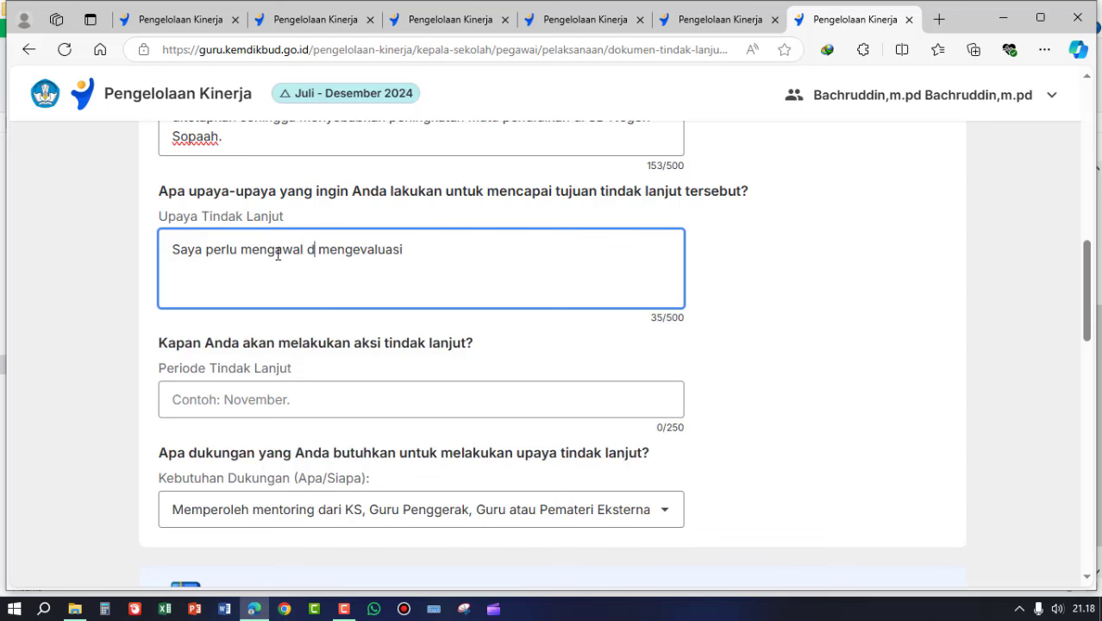
text(n mengevaluasi )
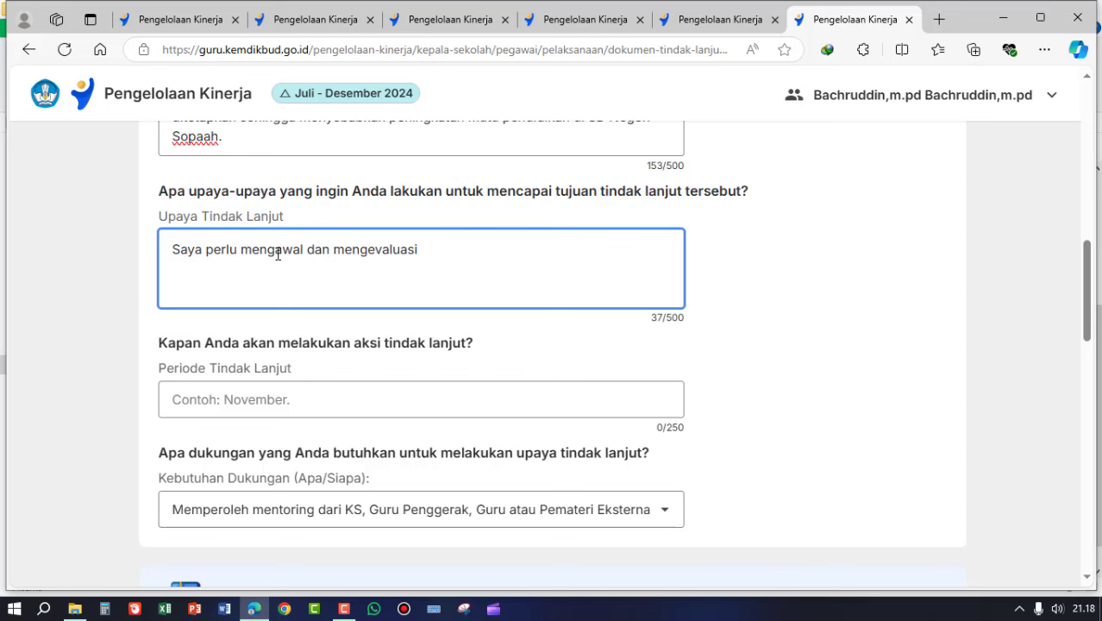
Complete the Upaya Tindak Lanjut answer with "pelaksanaan kegiatan dari semua poin visi-misi sekolah yang telah tersusun agar berjalan lancar dan efektif."
text(pelaksanaan )
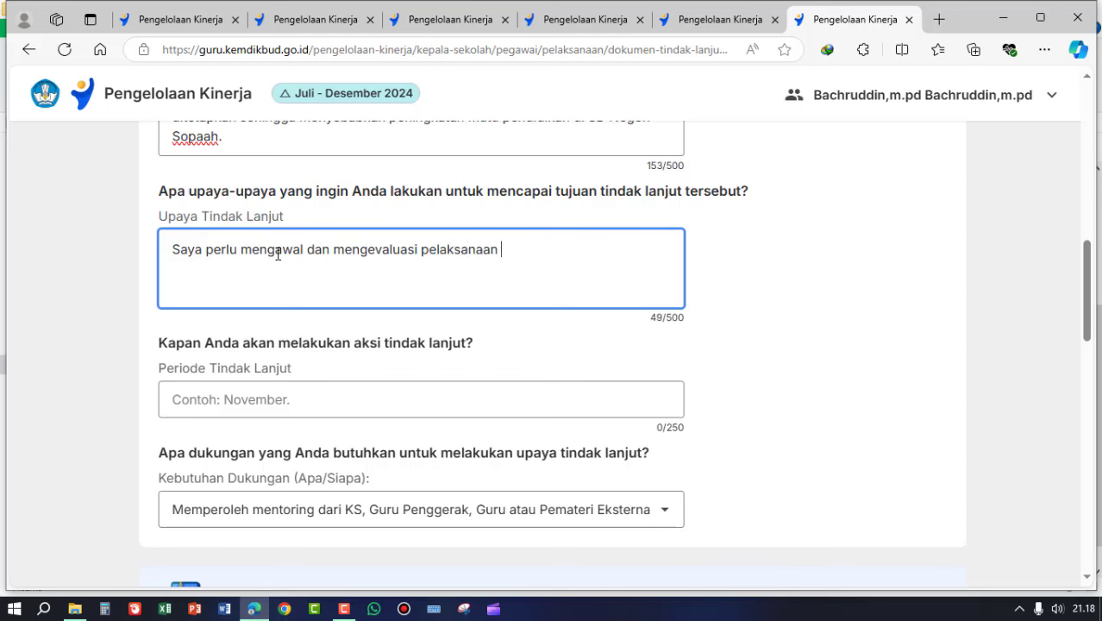
text(kegiatan dari )
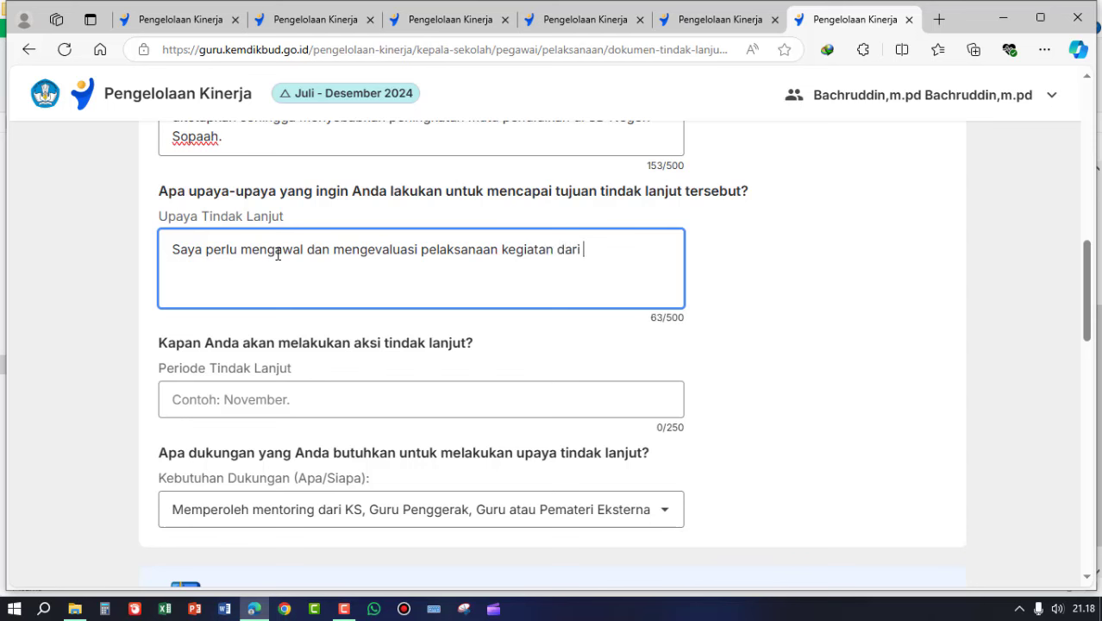
text(semua poin )
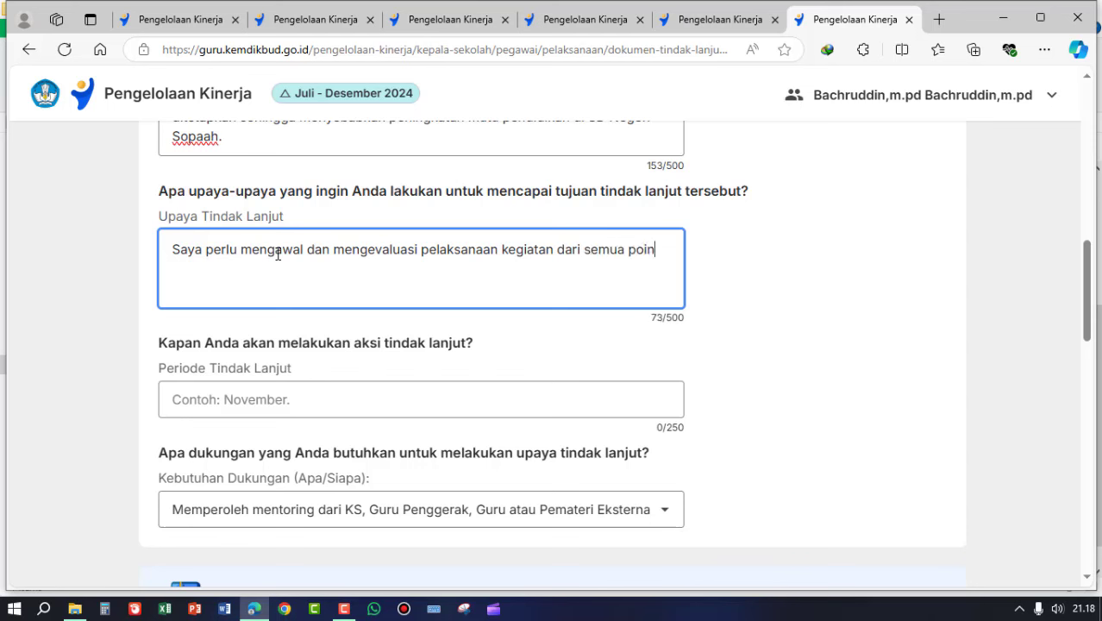
text(visi-misi sekolah )
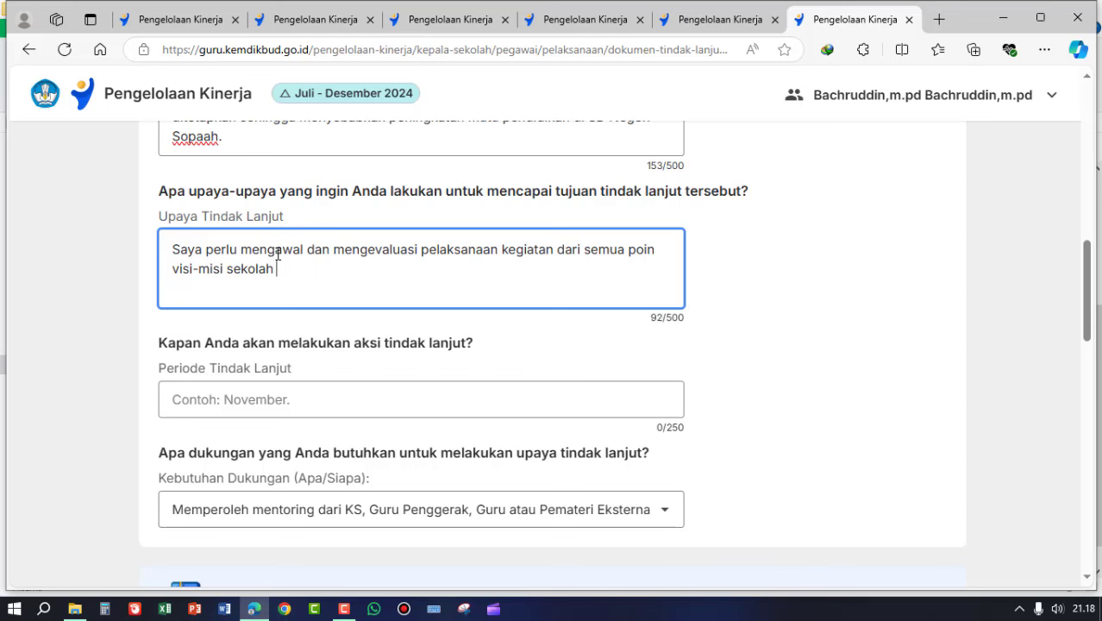
text(yang telah tersusun )
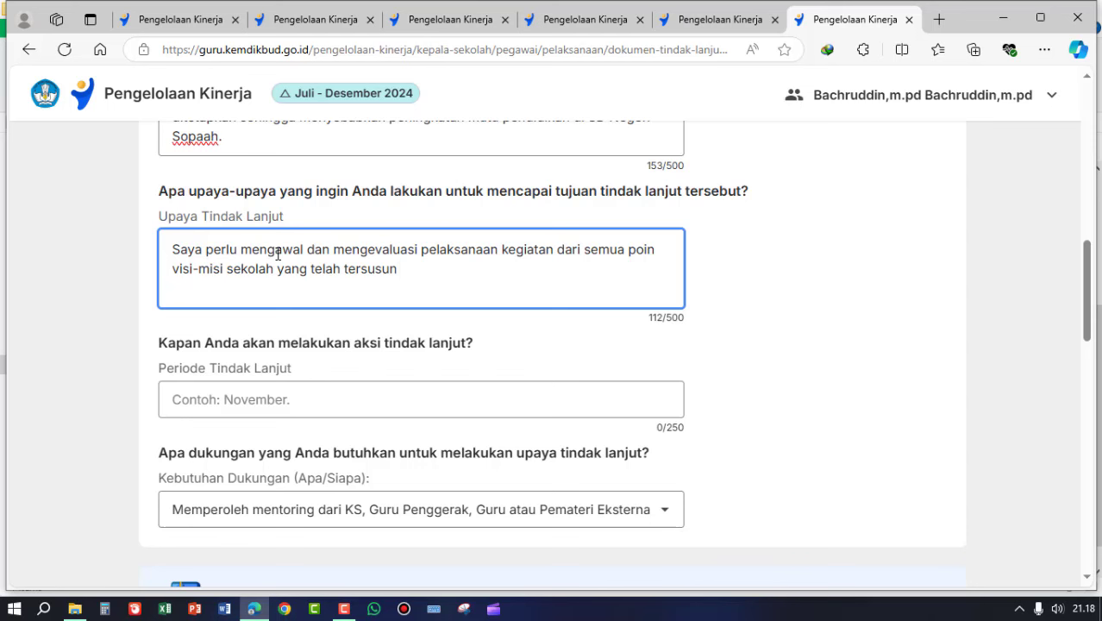
text(agar berjalan lancar )
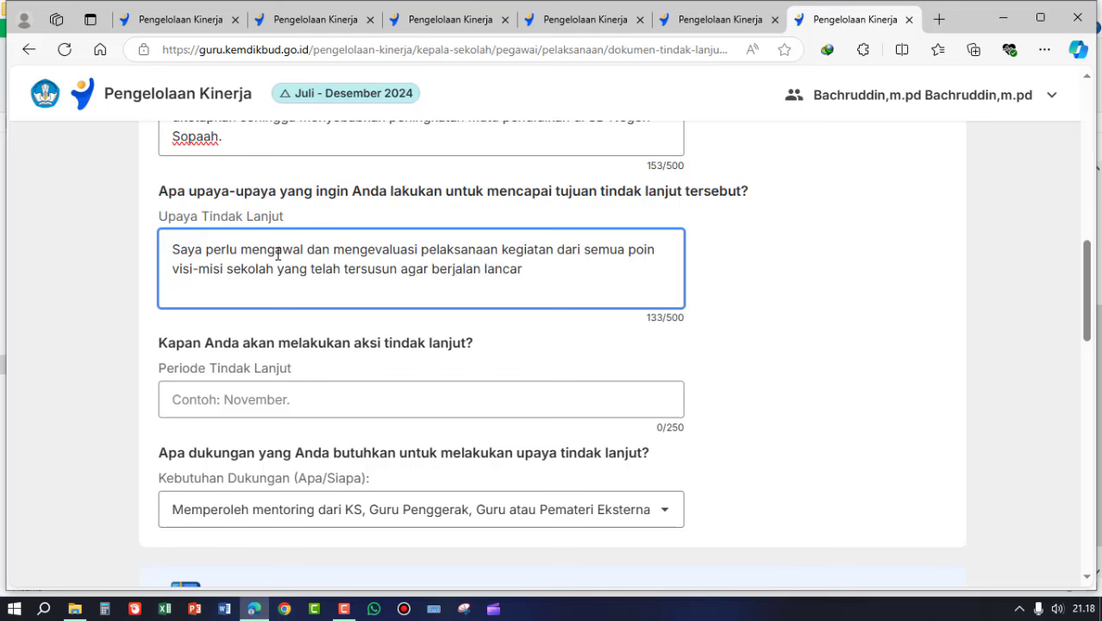
text(dan efektif)
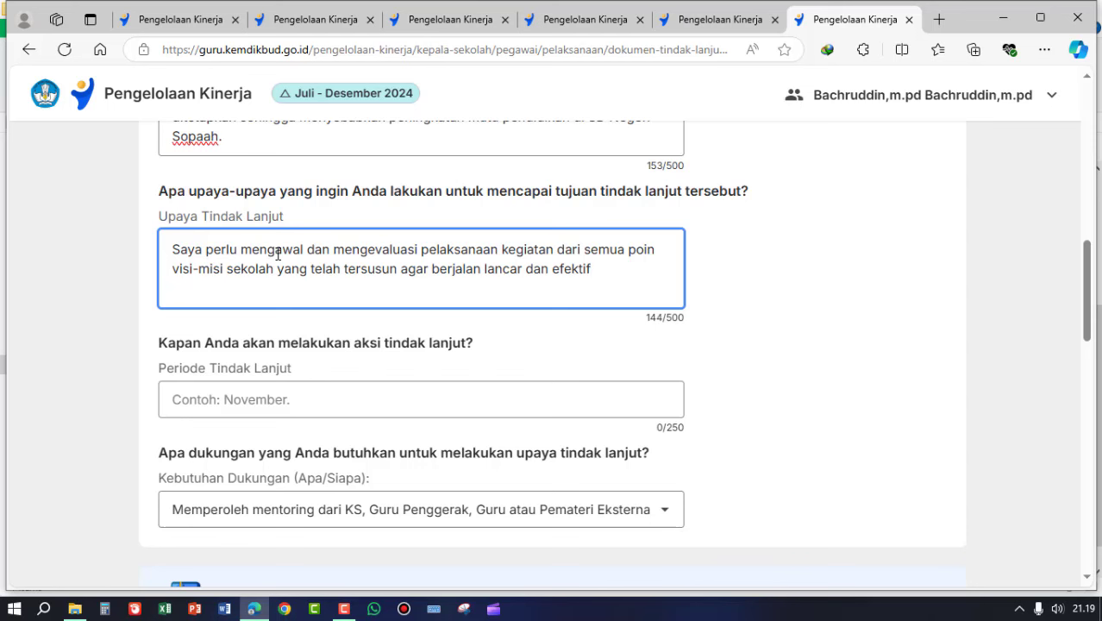
text(.)
Enter "November 2024" as the Periode Tindak Lanjut under Pilihan Belajar
click(335, 401)
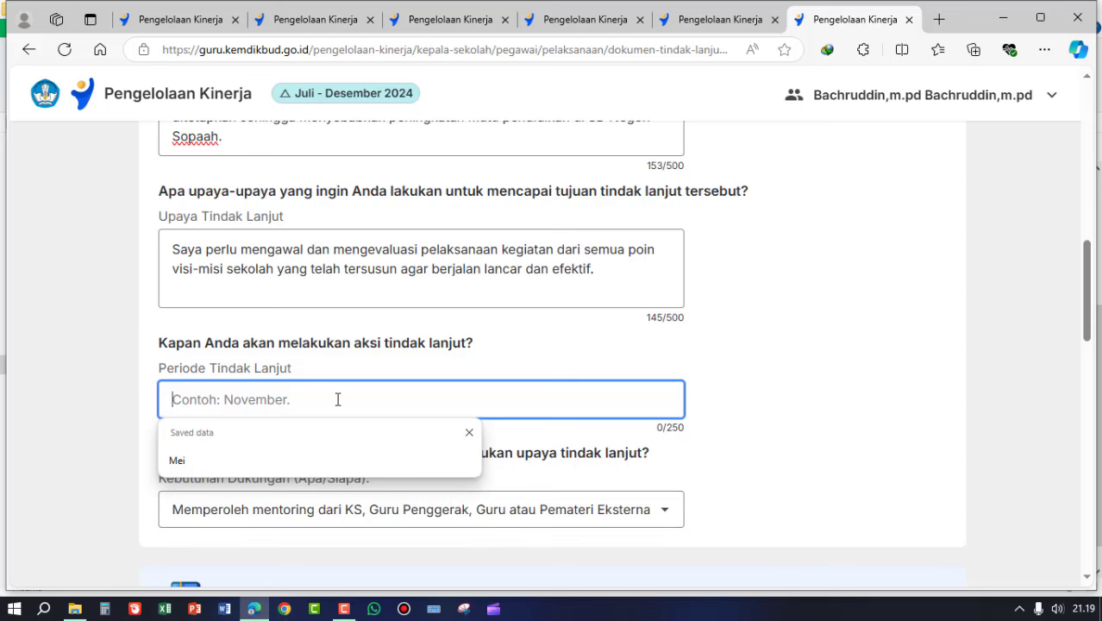
text(No)
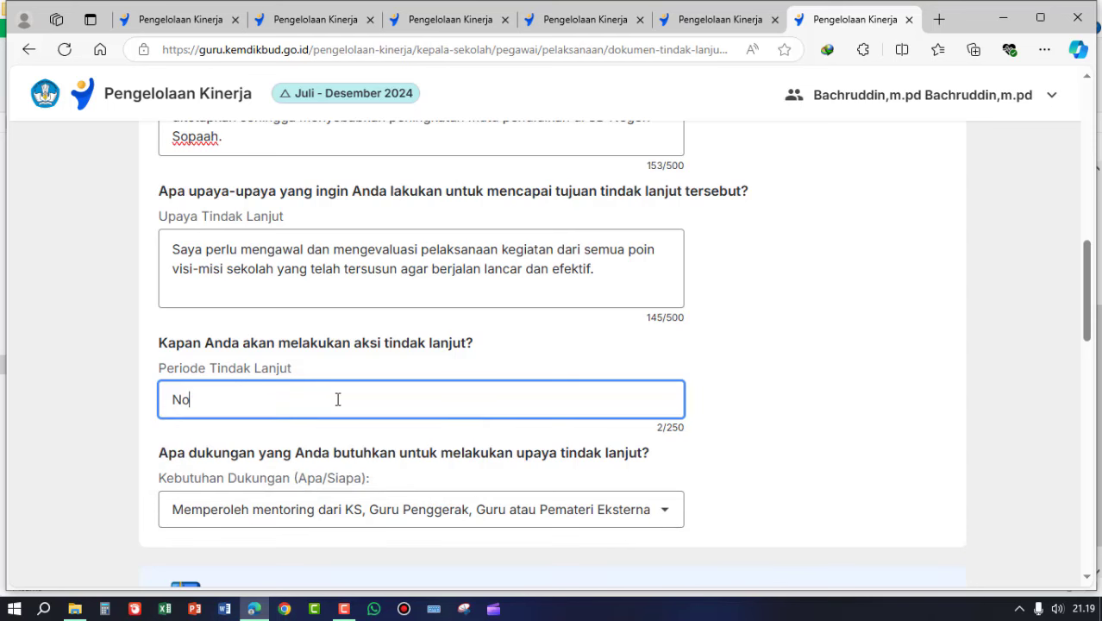
text(vember 2024)
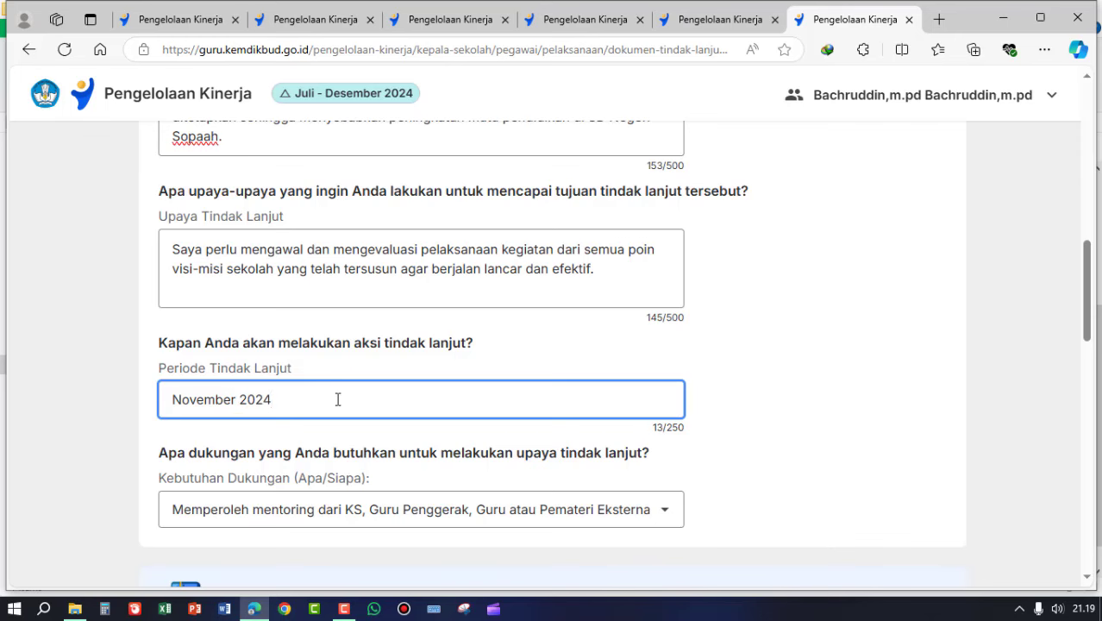
Choose "Memperoleh mentoring dari KS, Guru Penggerak, Guru atau Pemateri Eksternal, atau Manajemen" as the Kebutuhan Dukungan under Pilihan Belajar
scroll(402, 462, down, 2)
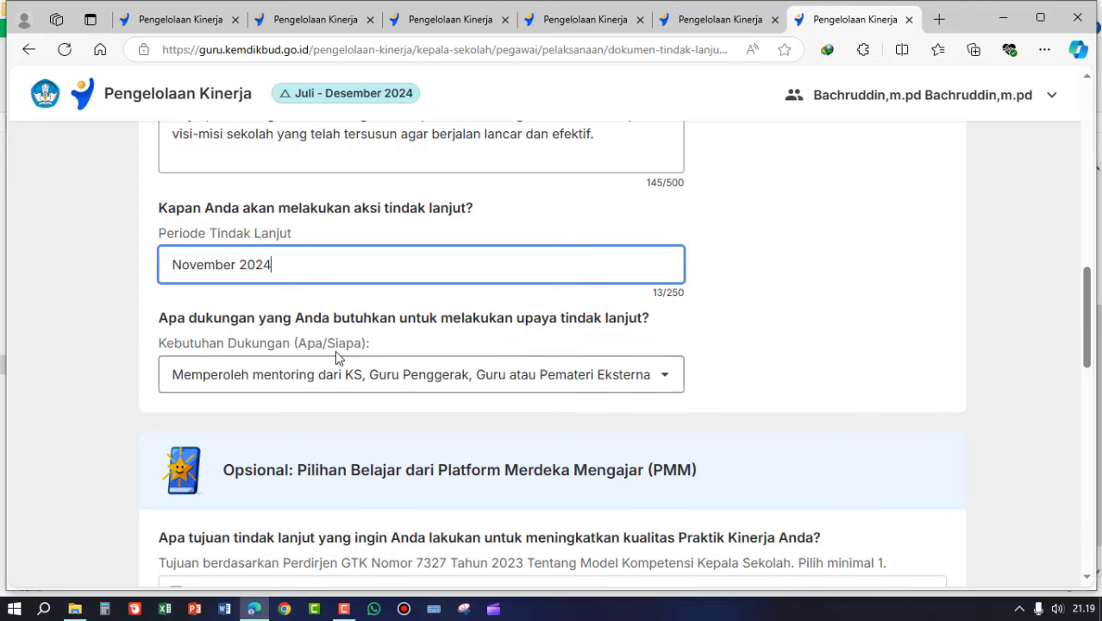
click(666, 376)
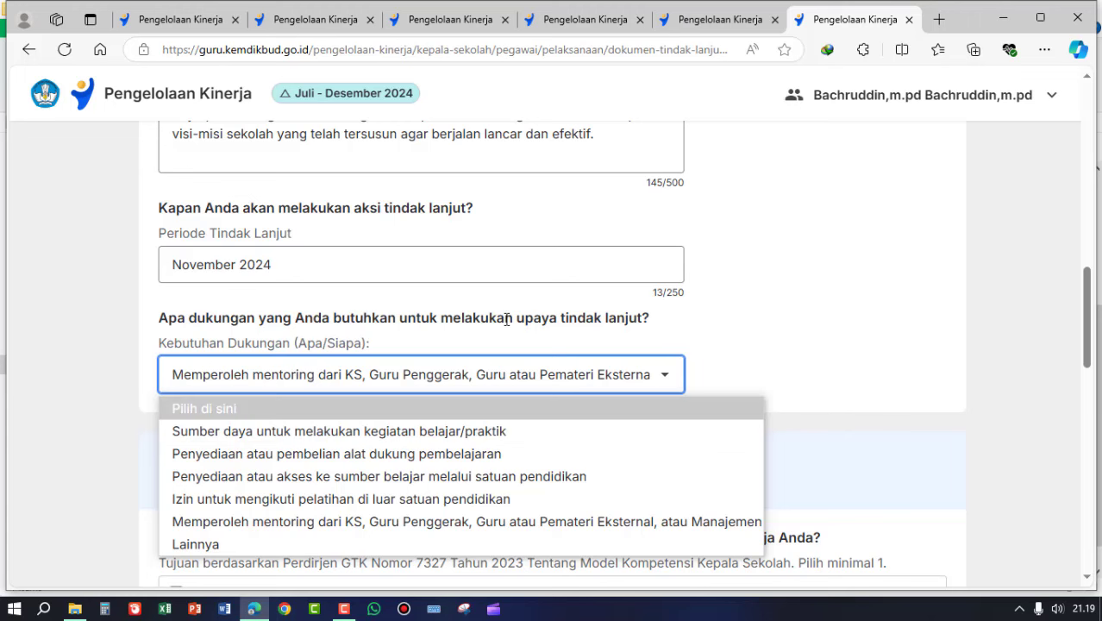
scroll(554, 325, up, 1)
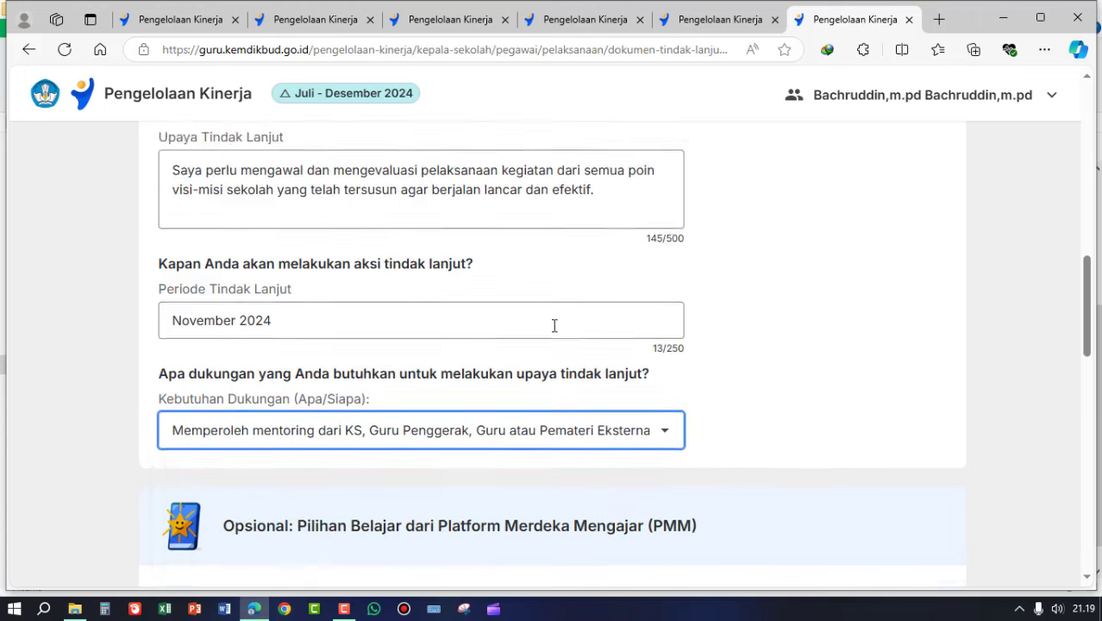
scroll(553, 325, up, 15)
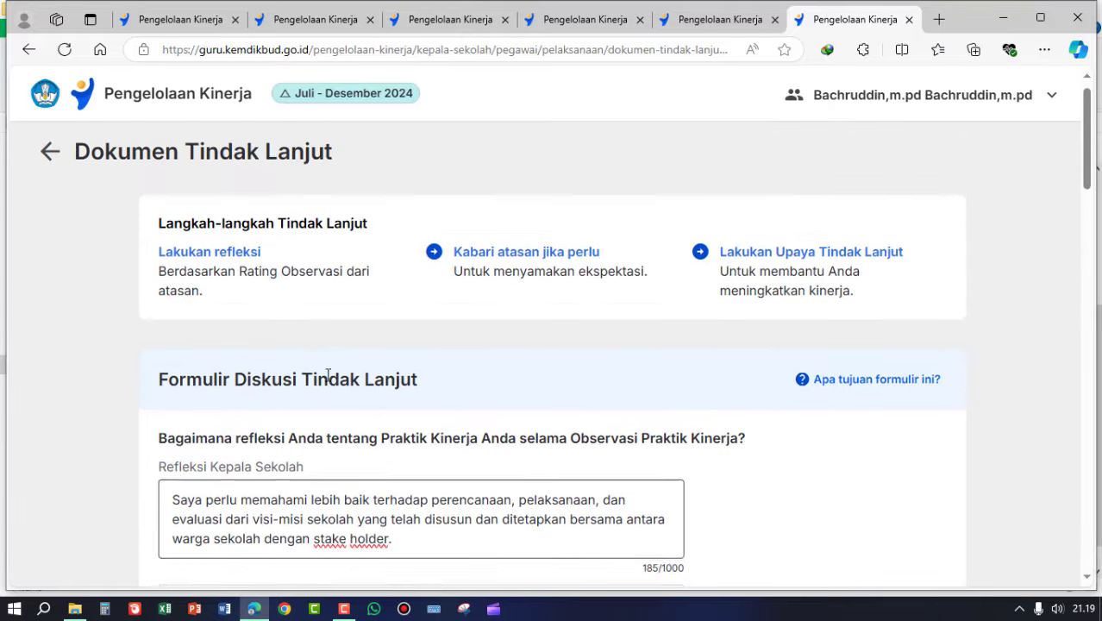
scroll(332, 379, down, 15)
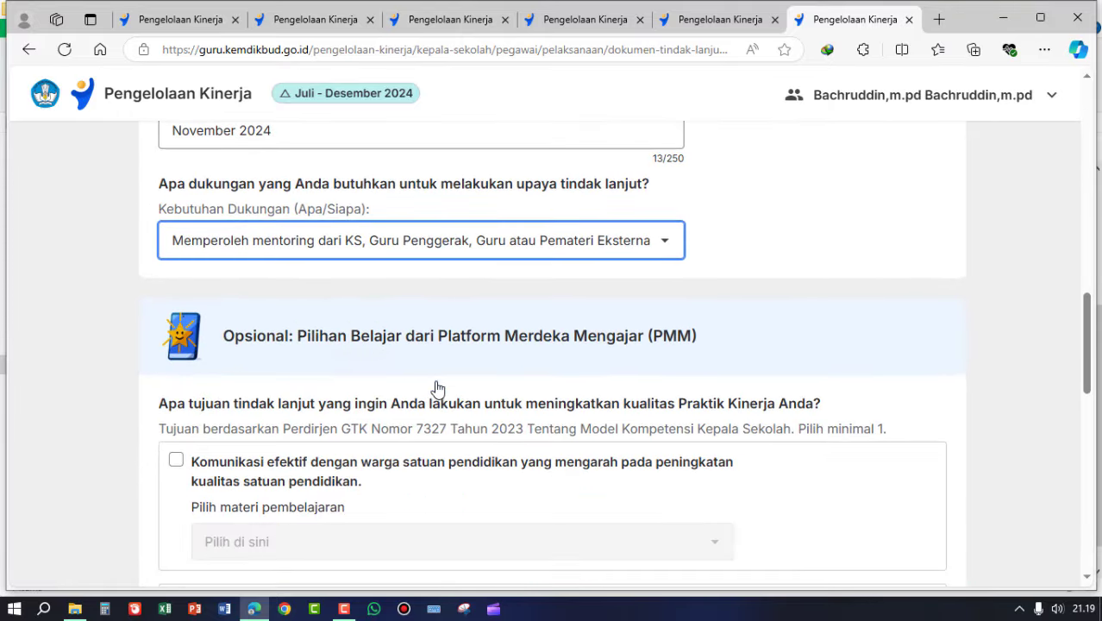
click(664, 245)
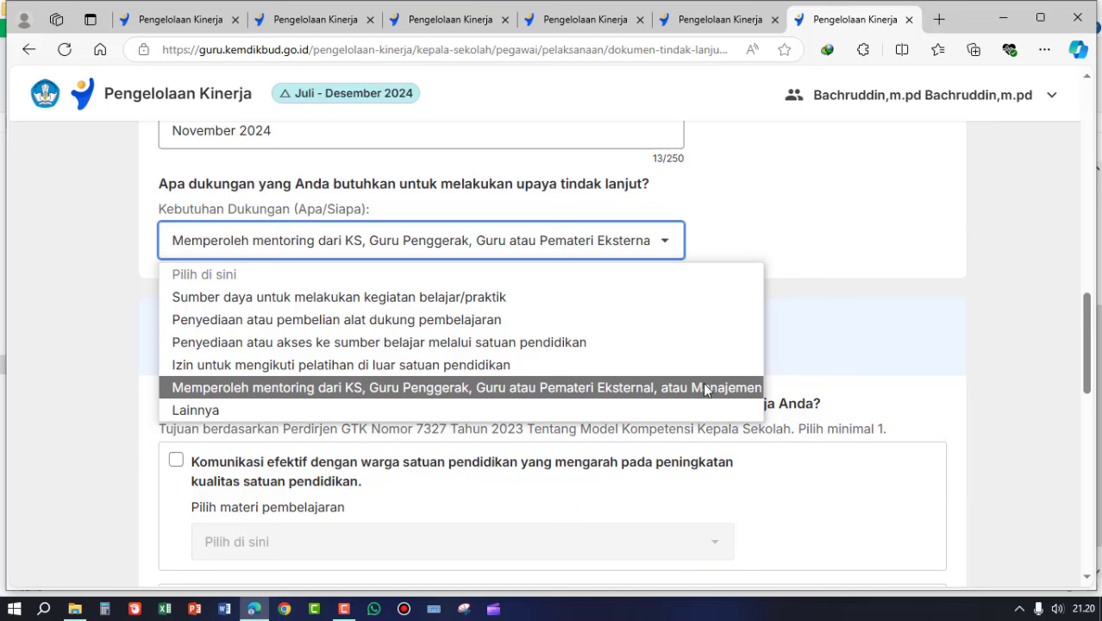
click(484, 389)
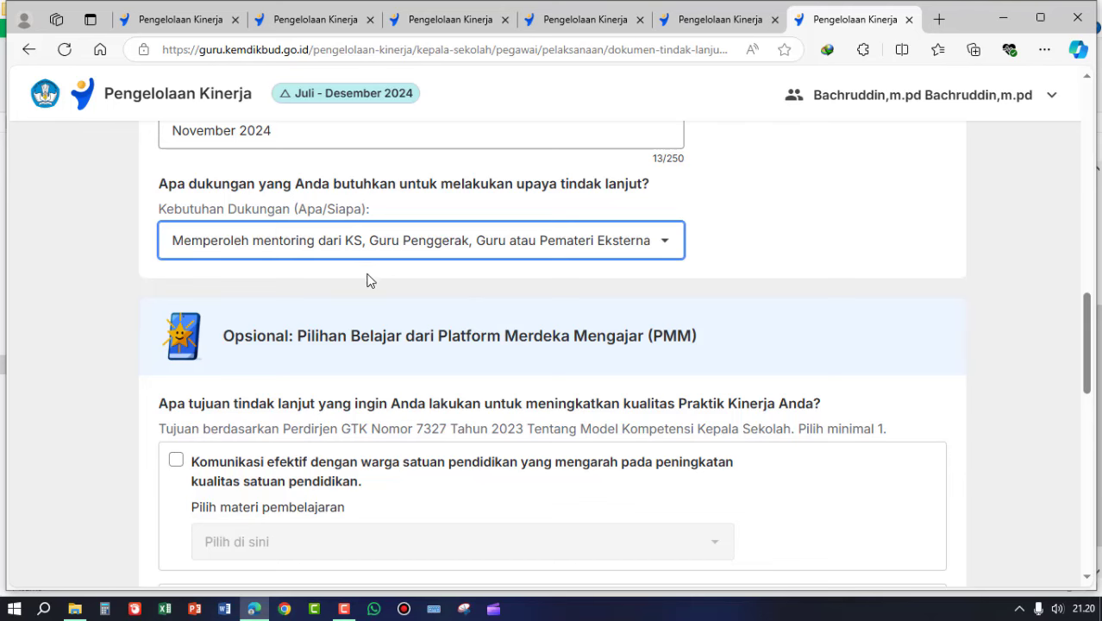
Review the five optional PMM follow-up goals, their period and support questions, and the Refleksi Kepala Sekolah answer in the form
scroll(380, 285, down, 2)
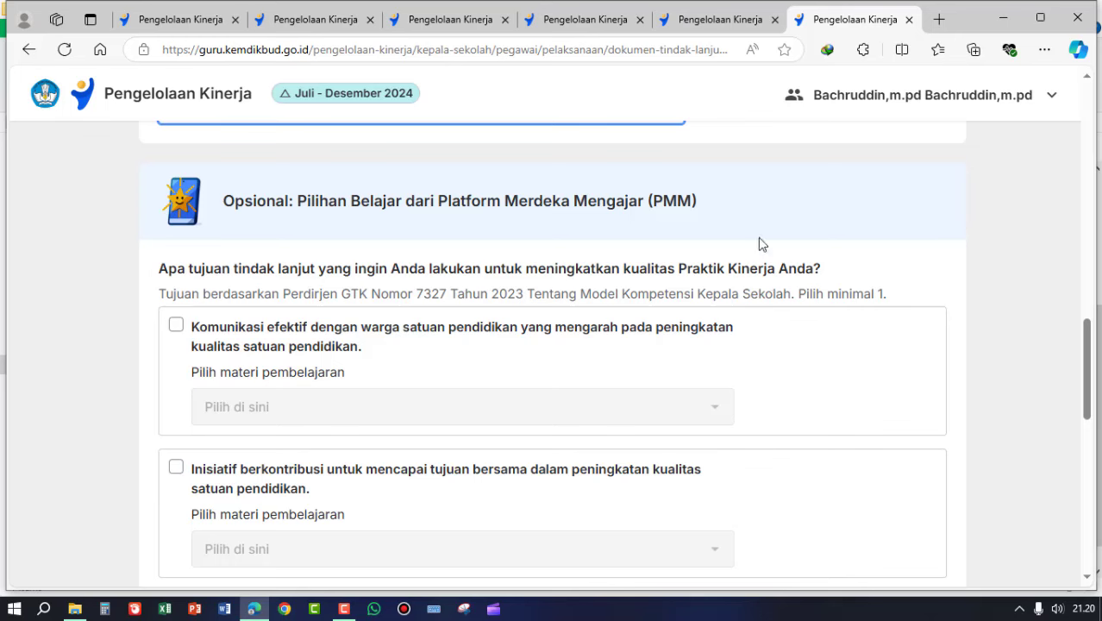
scroll(394, 309, down, 7)
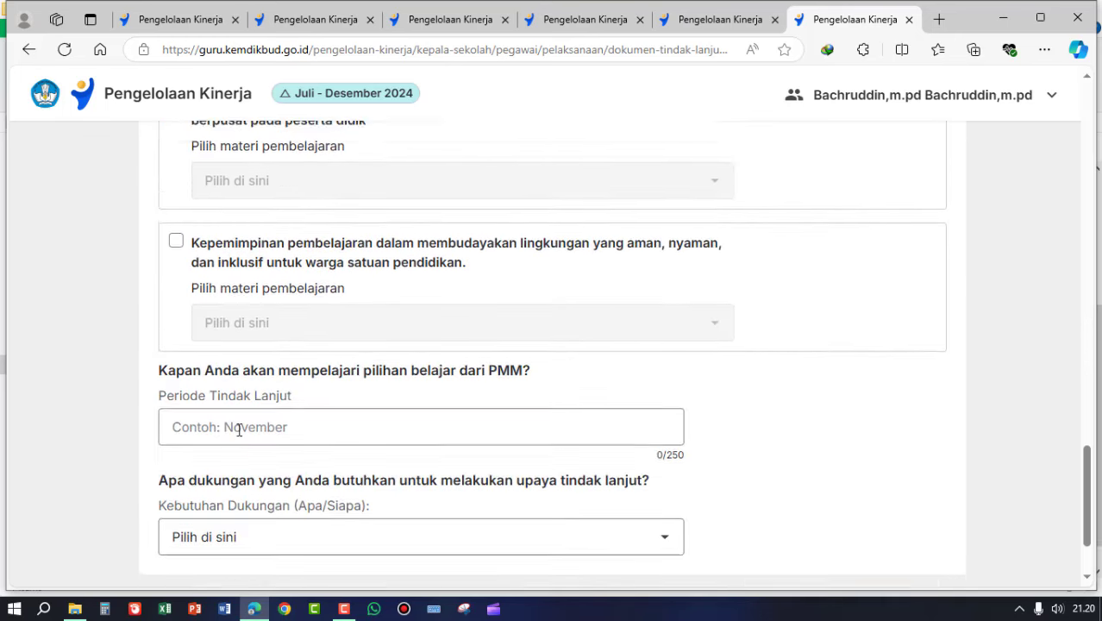
scroll(240, 423, up, 7)
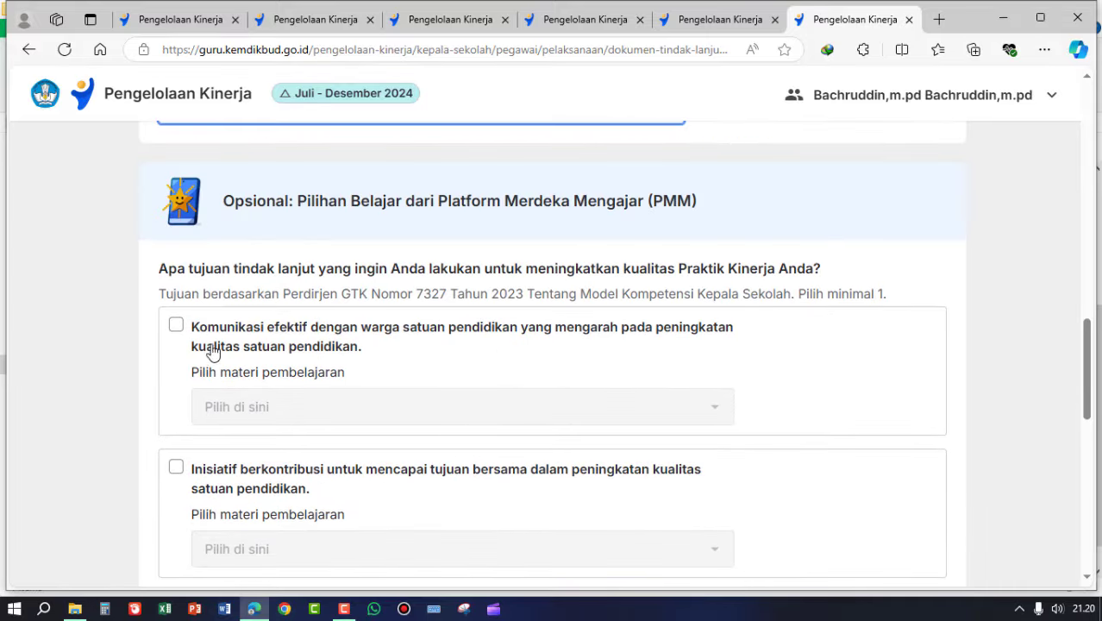
scroll(178, 345, down, 2)
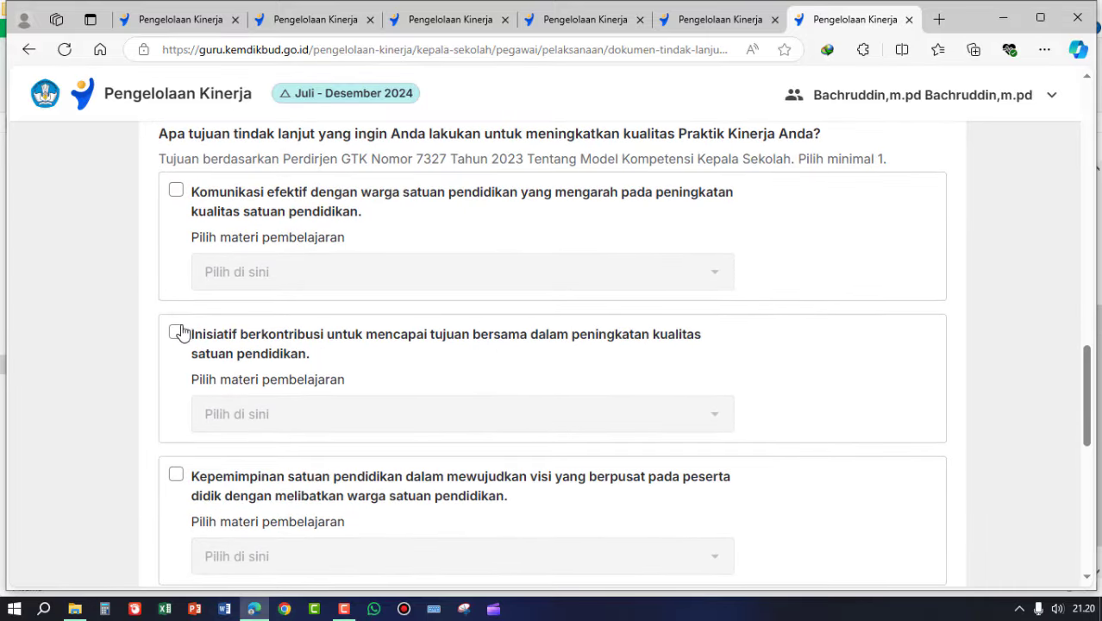
scroll(635, 224, up, 2)
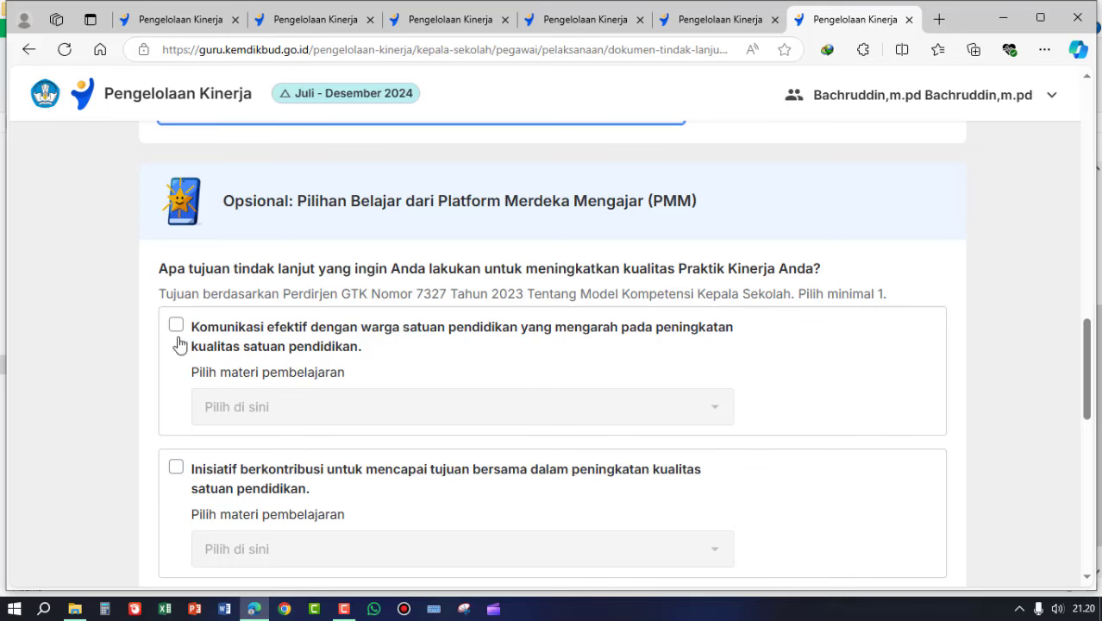
scroll(188, 443, down, 2)
scroll(190, 462, down, 5)
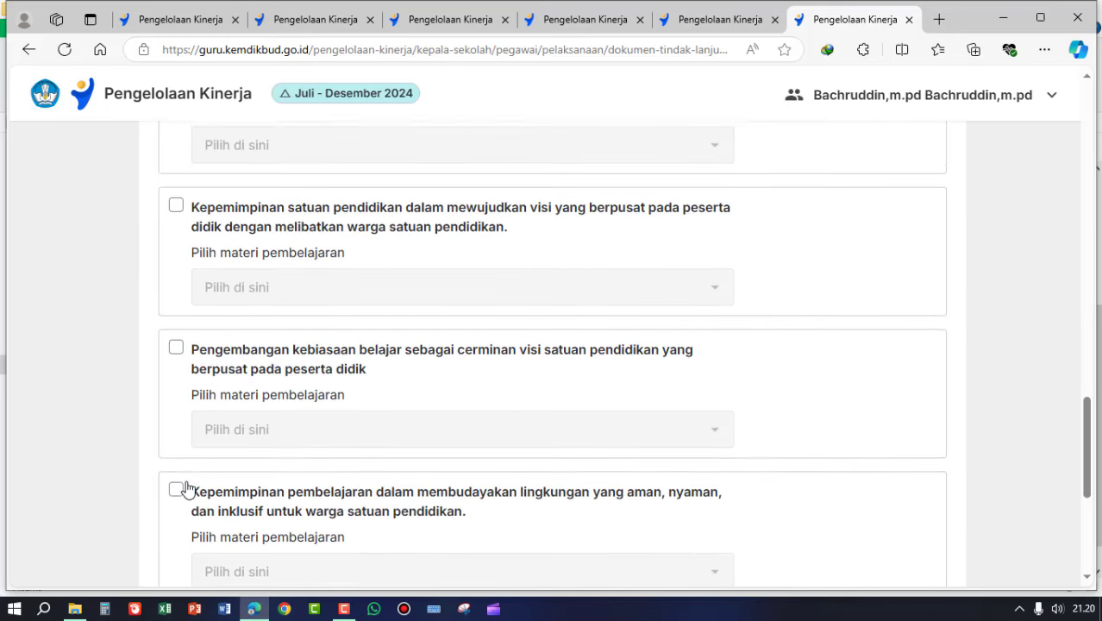
scroll(187, 482, up, 5)
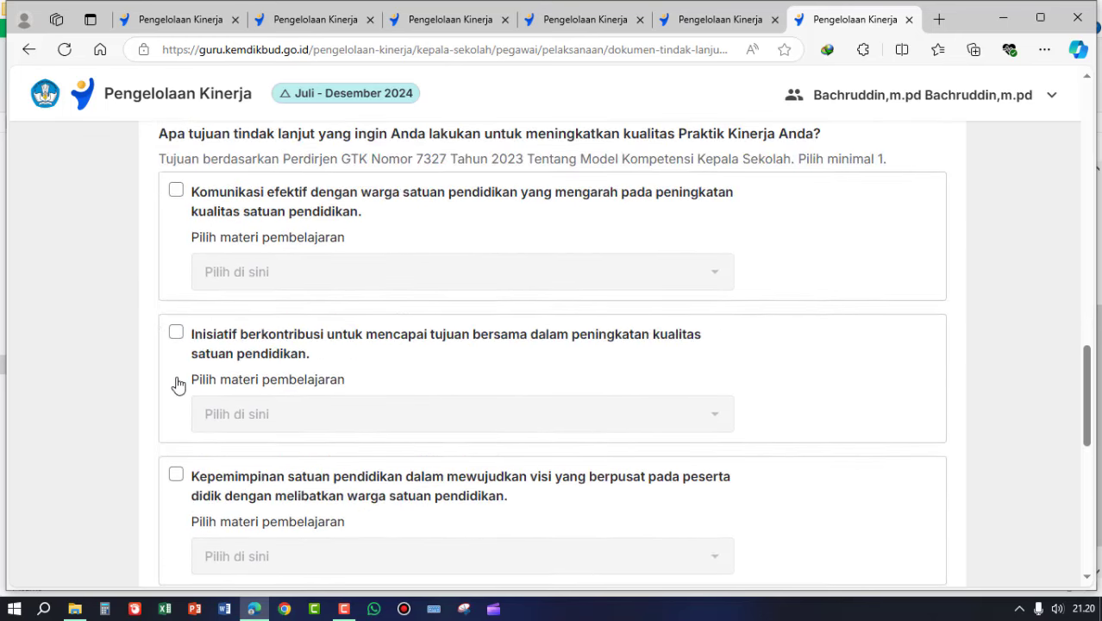
scroll(177, 393, down, 5)
scroll(186, 414, up, 5)
scroll(462, 353, up, 1)
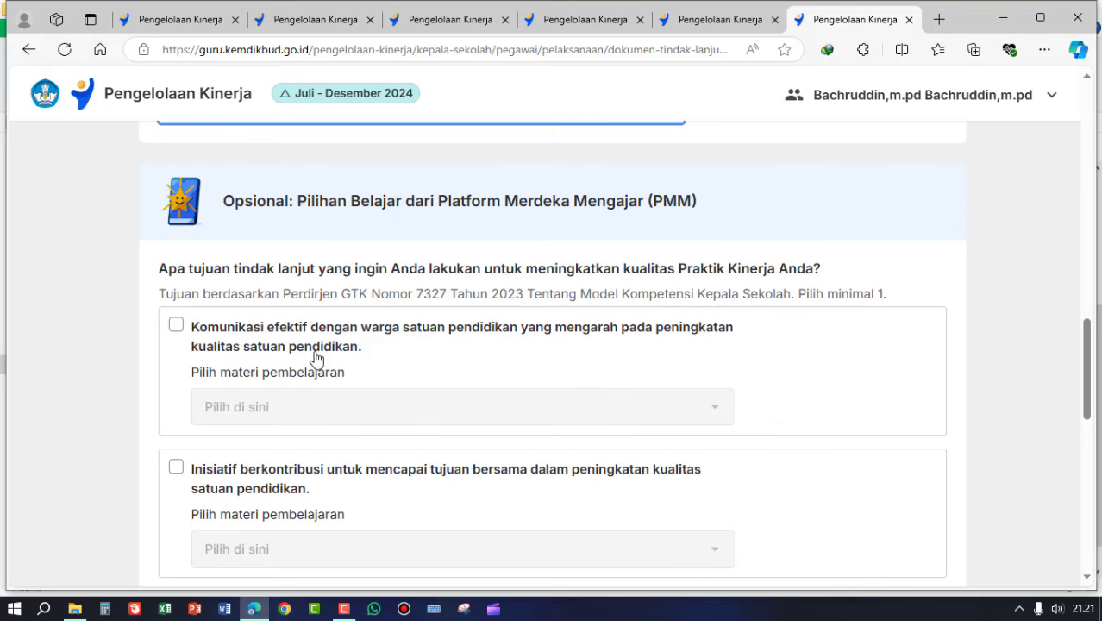
scroll(314, 357, down, 2)
scroll(312, 354, up, 2)
scroll(343, 260, up, 4)
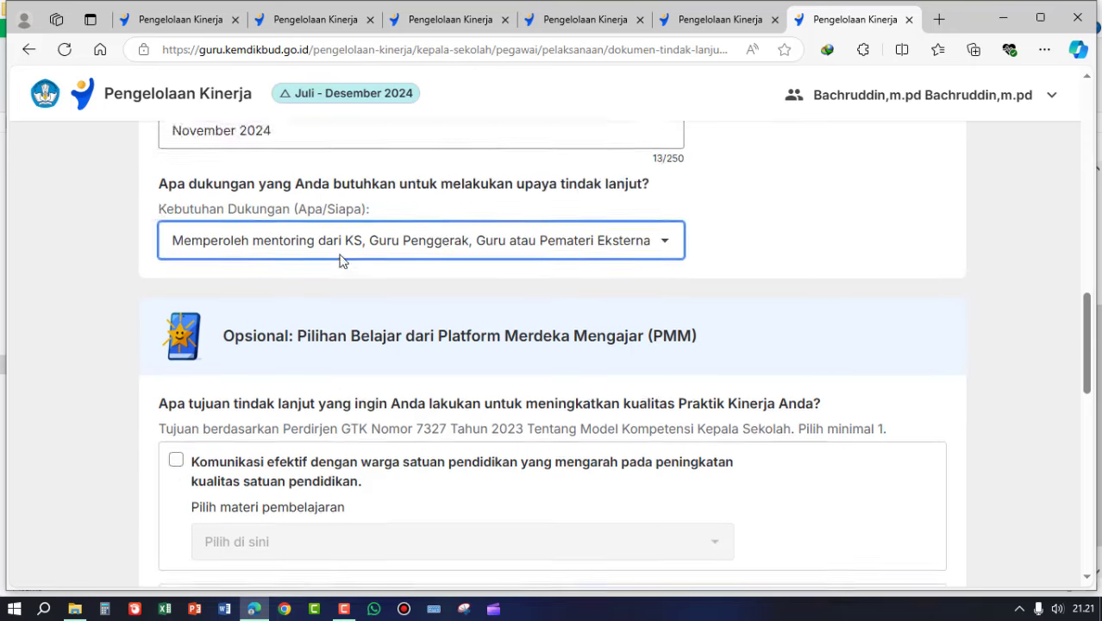
scroll(344, 260, up, 12)
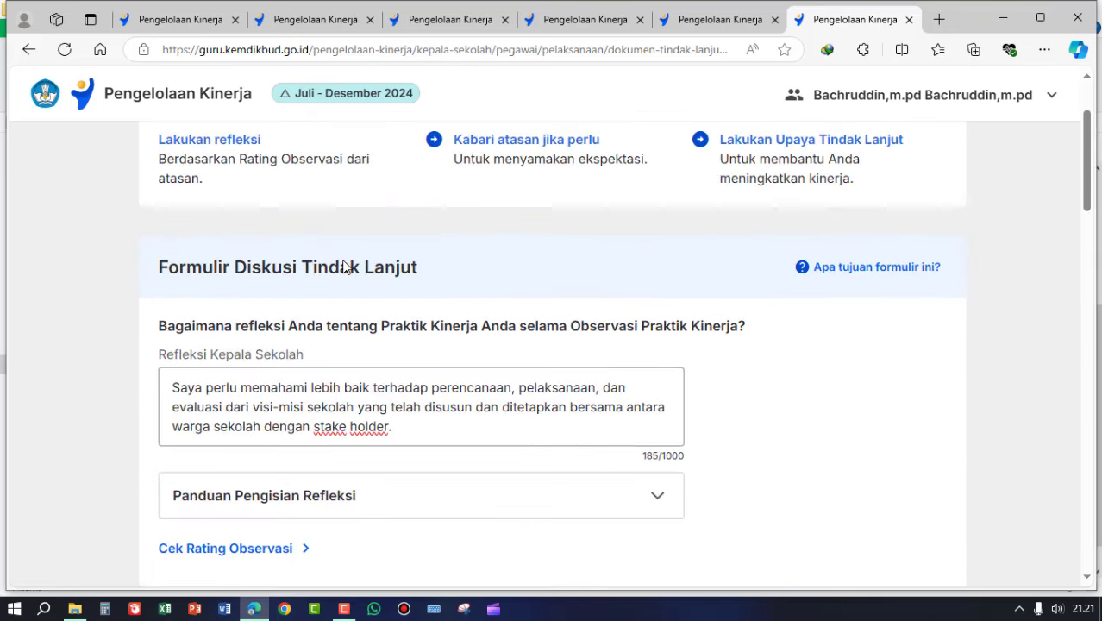
scroll(343, 261, down, 15)
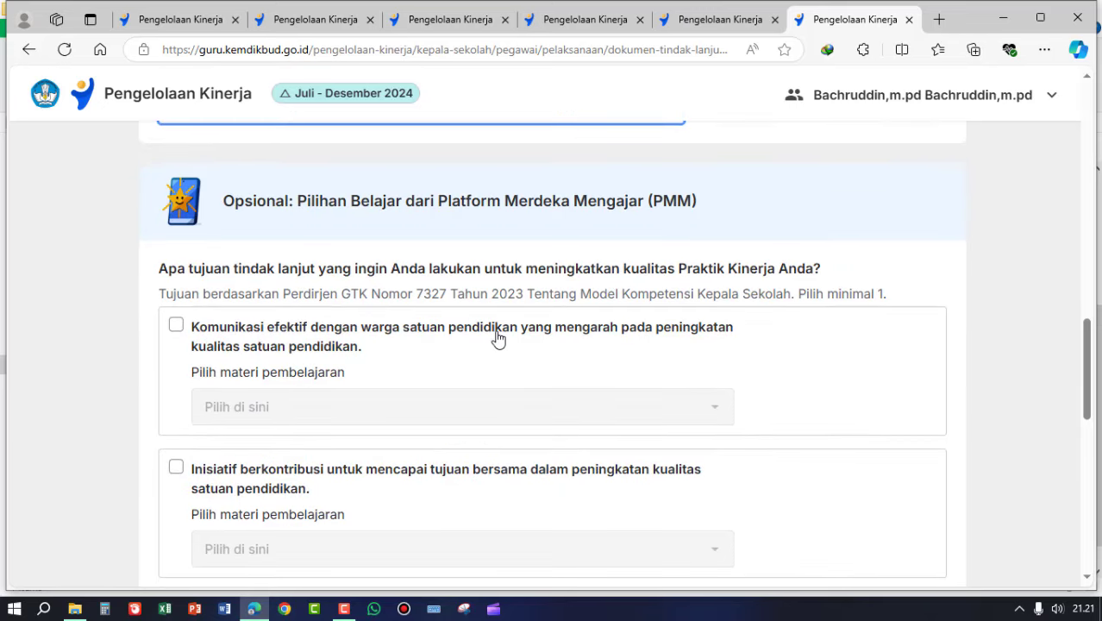
Select the "Komunikasi efektif dengan warga satuan pendidikan" goal with the material "Menyesuaikan Visi, Misi, dan Tujuan Satuan Pendidikan di Tahap Siap"
click(176, 326)
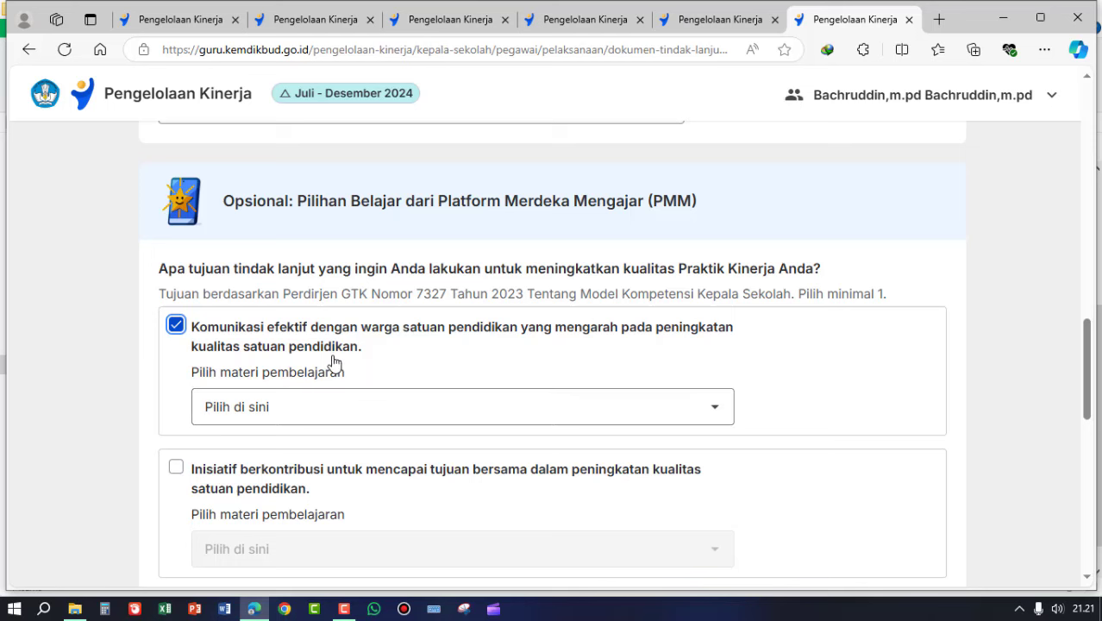
click(716, 411)
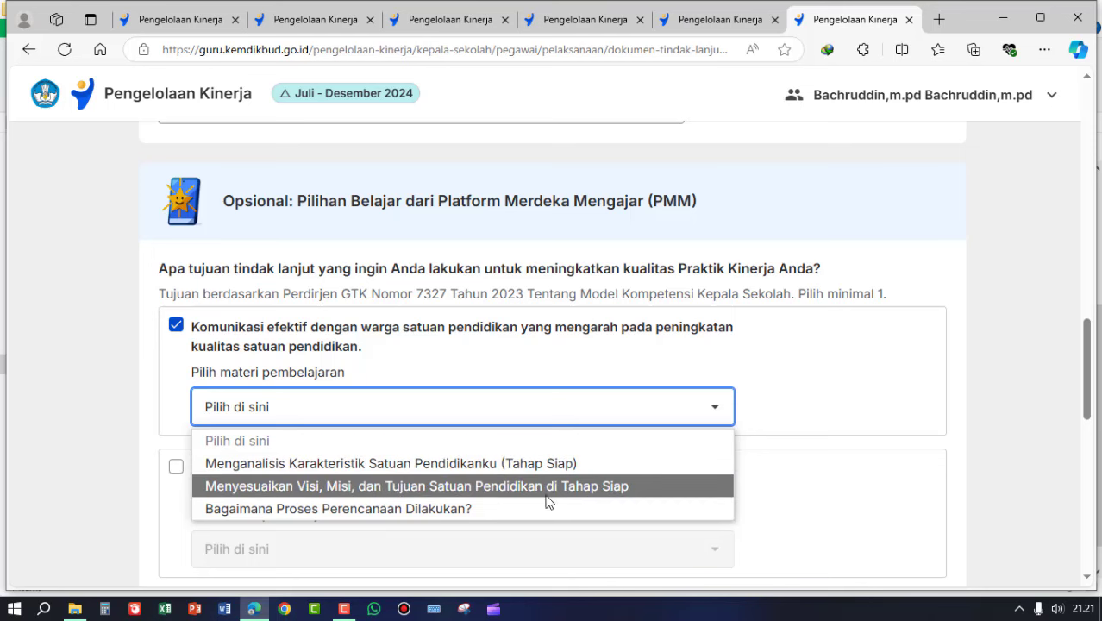
click(603, 485)
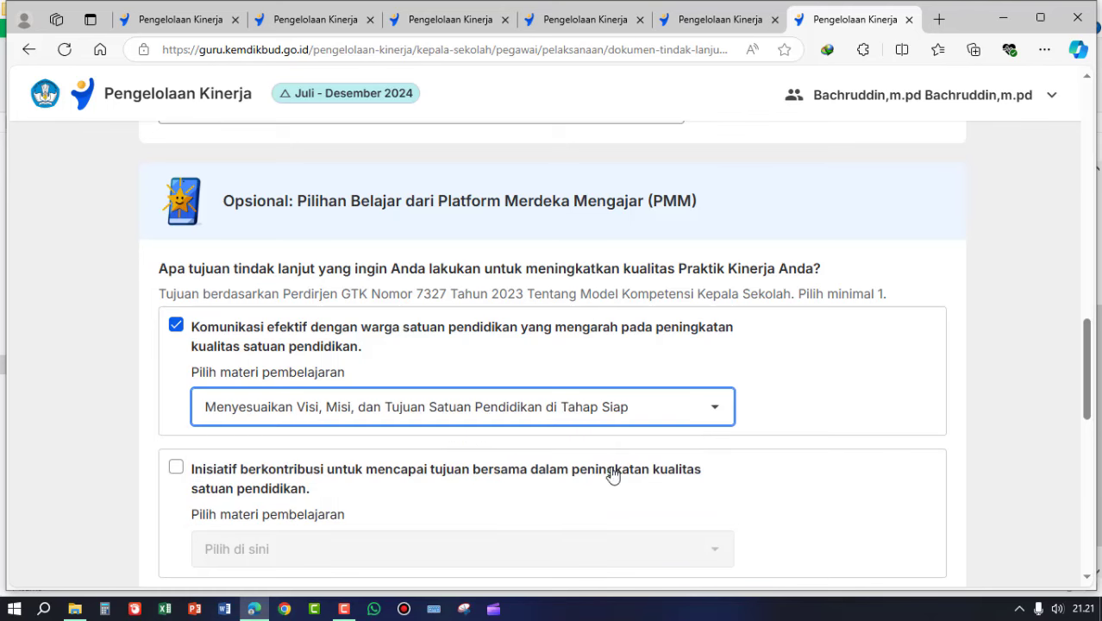
Select the "Inisiatif berkontribusi untuk mencapai tujuan bersama" goal with the material "Komunitas Belajar: Setiap Hari Belajar, Setiap Hari Terinspirasi"
scroll(664, 411, down, 3)
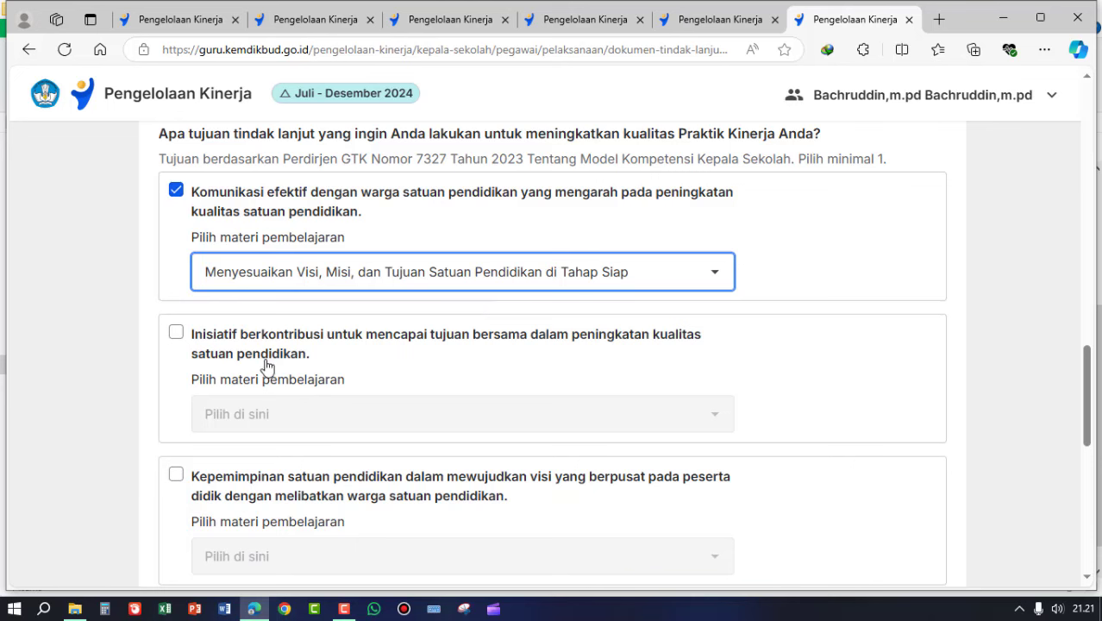
click(176, 337)
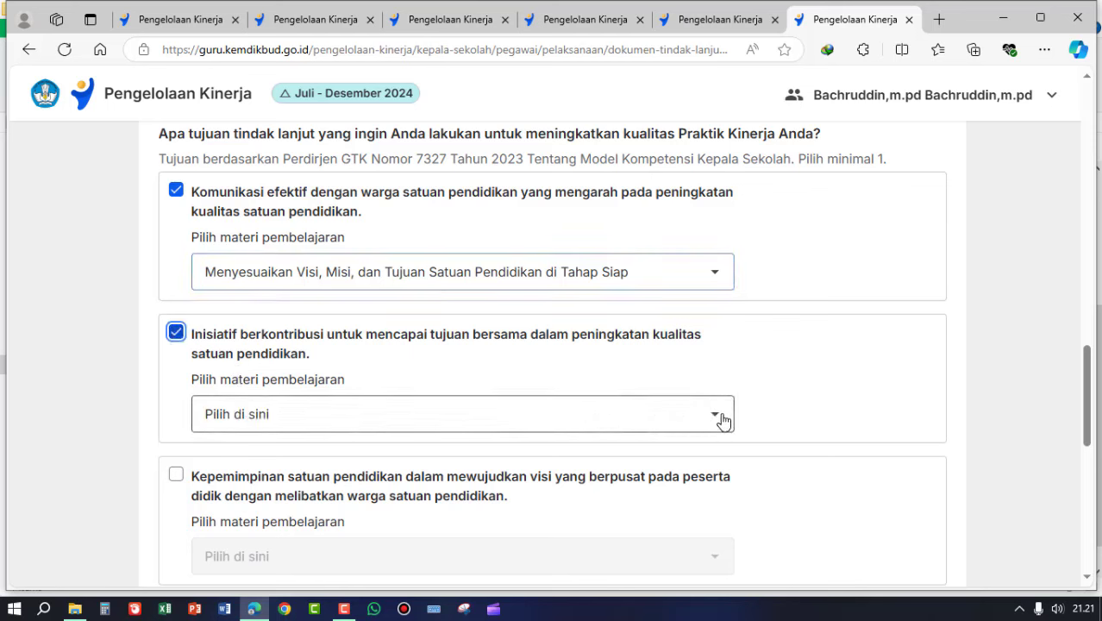
click(715, 417)
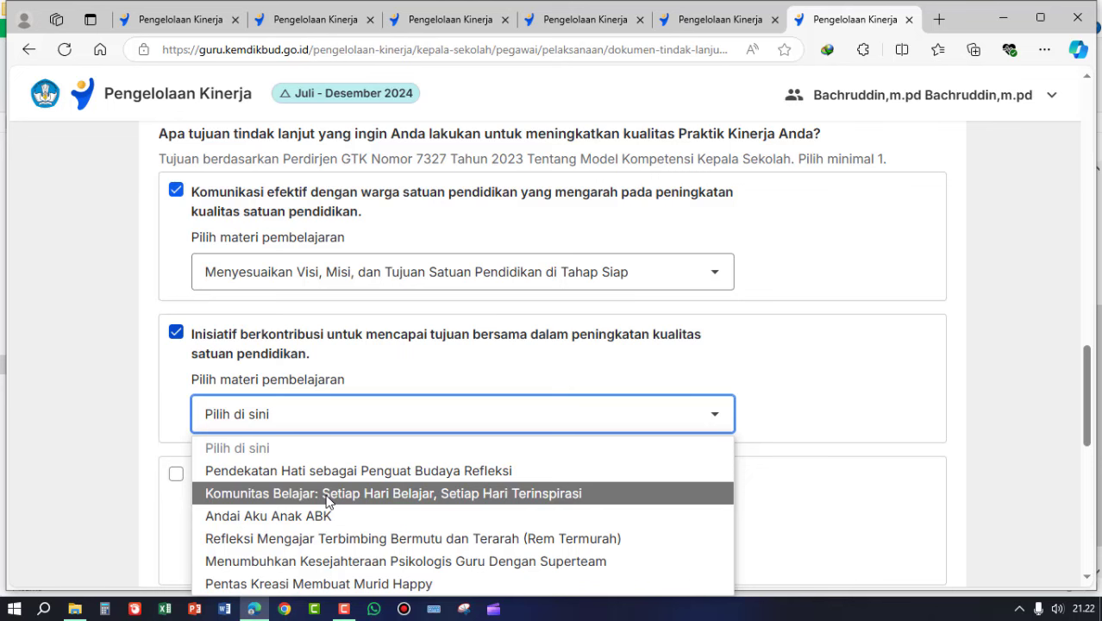
click(328, 502)
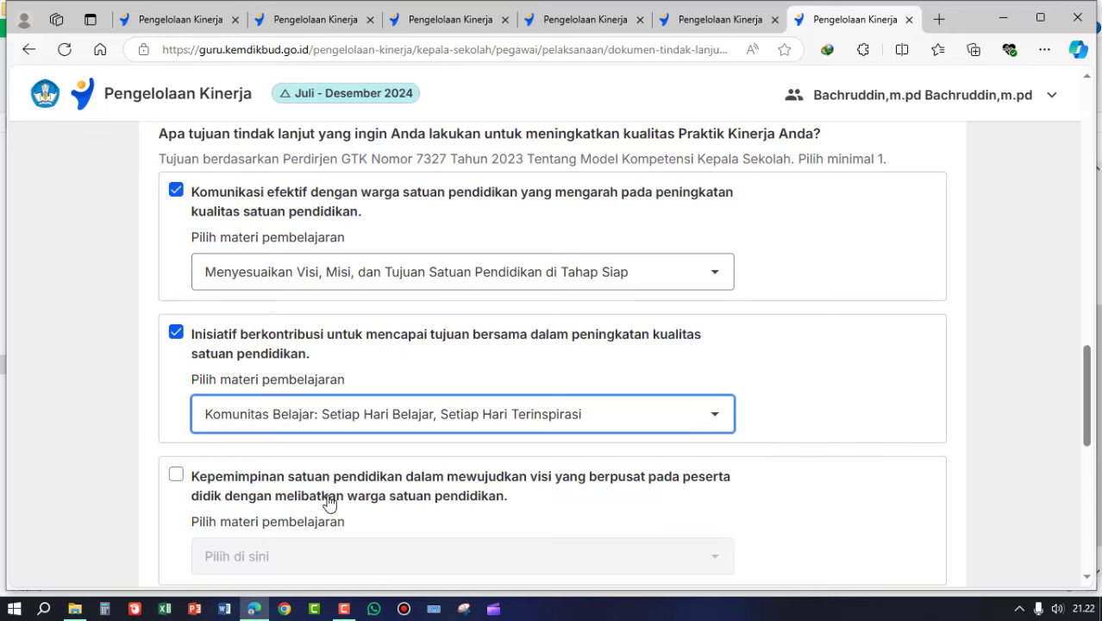
Select the "Kepemimpinan satuan pendidikan dalam mewujudkan visi" goal with the material "Komitmen untuk Layanan Pendidikan Berkualitas"
scroll(431, 438, down, 1)
scroll(432, 435, up, 1)
scroll(427, 421, down, 2)
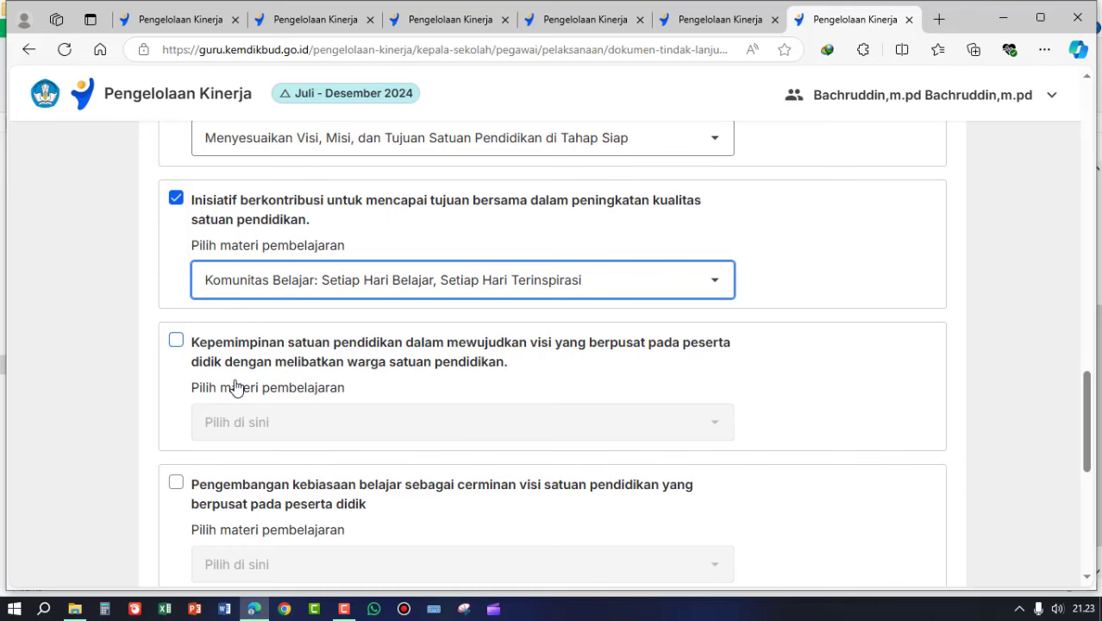
scroll(238, 389, up, 2)
scroll(241, 388, down, 2)
click(177, 343)
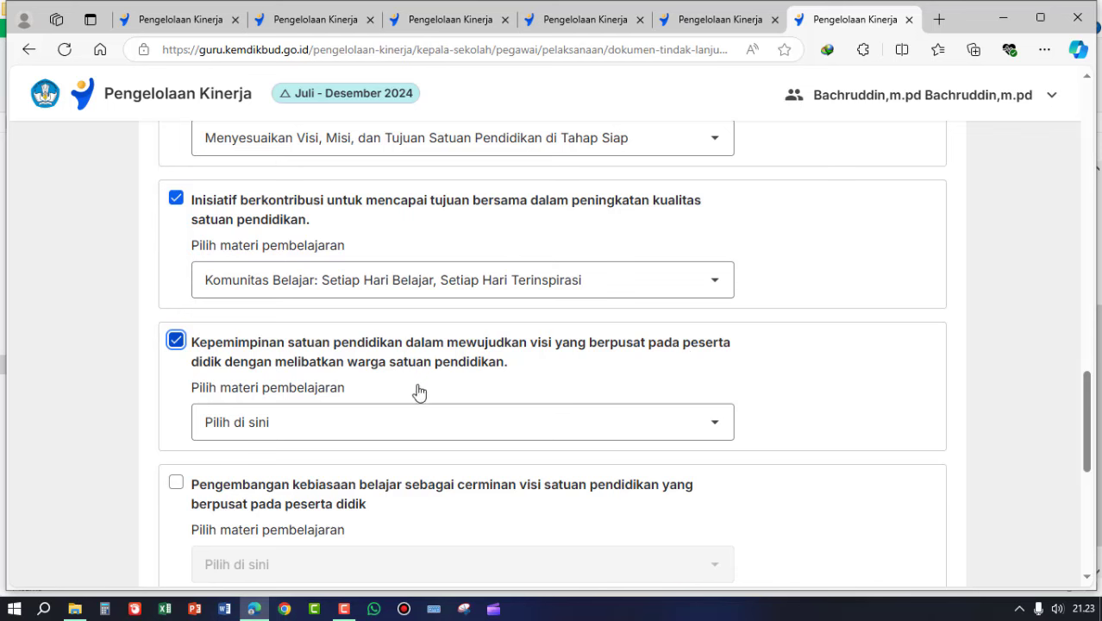
click(715, 423)
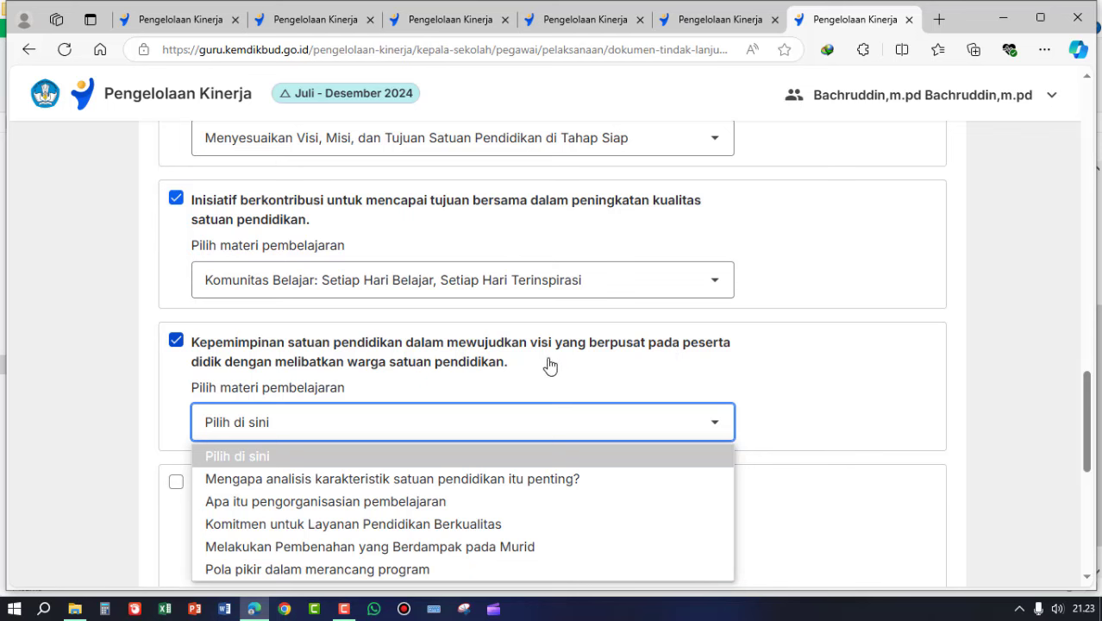
click(428, 529)
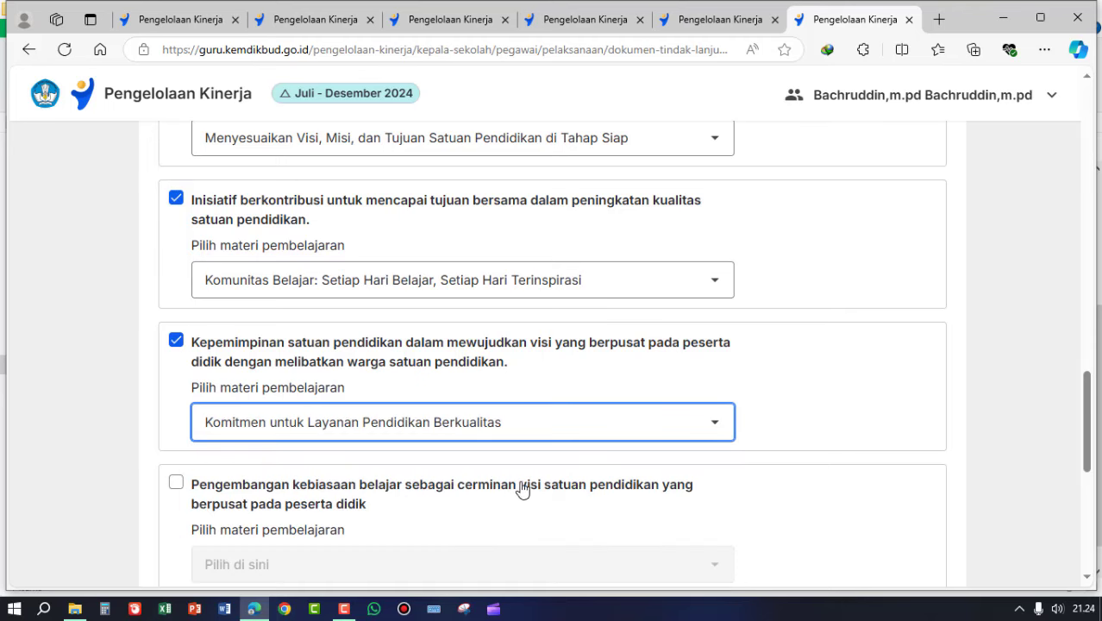
Select the "Pengembangan kebiasaan belajar sebagai cerminan visi satuan pendidikan" goal with the material "Membuat tujuan pendidikan secara sistematis"
scroll(538, 472, down, 2)
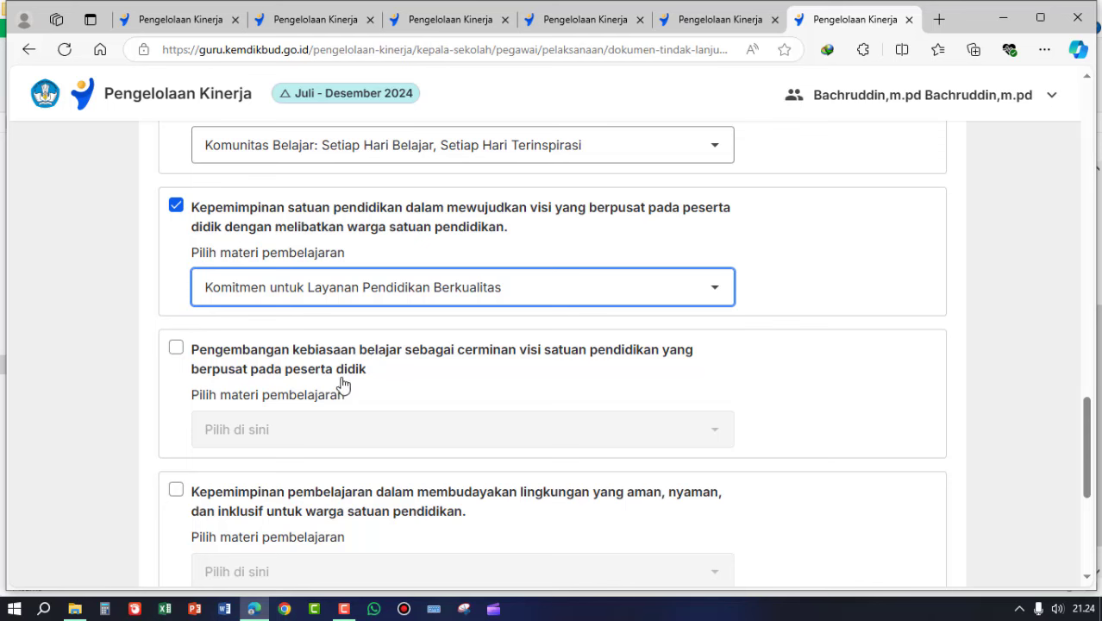
click(177, 349)
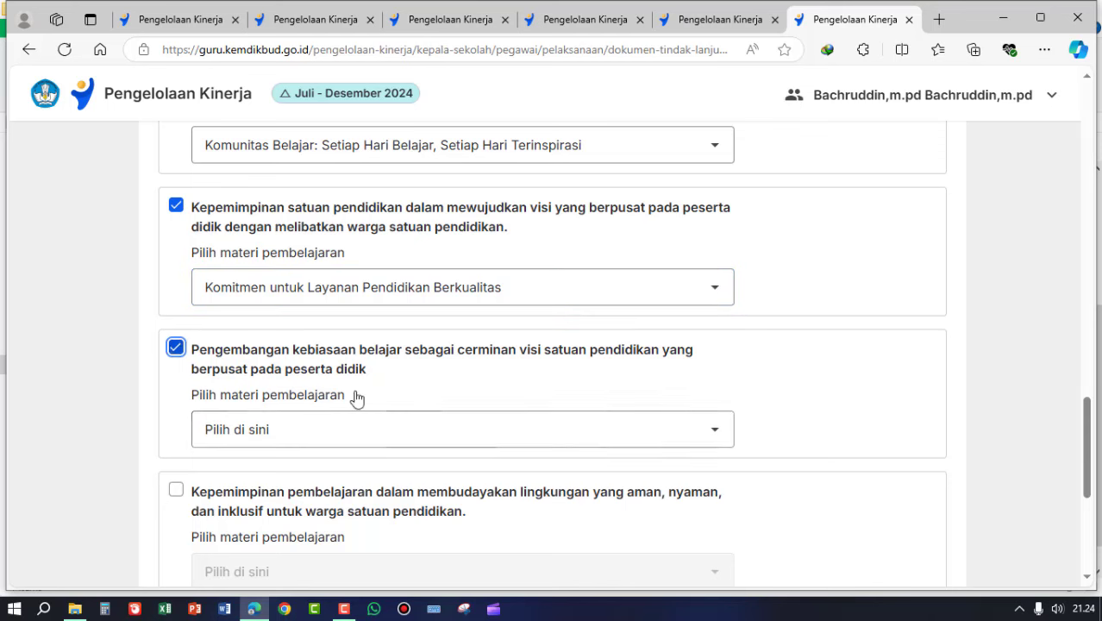
click(714, 433)
scroll(711, 434, down, 2)
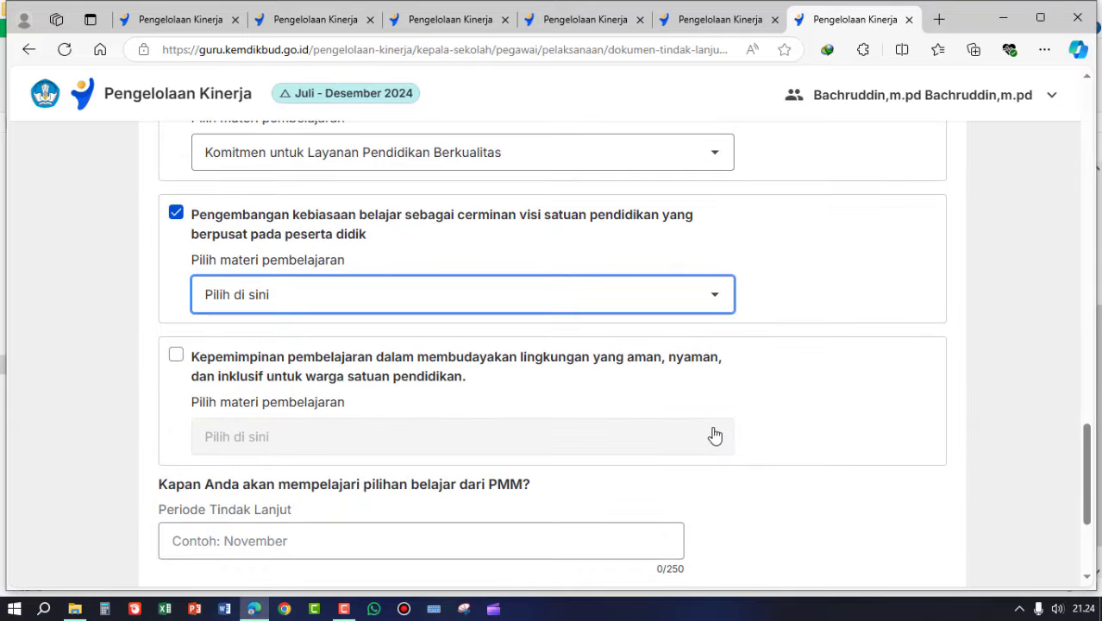
click(716, 297)
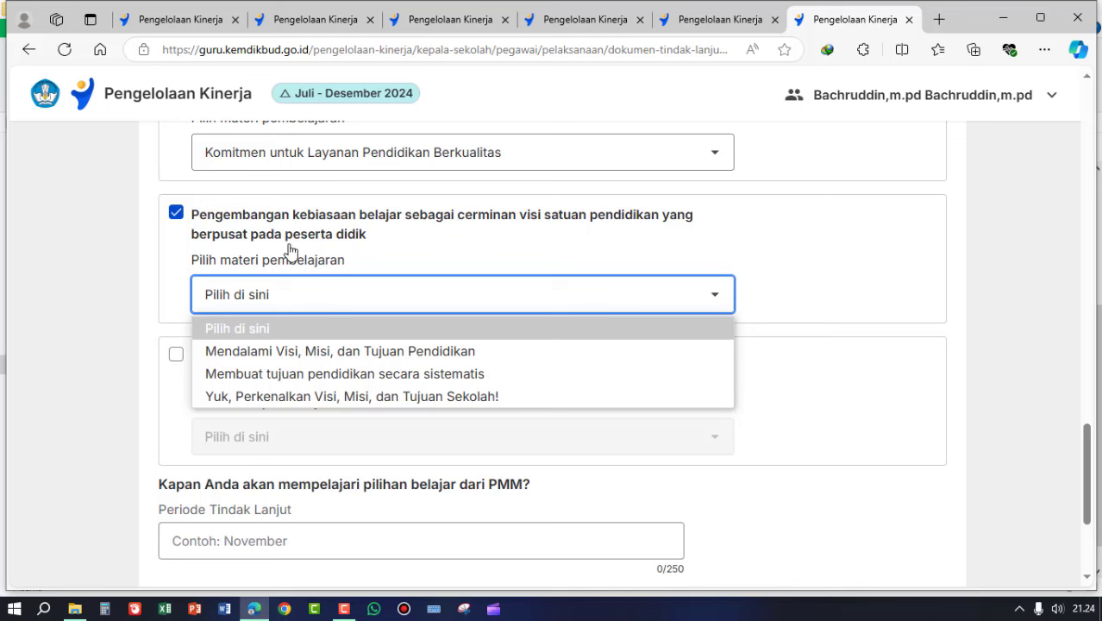
click(720, 300)
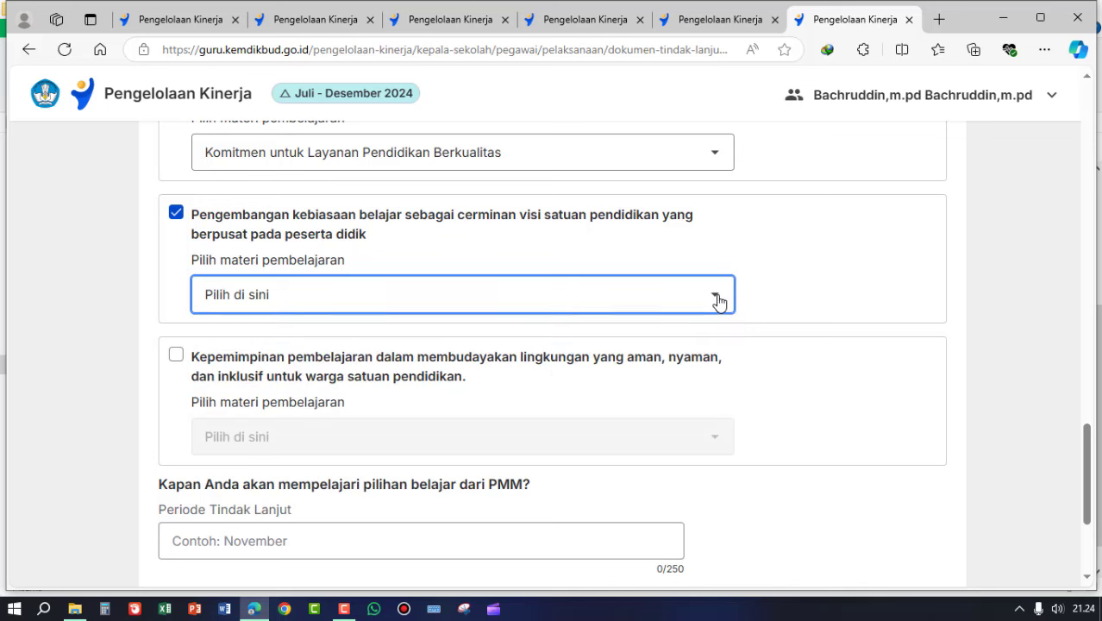
click(720, 300)
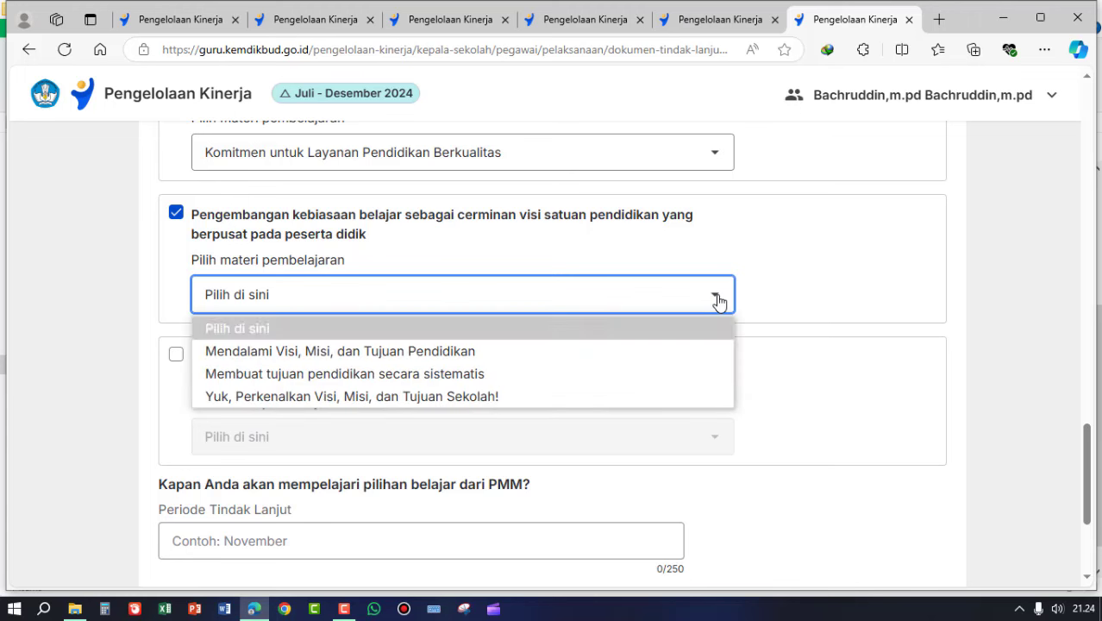
click(436, 375)
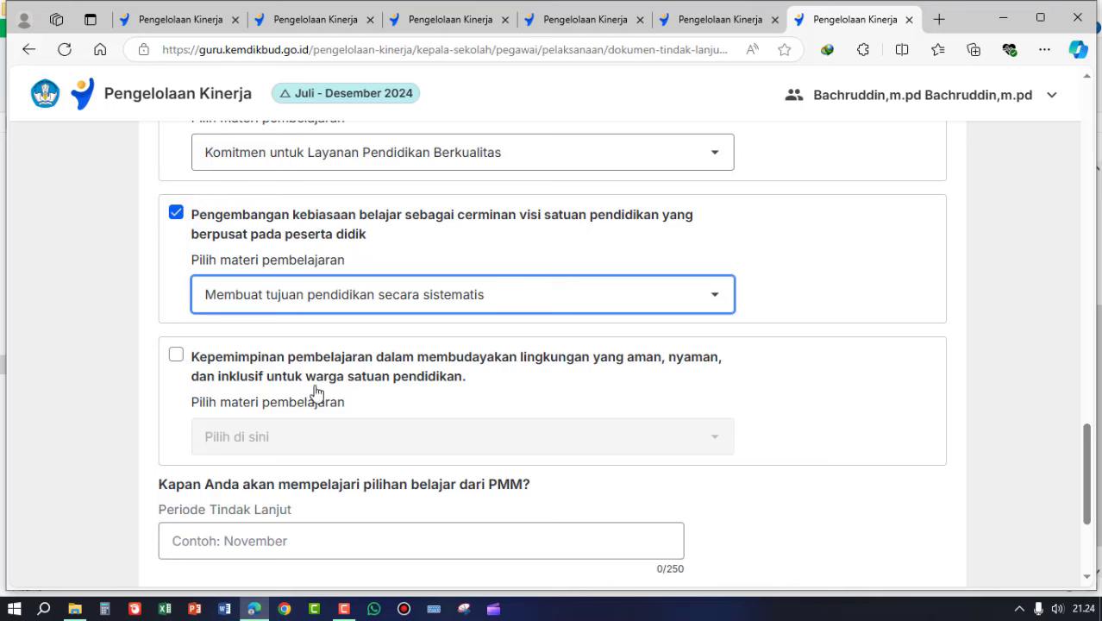
Select the "Kepemimpinan pembelajaran dalam membudayakan lingkungan yang aman, nyaman, dan inklusif" goal with the material "Profil Pelajar Pancasila sebagai Tujuan Satuan Pendidikan"
click(176, 357)
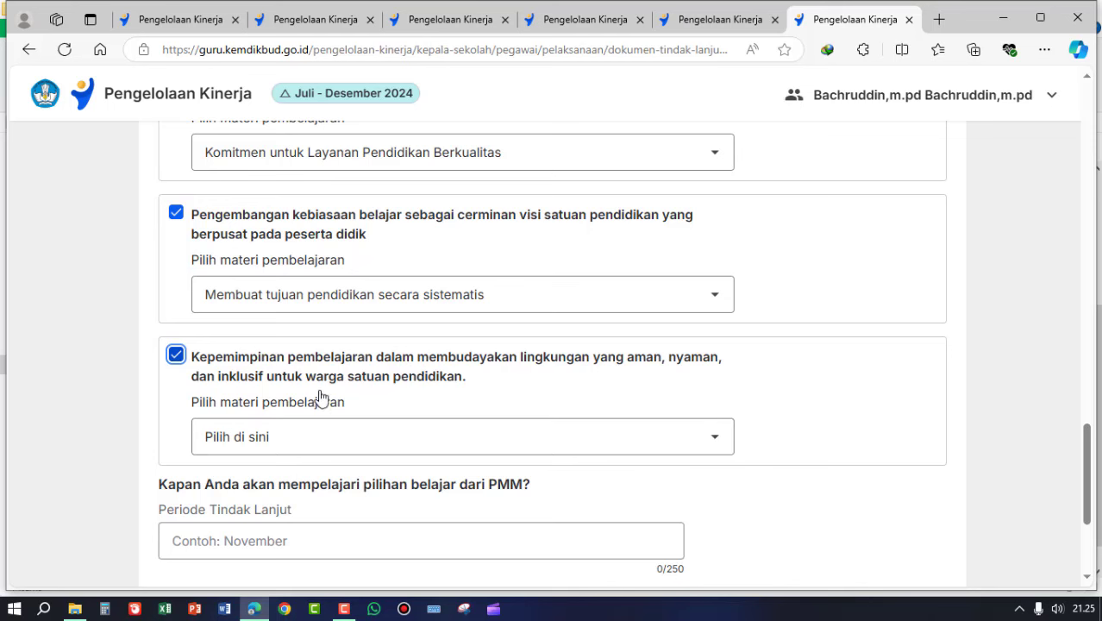
click(718, 445)
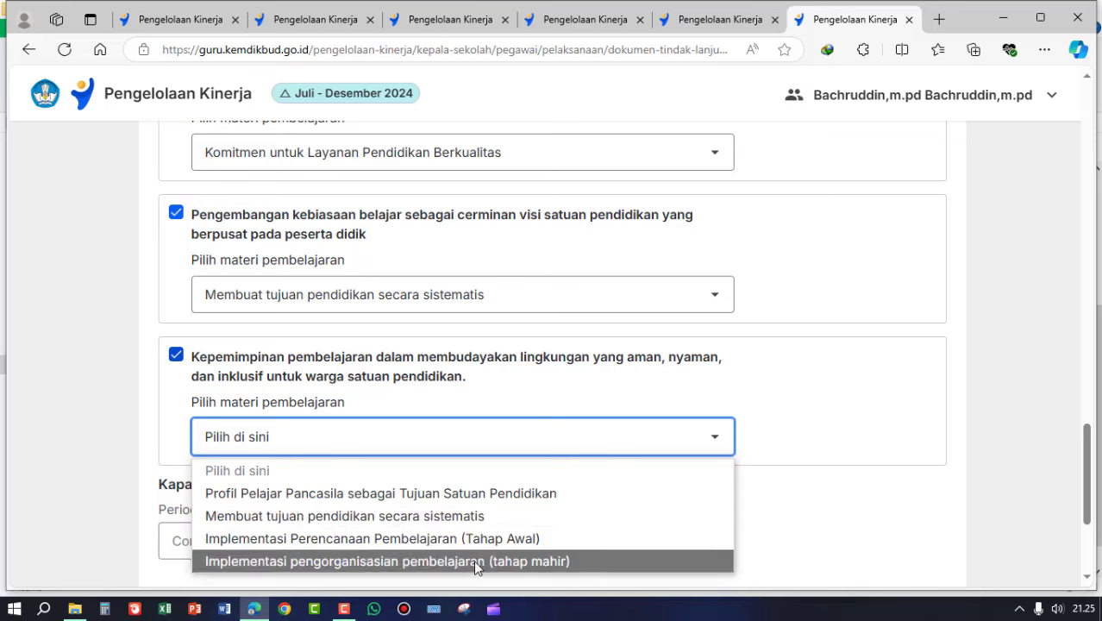
click(459, 498)
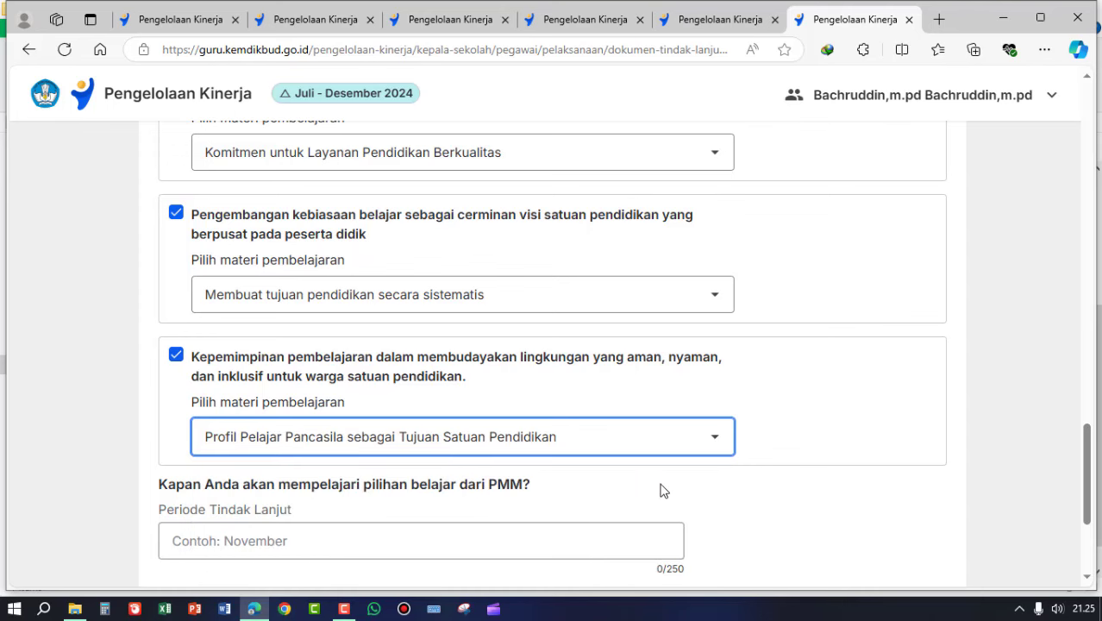
Set the follow-up period for studying the PMM learning choices to "November 2024"
scroll(660, 490, down, 2)
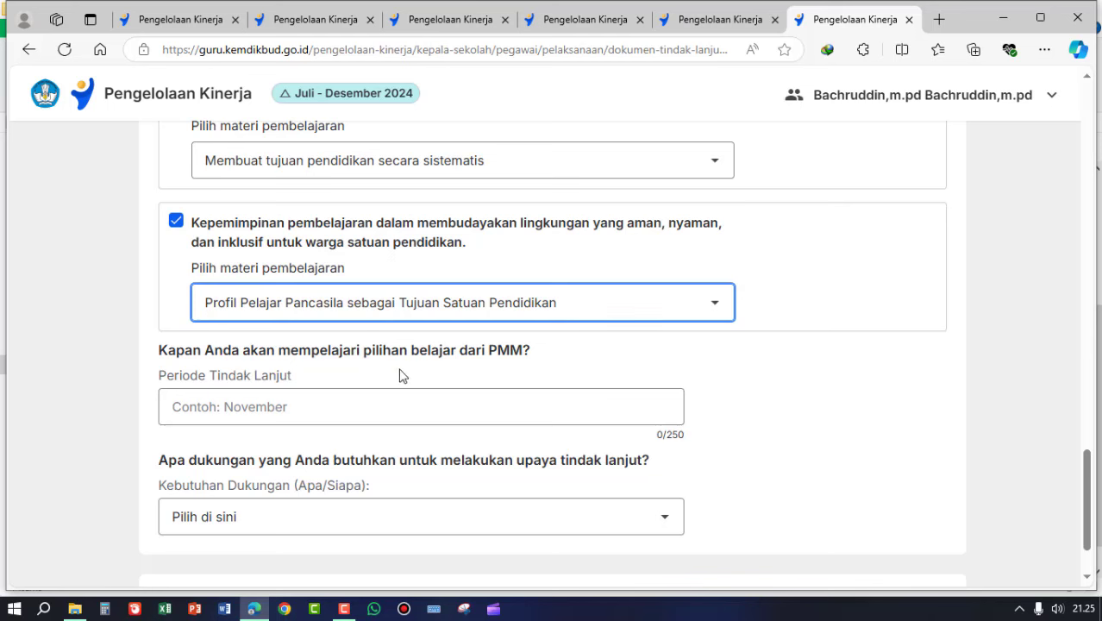
click(309, 407)
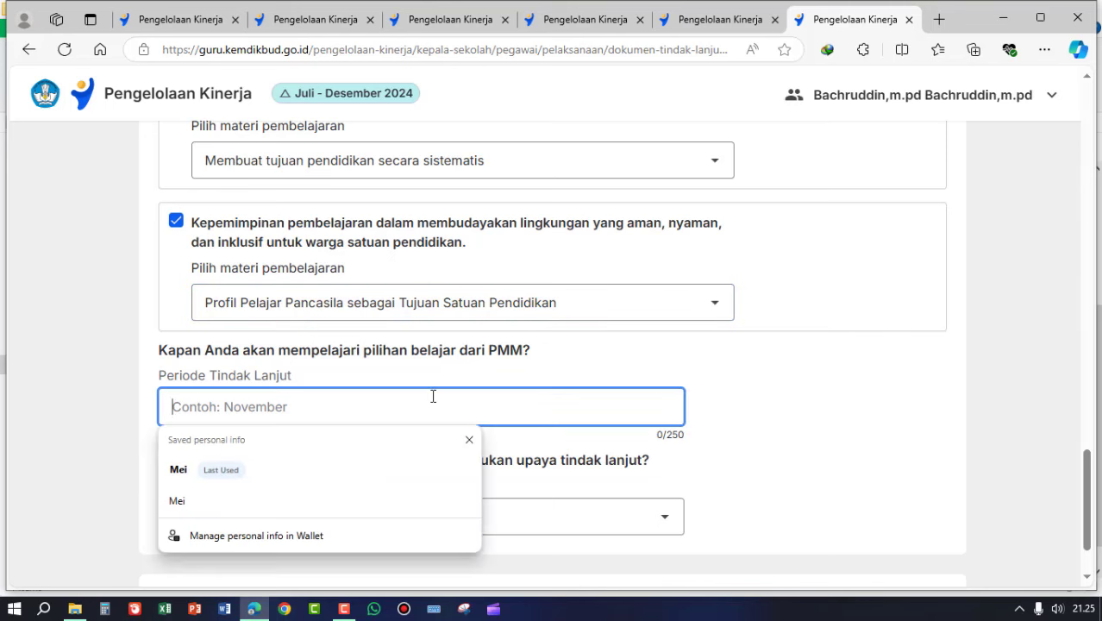
text(N)
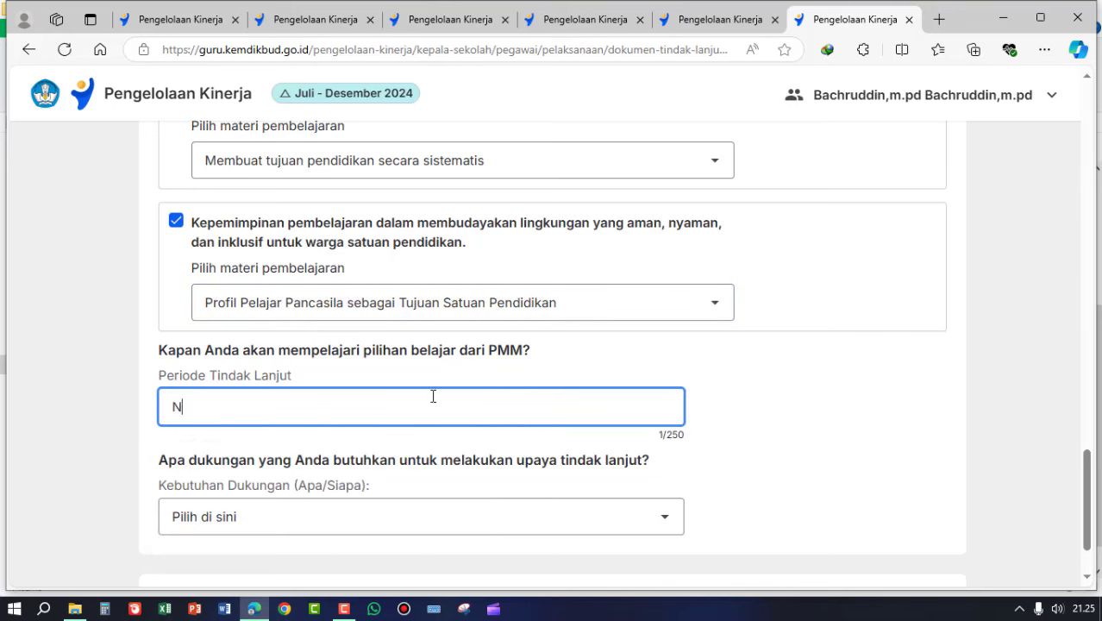
text(ovembe)
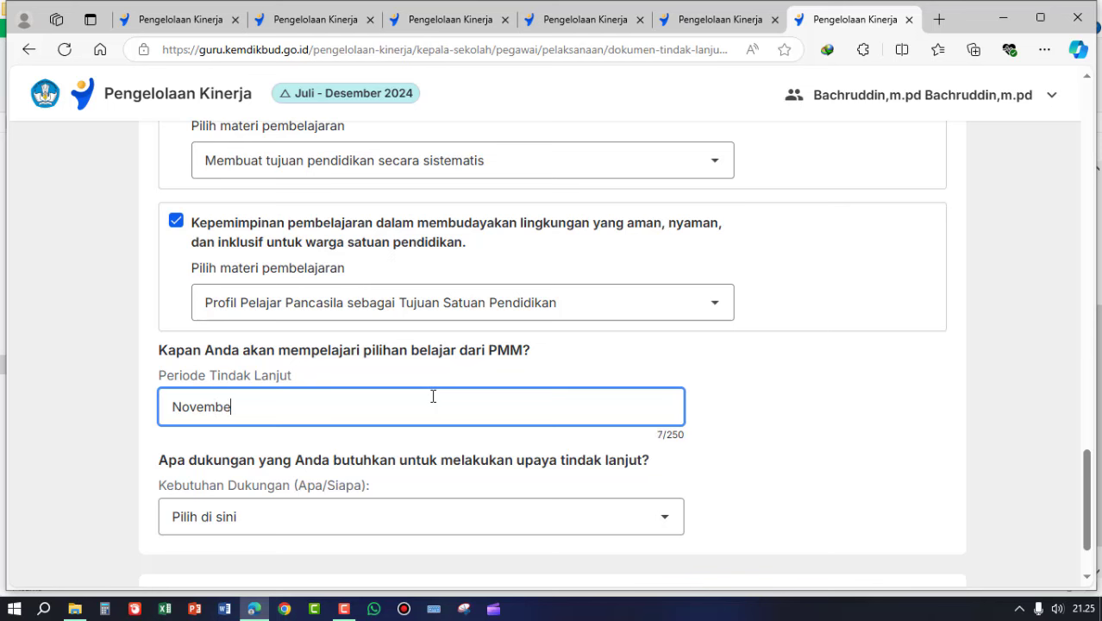
text(r 2024)
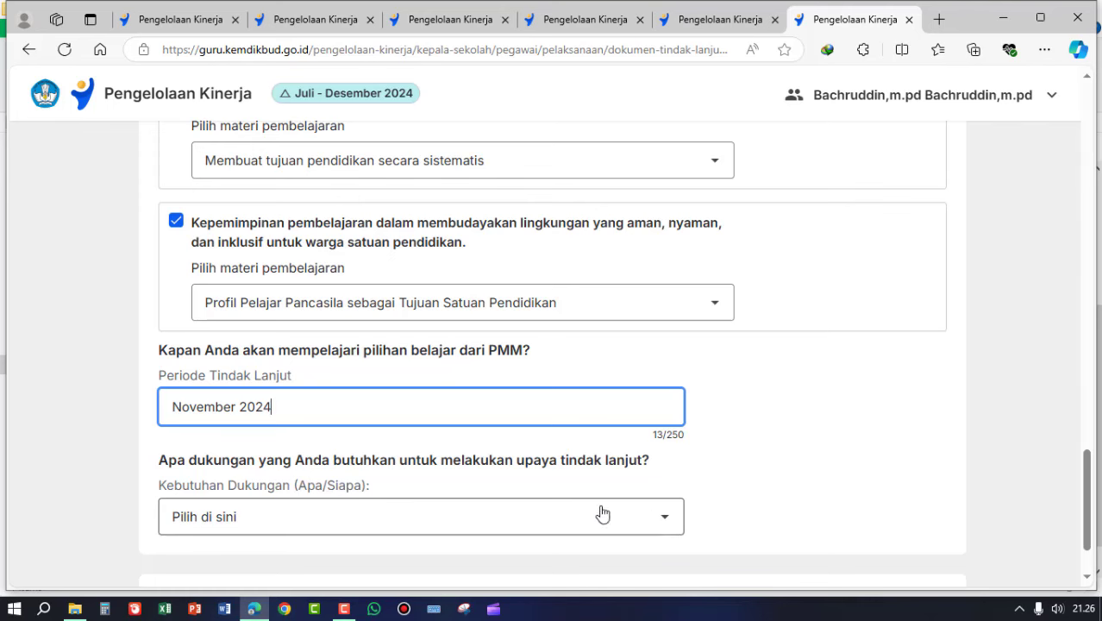
Choose "Memperoleh mentoring dari KS, Guru Penggerak, Guru atau Pemateri Eksternal, atau Manajemen" as the support needed for the PMM learning choices
scroll(451, 399, up, 10)
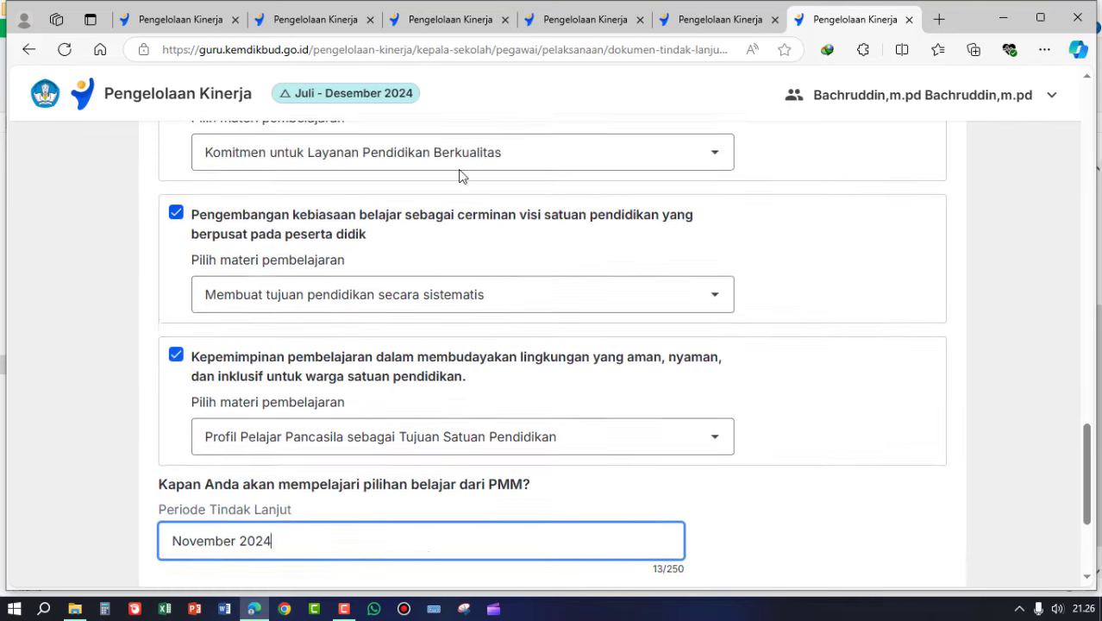
scroll(422, 298, down, 10)
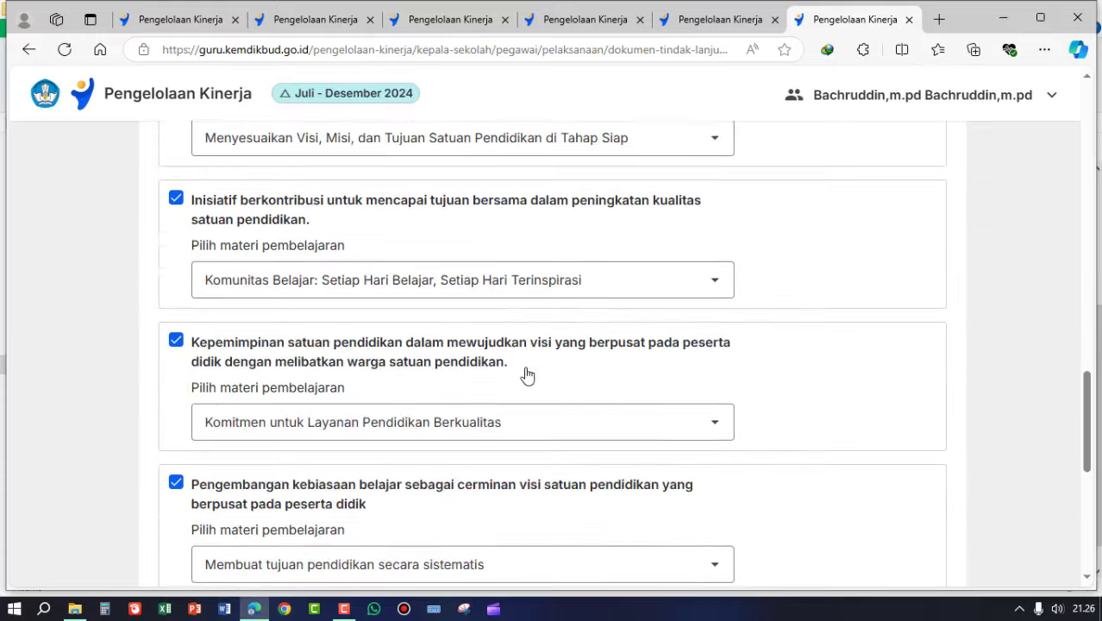
click(666, 433)
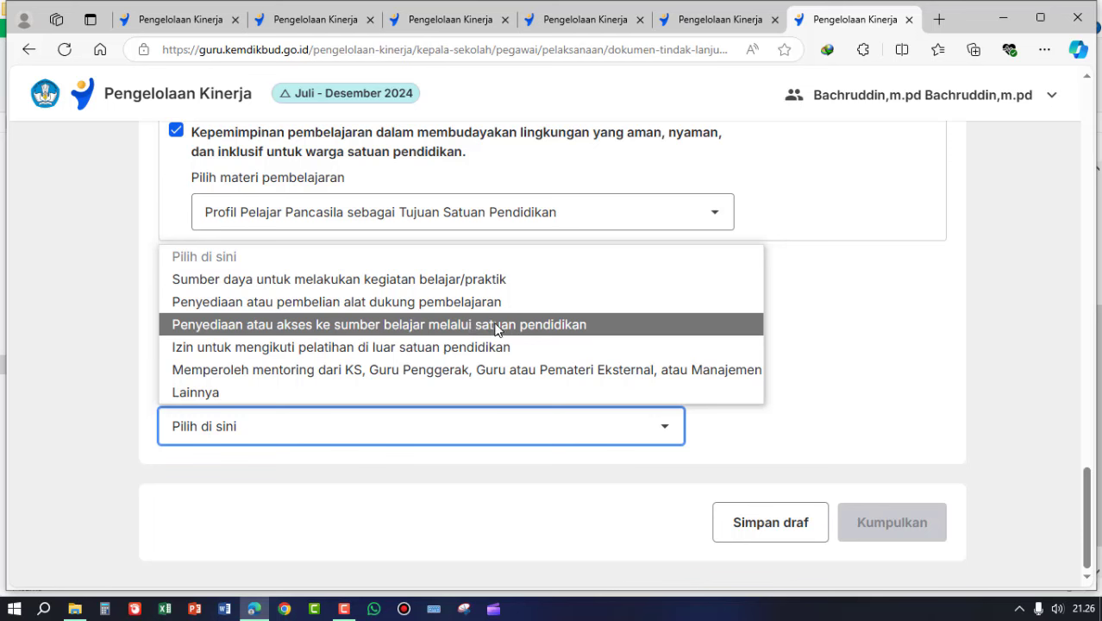
click(203, 373)
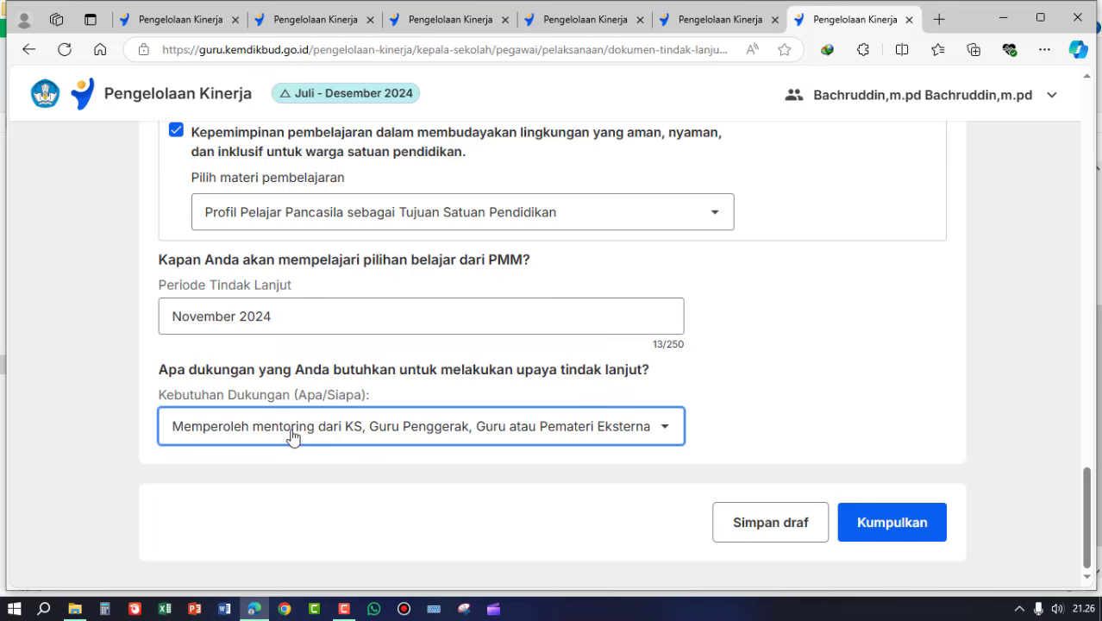
Review the completed Dokumen Tindak Lanjut form, covering the reflection, Pilihan Belajar answers and optional PMM learning choices
scroll(552, 406, up, 5)
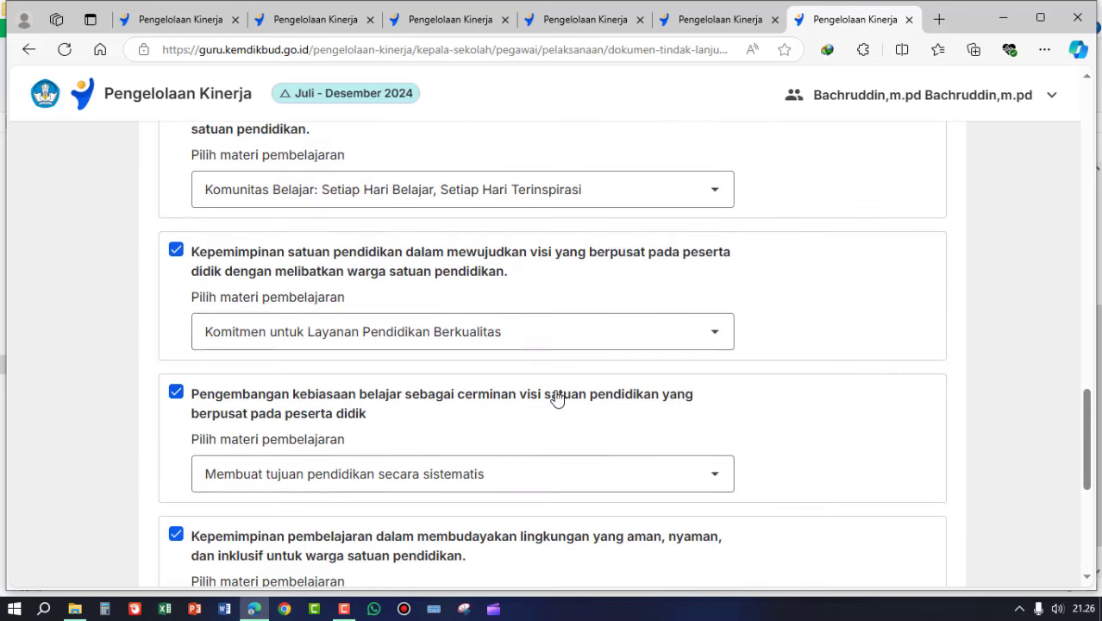
scroll(480, 319, up, 6)
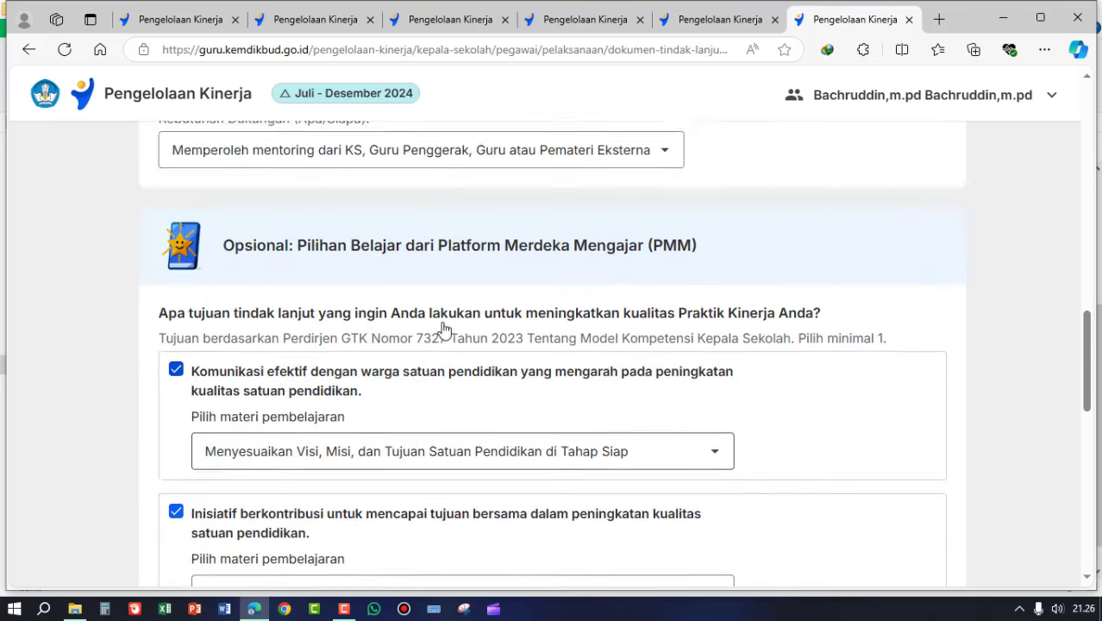
scroll(431, 296, down, 11)
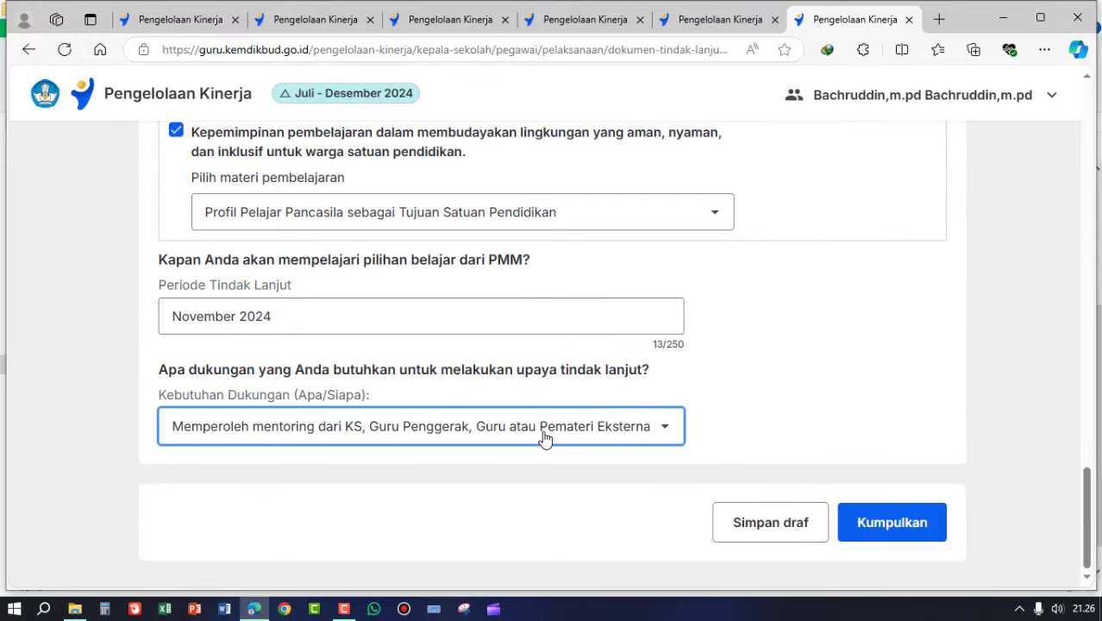
scroll(569, 419, up, 20)
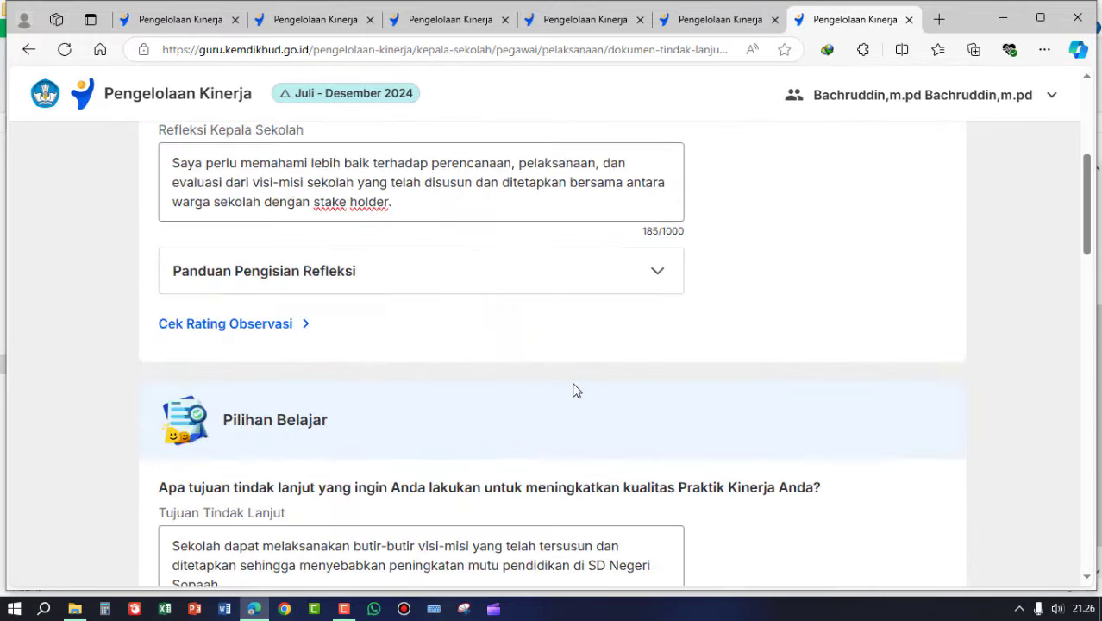
scroll(459, 362, down, 2)
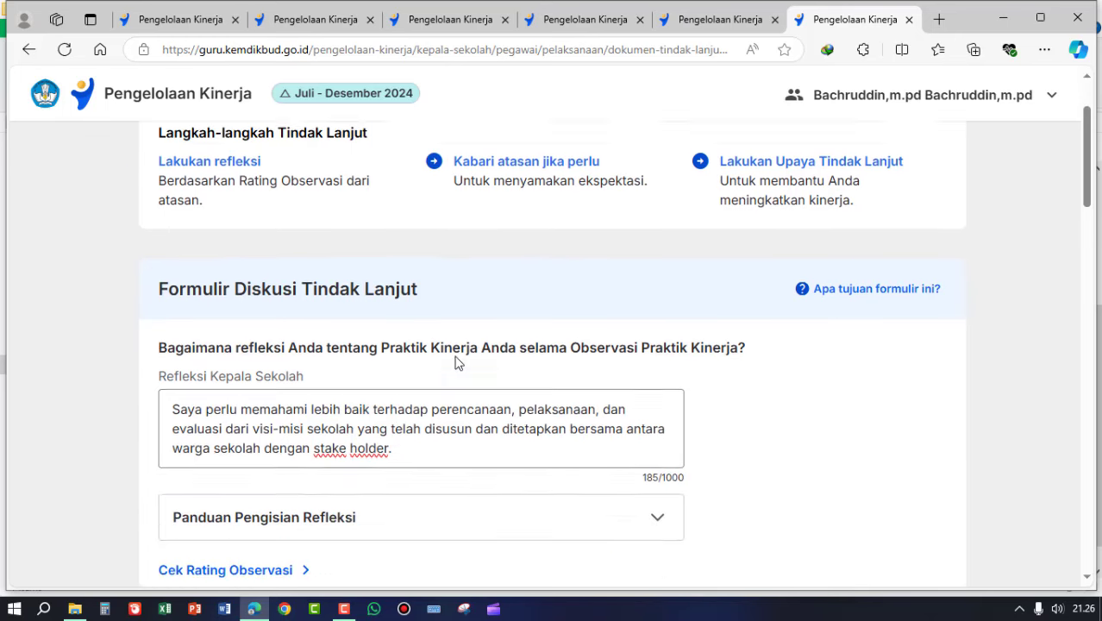
scroll(397, 299, down, 7)
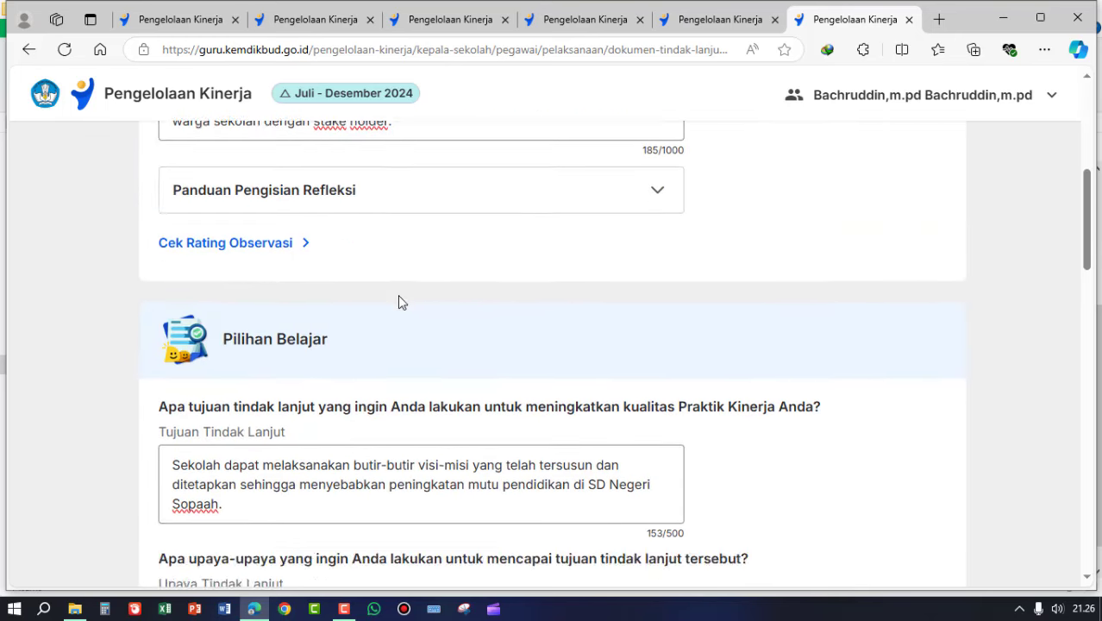
scroll(433, 342, down, 2)
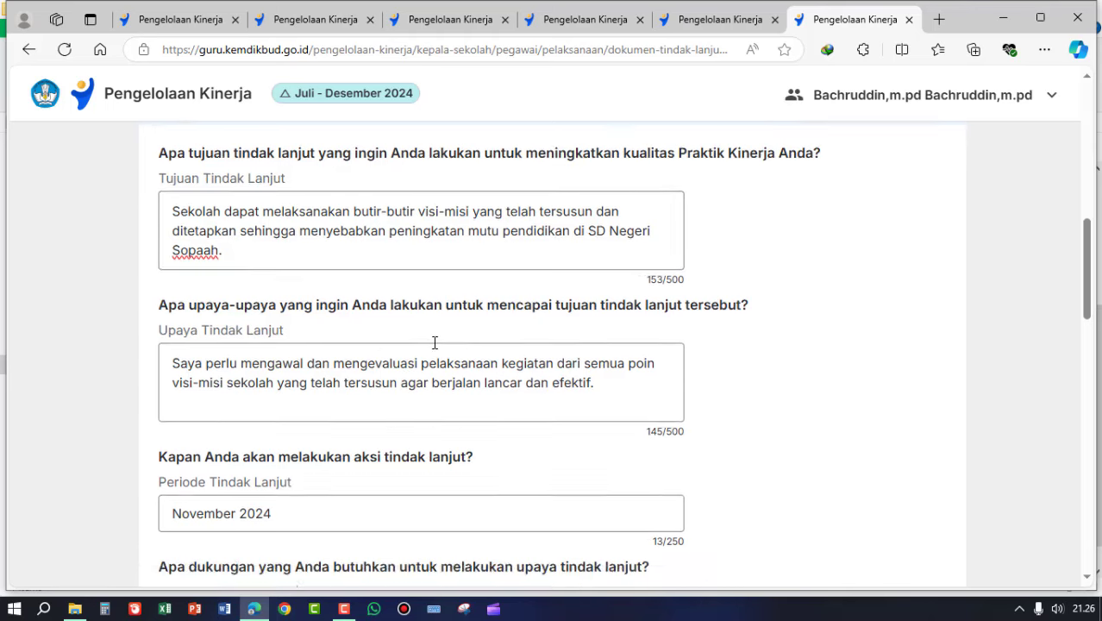
scroll(489, 347, down, 6)
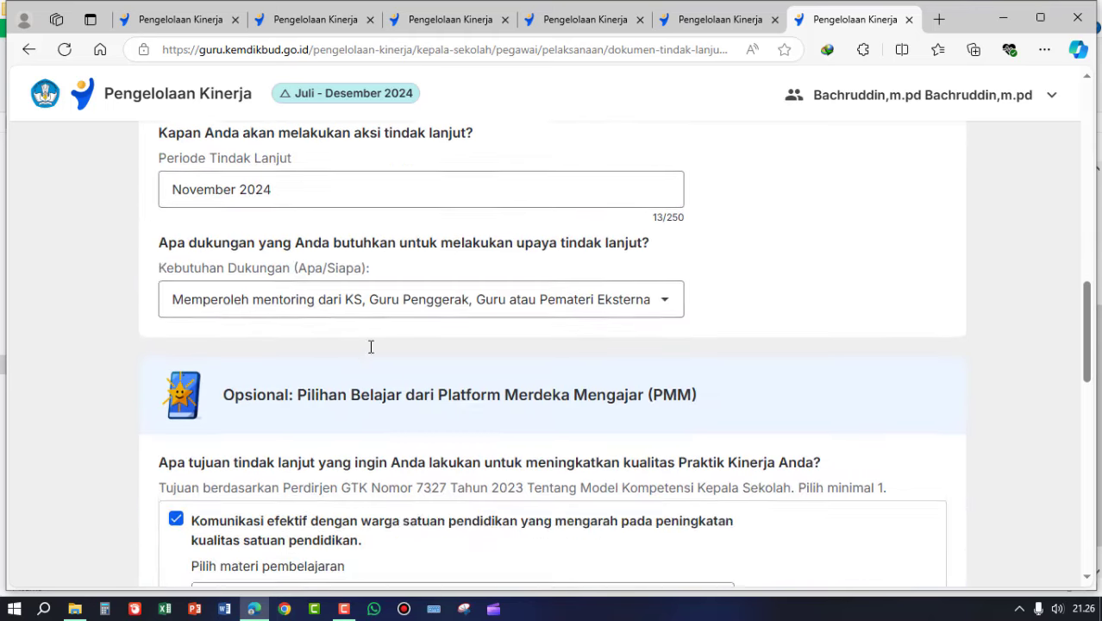
scroll(418, 363, down, 9)
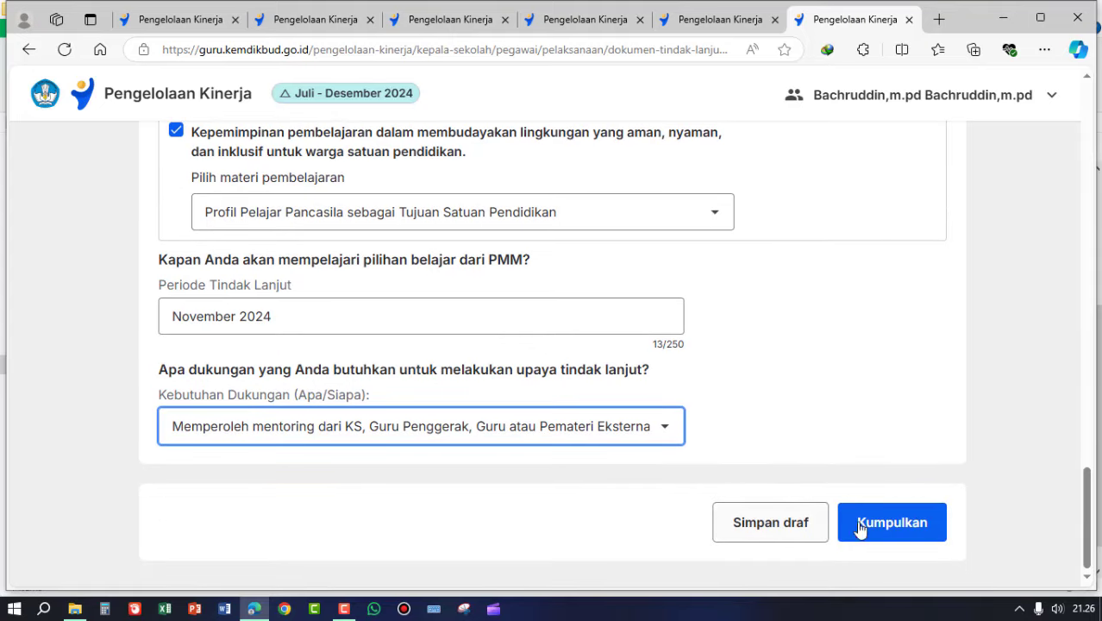
Submit the Dokumen Tindak Lanjut, acknowledging that its contents can be changed until it is assessed
click(918, 528)
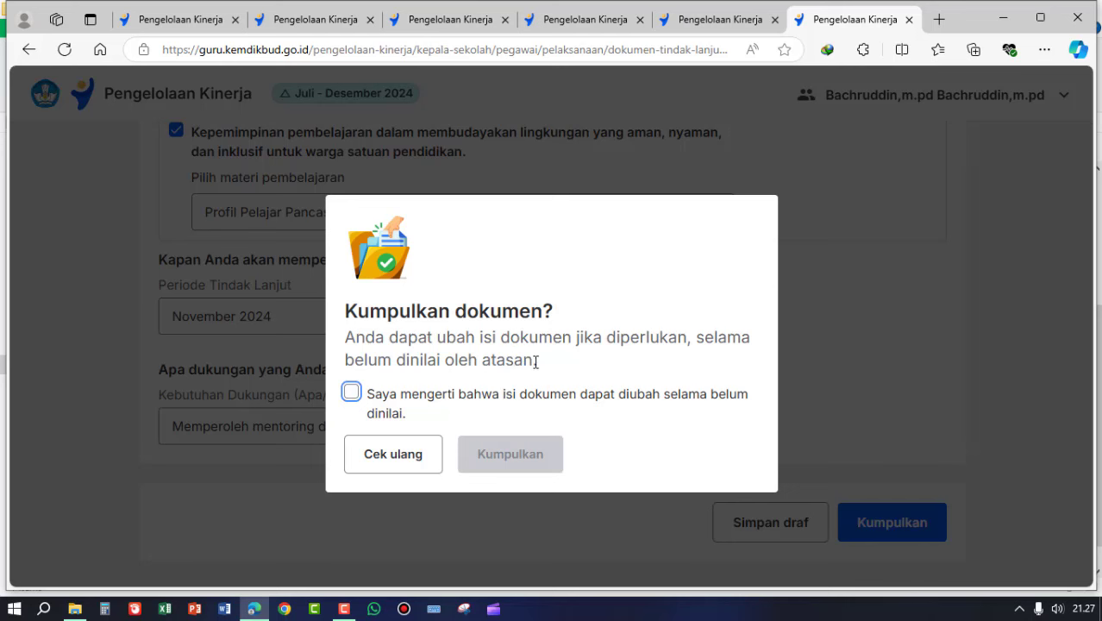
click(351, 393)
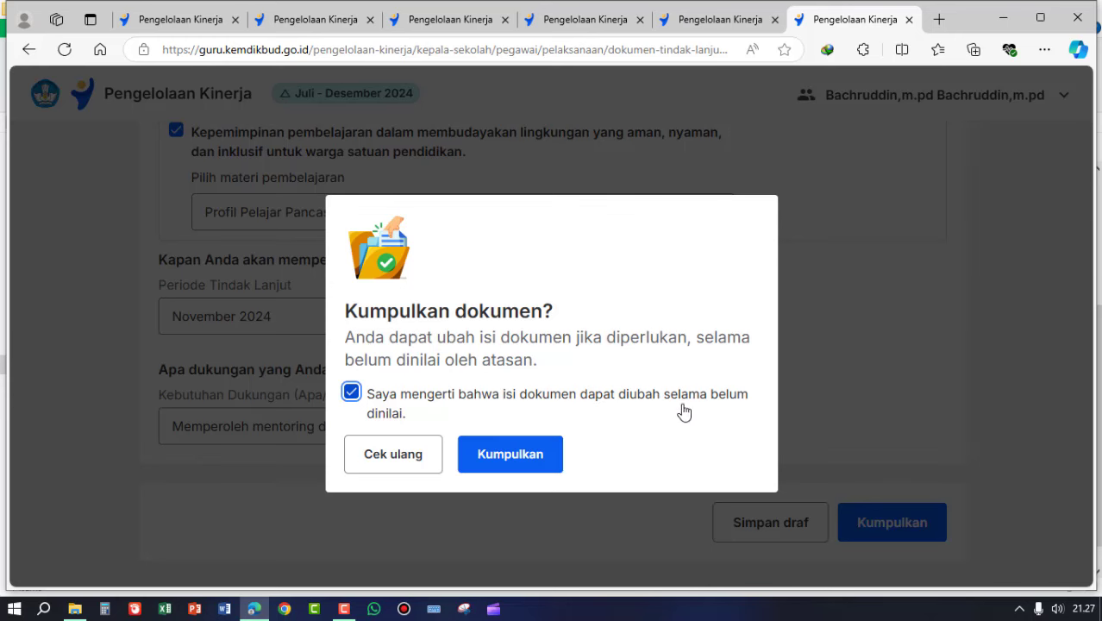
click(515, 457)
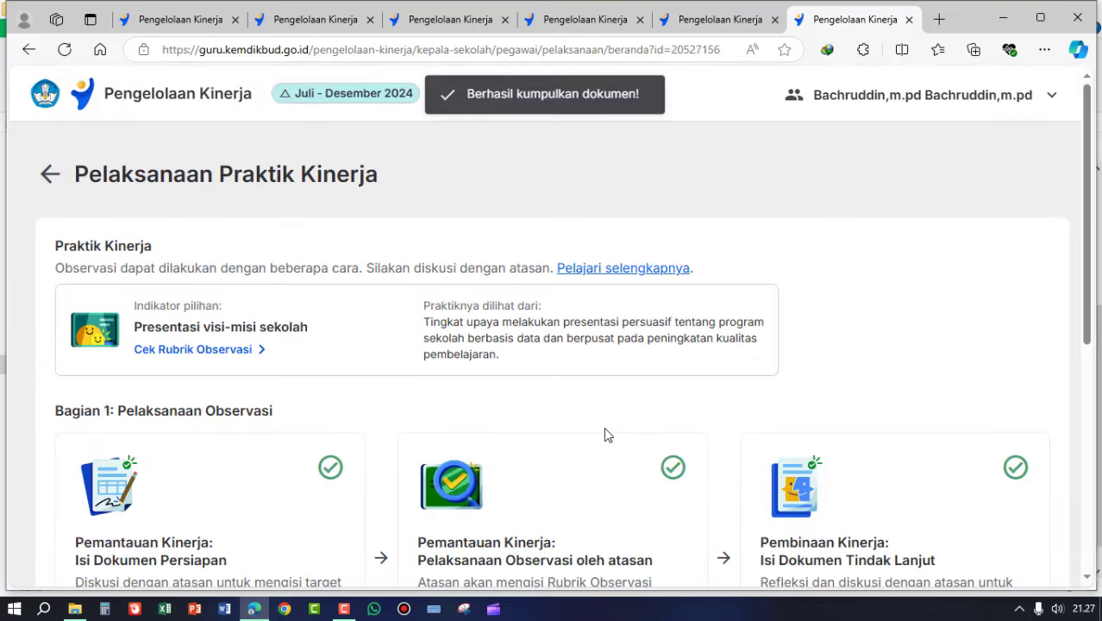
View the observation rating and supervisor recommendation in the submitted Dokumen Tindak Lanjut's details, and return to the Pelaksanaan Praktik Kinerja overview
scroll(621, 432, down, 3)
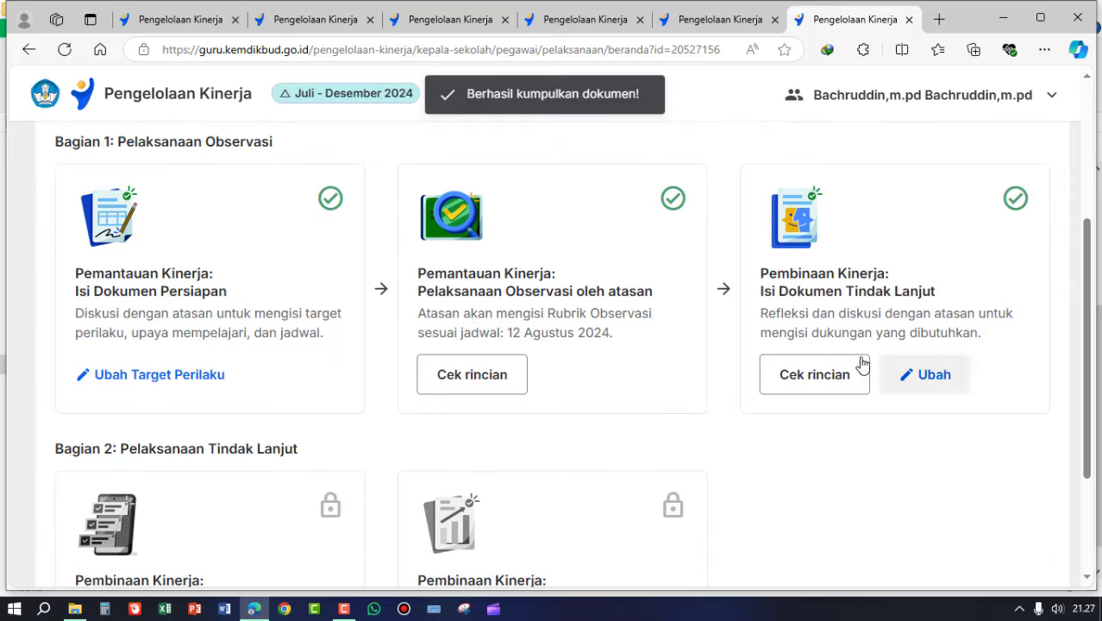
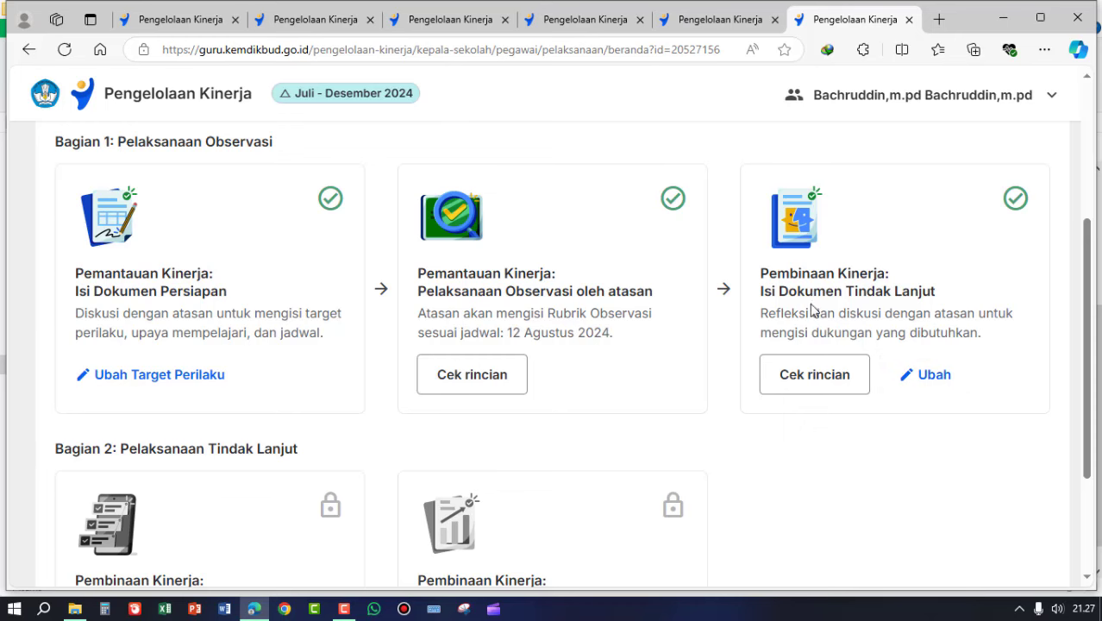
click(811, 381)
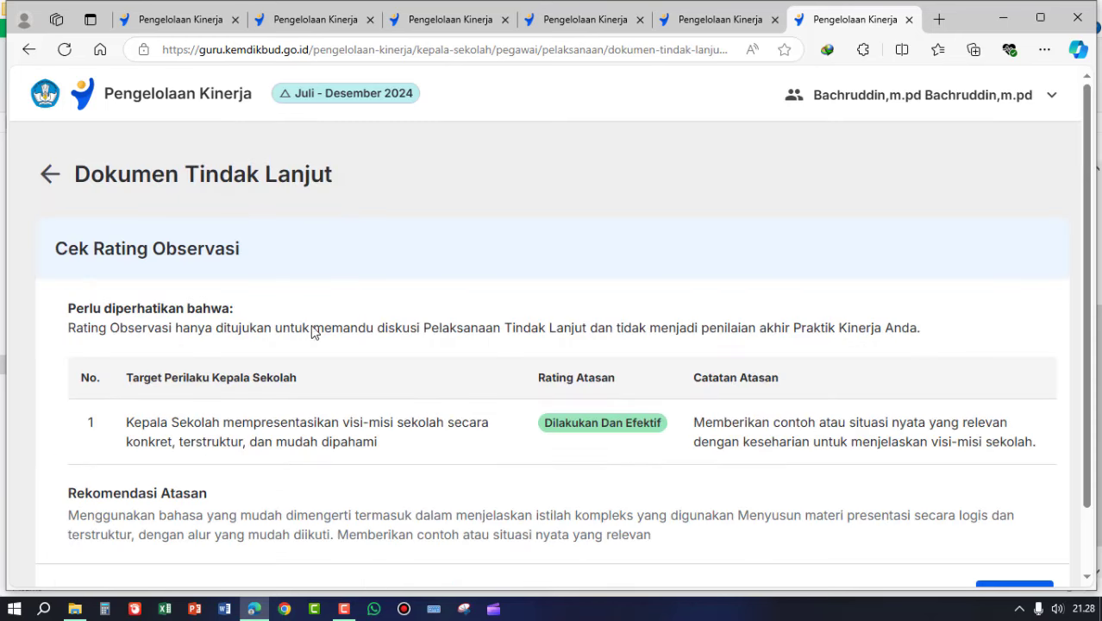
scroll(574, 390, down, 1)
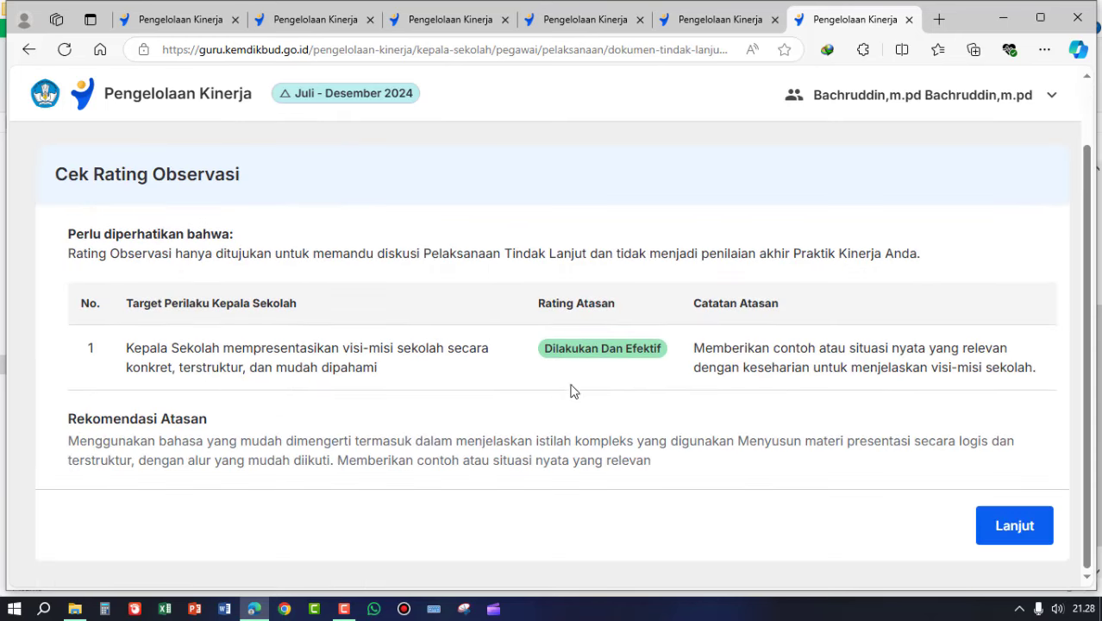
click(29, 52)
Examine the edit prompt for the submitted Dokumen Tindak Lanjut and return without continuing to edit it
scroll(876, 330, down, 5)
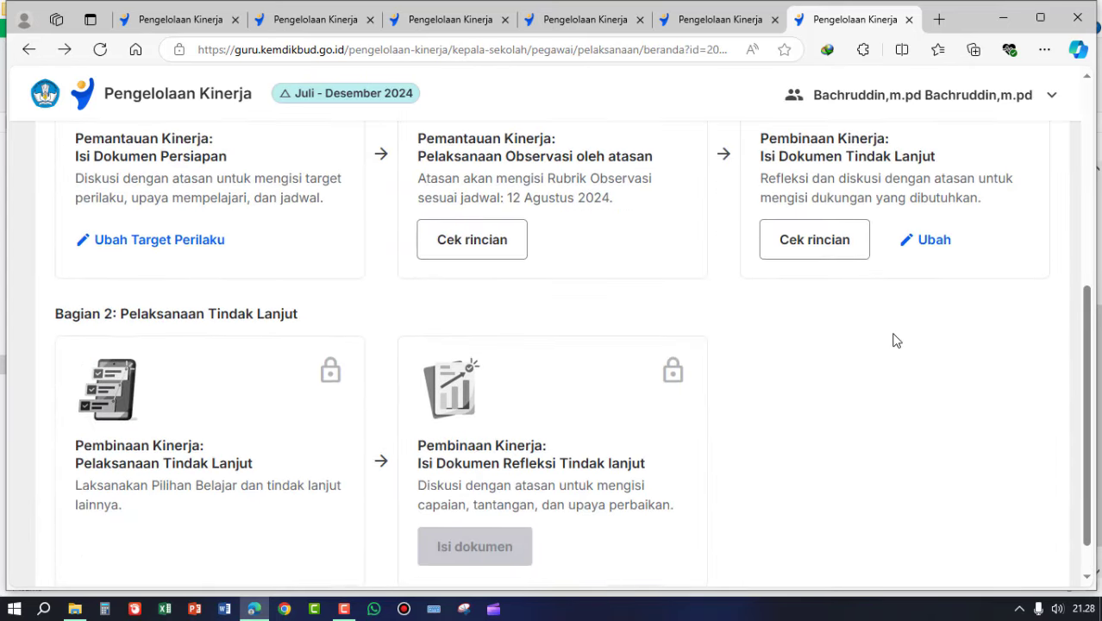
scroll(894, 340, up, 2)
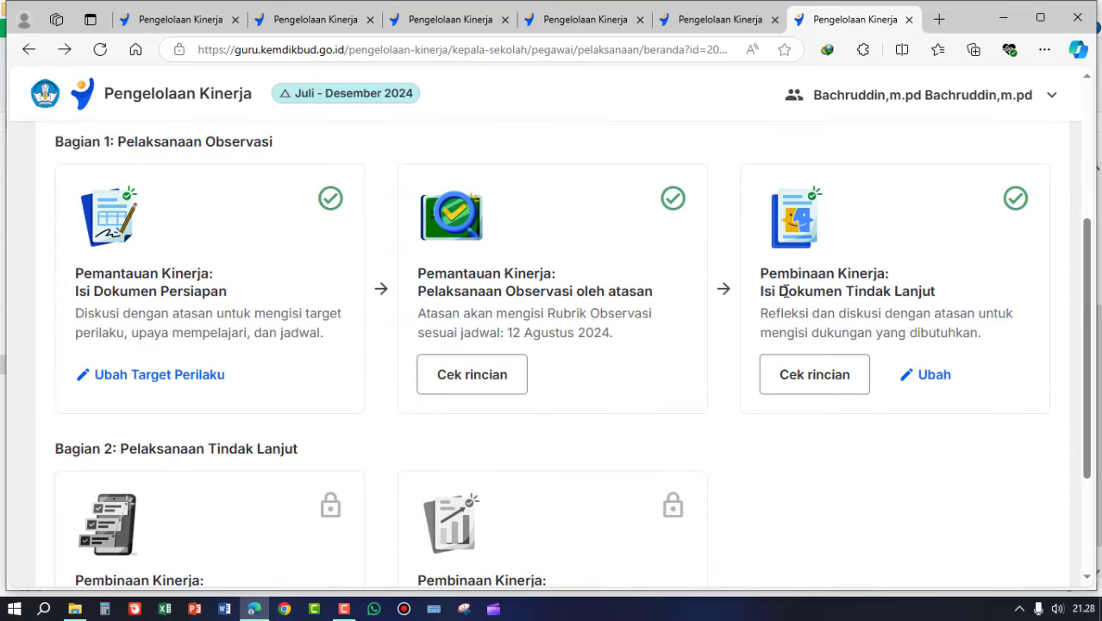
drag(763, 294, 950, 295)
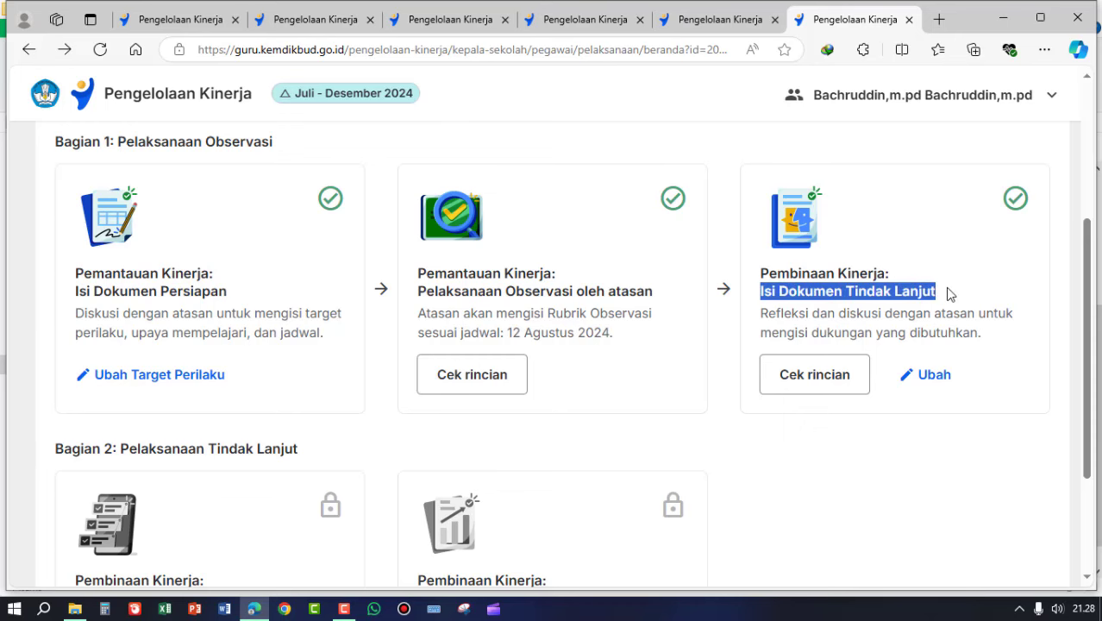
click(952, 374)
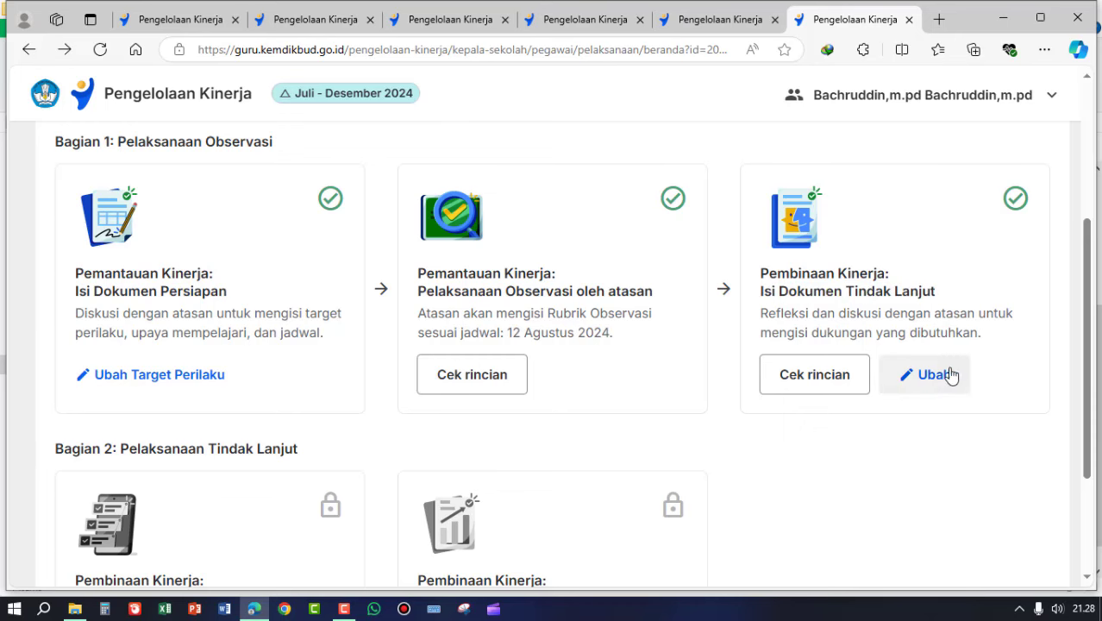
click(937, 378)
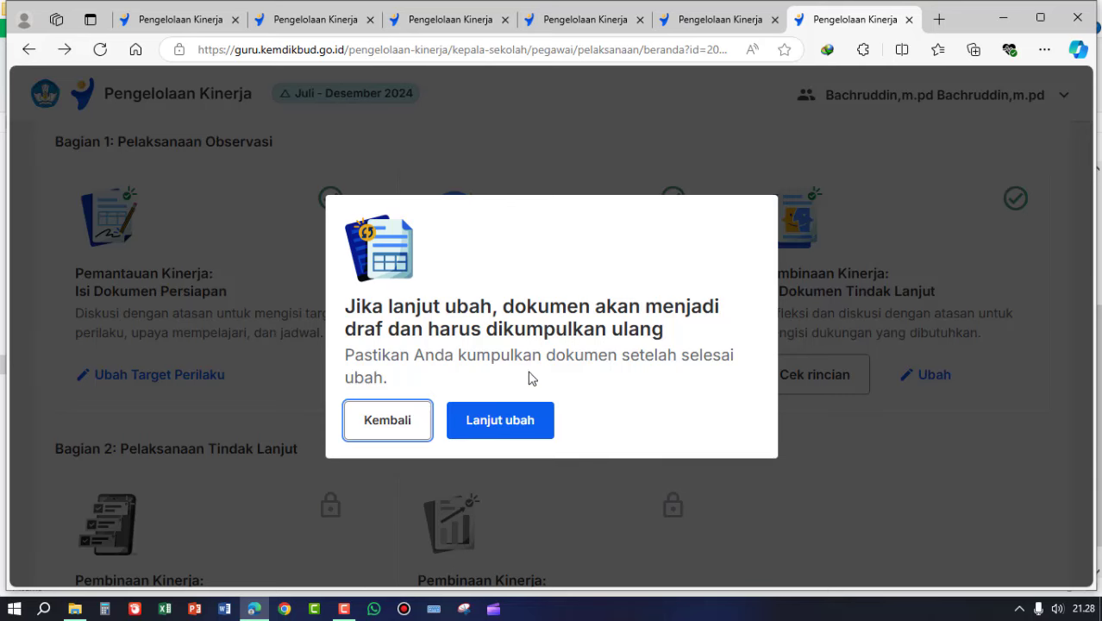
click(393, 422)
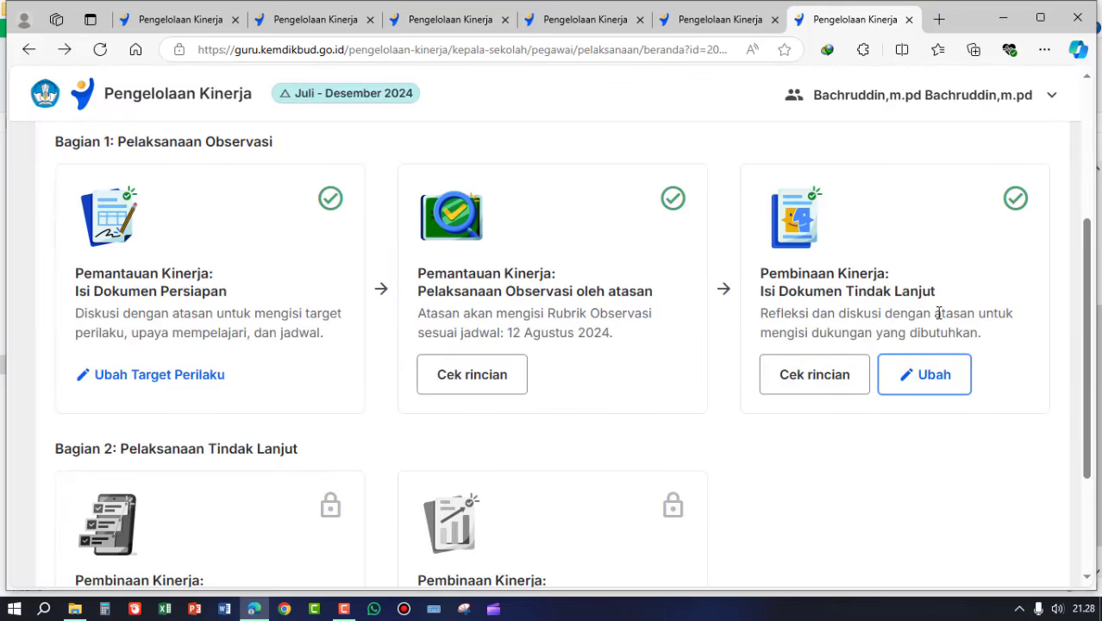
scroll(932, 305, down, 2)
scroll(932, 305, up, 2)
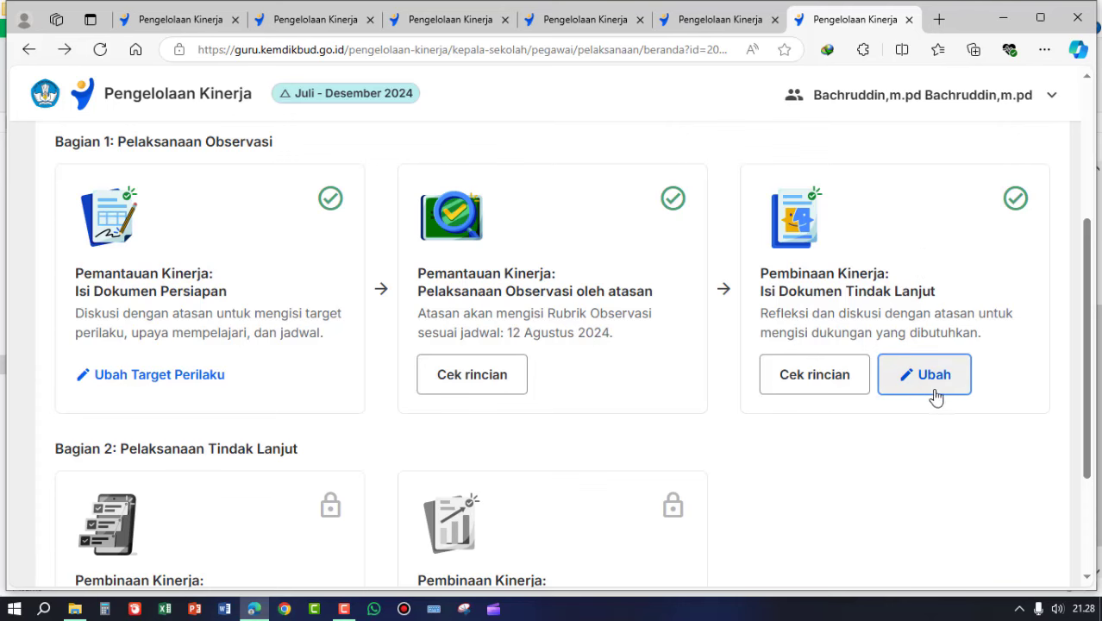
scroll(863, 377, down, 2)
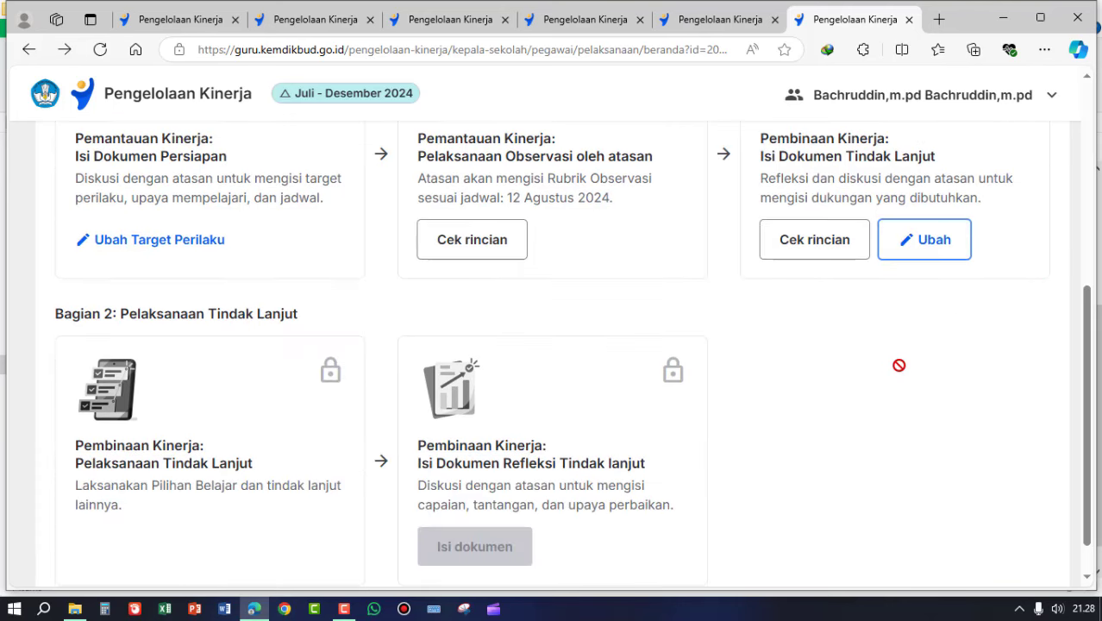
scroll(897, 367, up, 2)
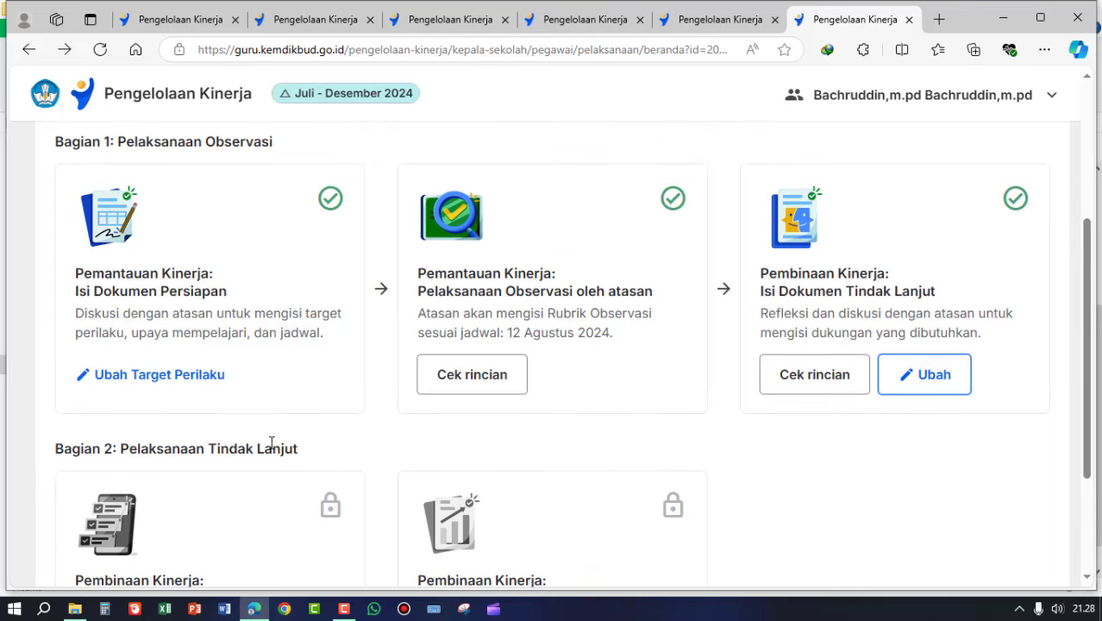
scroll(214, 454, down, 2)
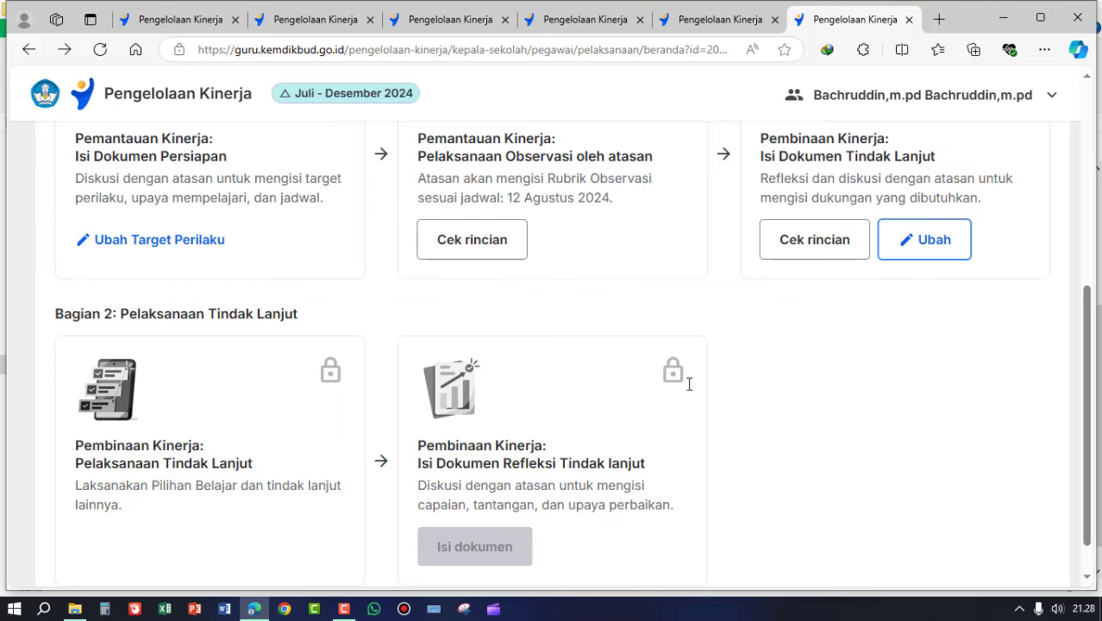
Review the Pelaksanaan Praktik Kinerja overview, comparing the stages of Bagian 1: Pelaksanaan Observasi with those of Bagian 2: Pelaksanaan Tindak Lanjut
scroll(544, 390, up, 2)
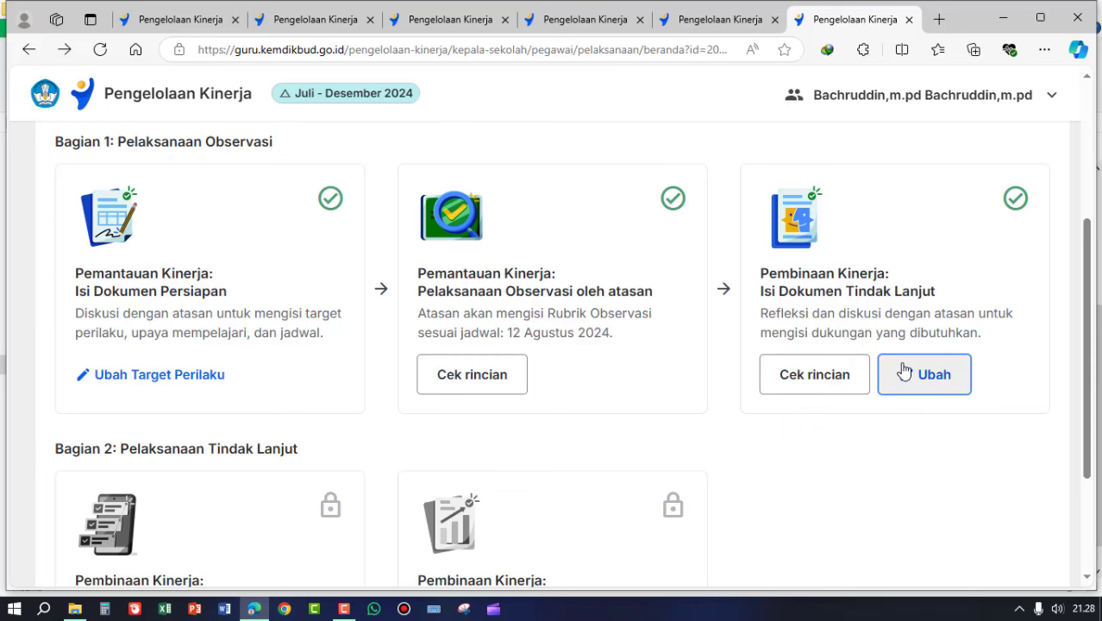
scroll(904, 367, down, 2)
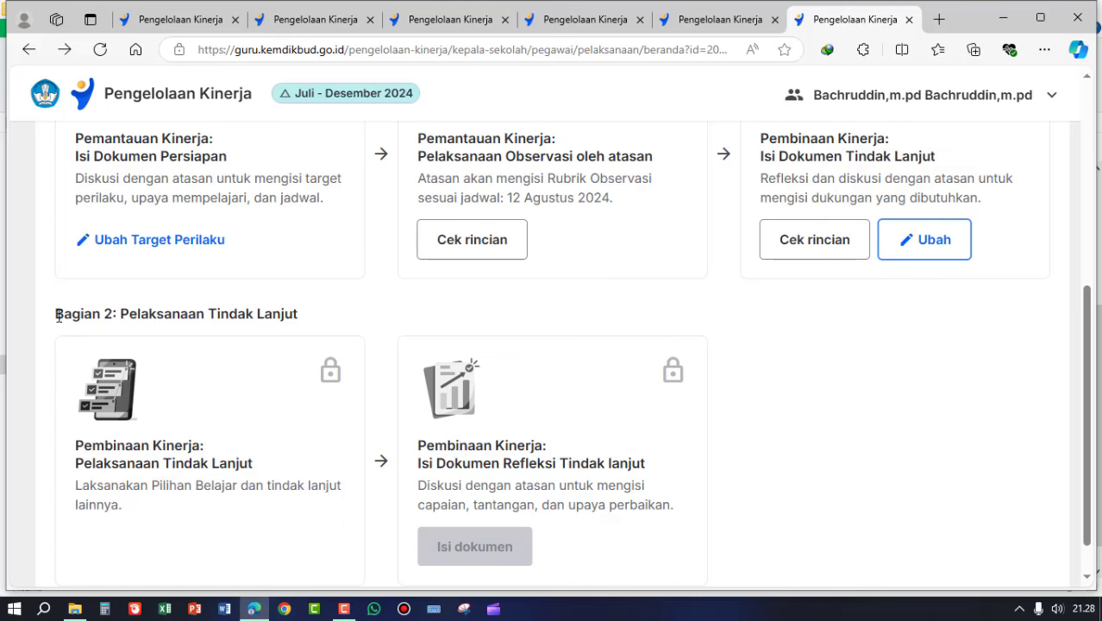
drag(57, 316, 320, 322)
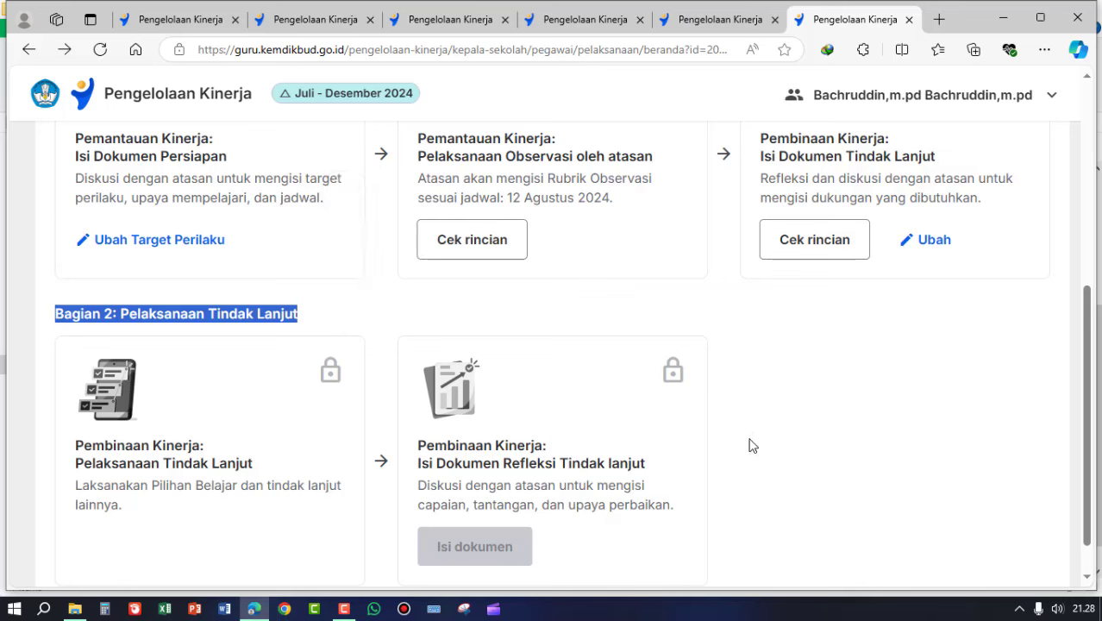
click(809, 357)
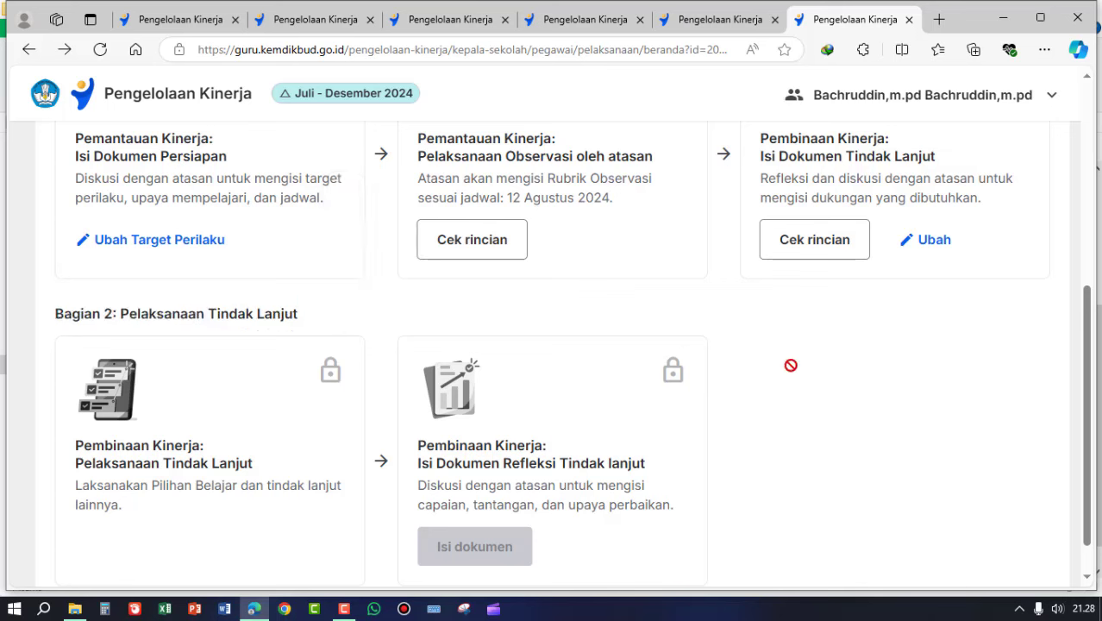
scroll(798, 419, up, 2)
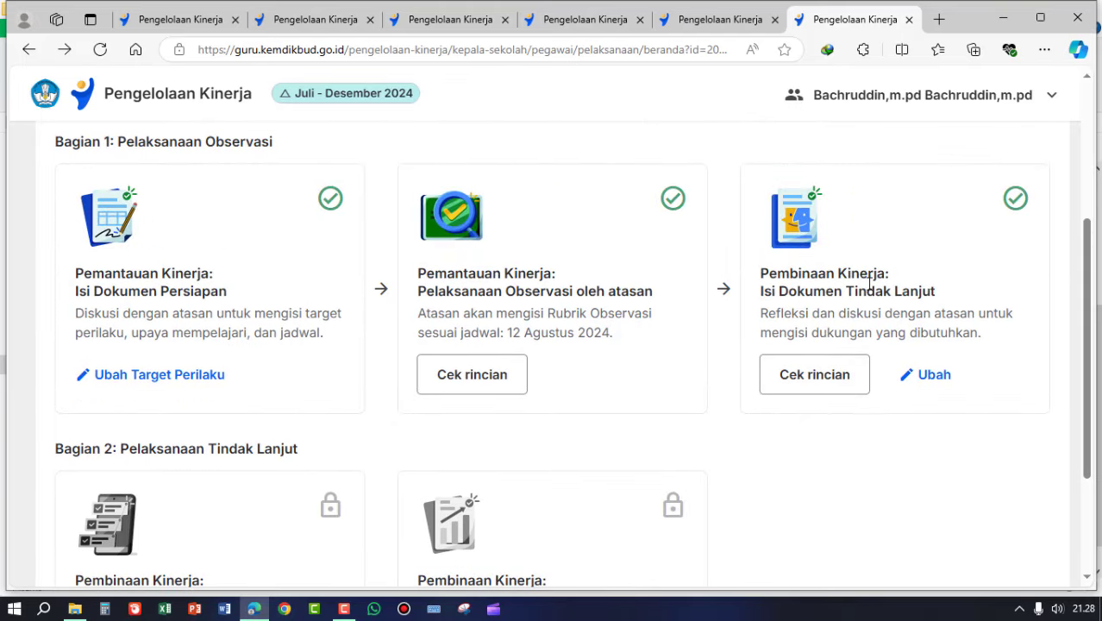
scroll(942, 389, down, 2)
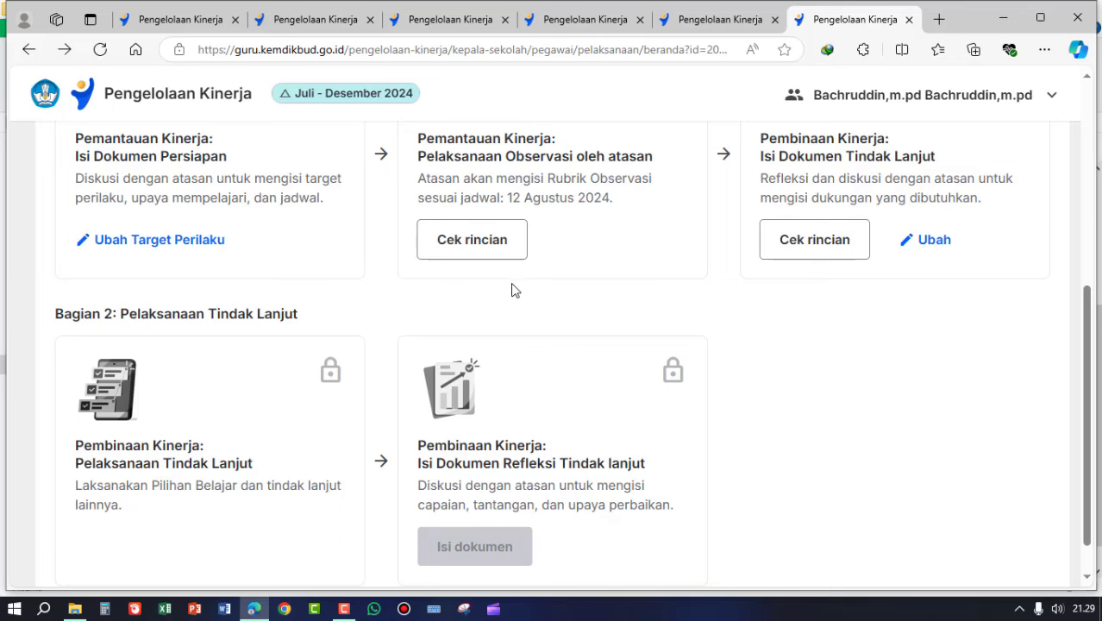
scroll(519, 327, up, 2)
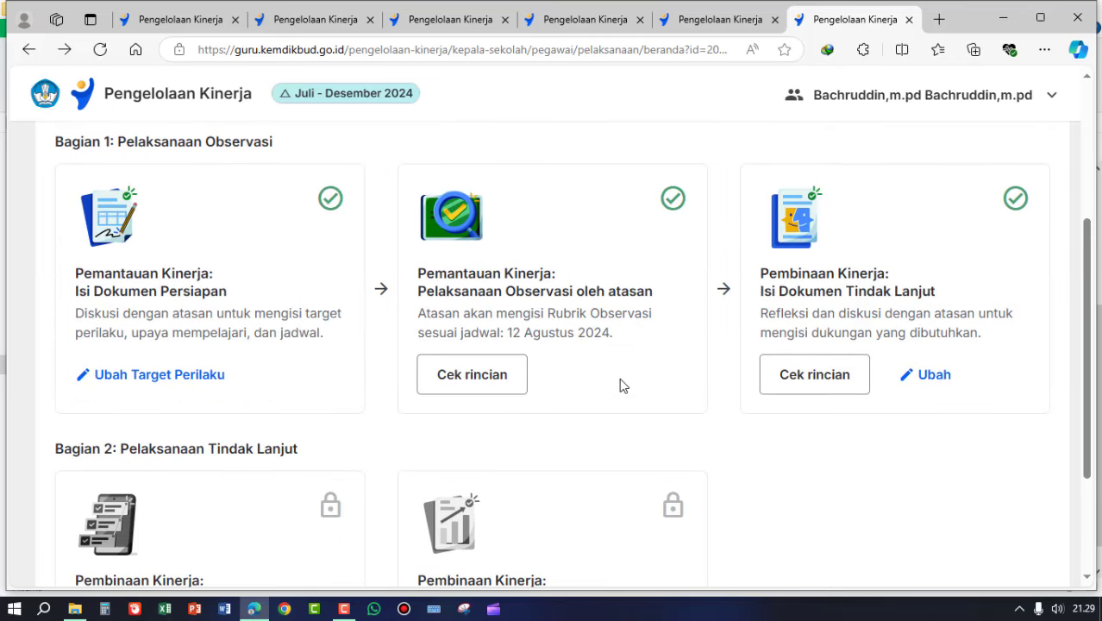
scroll(554, 386, down, 2)
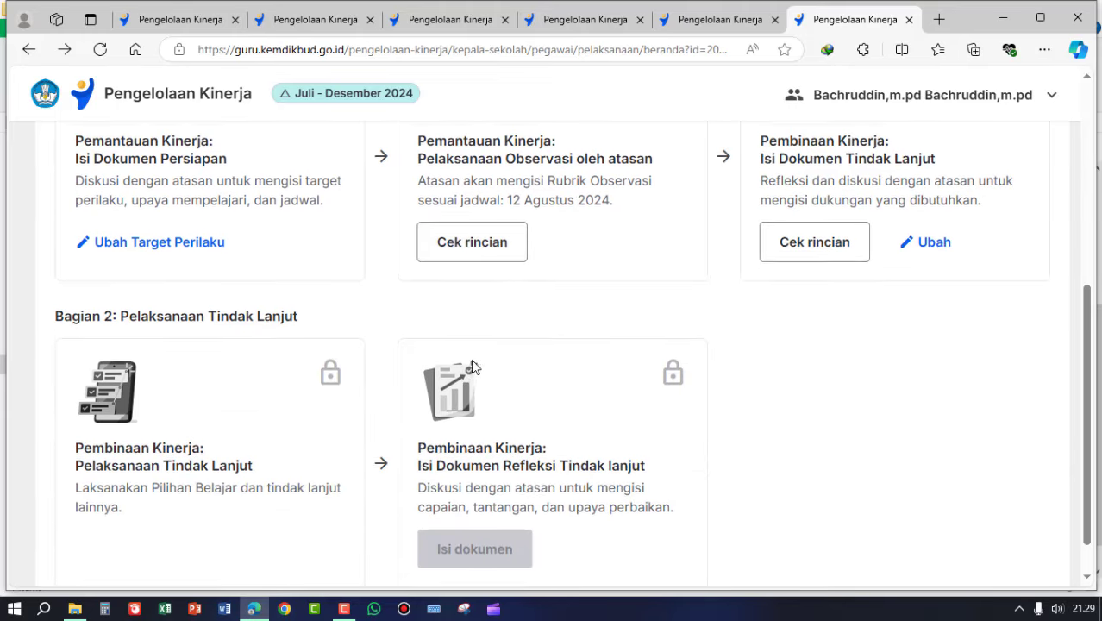
scroll(471, 368, up, 2)
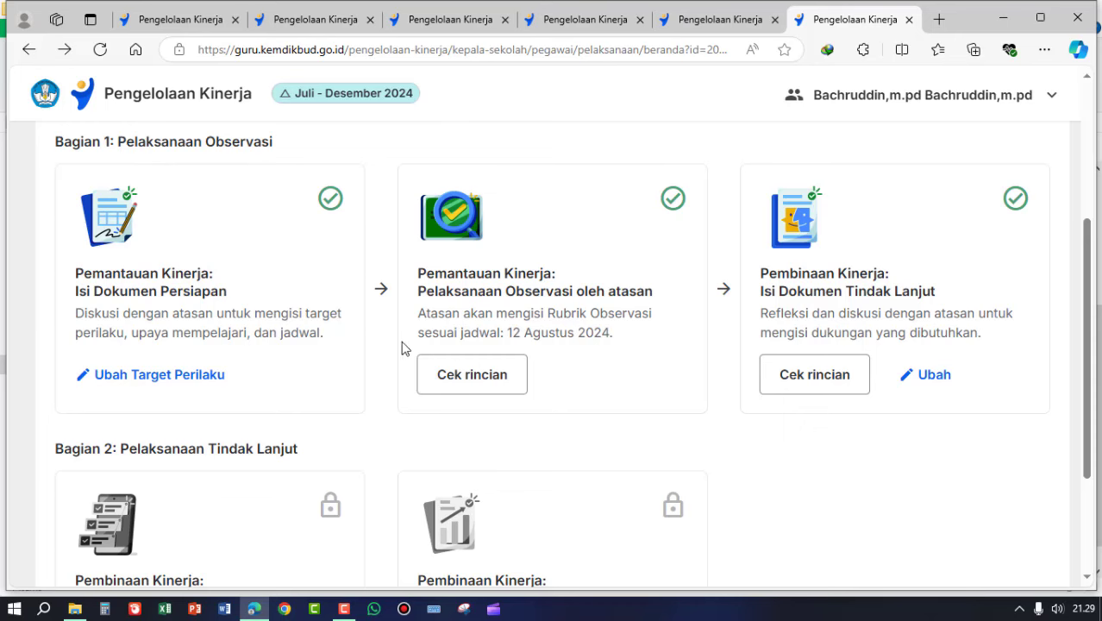
scroll(445, 382, down, 2)
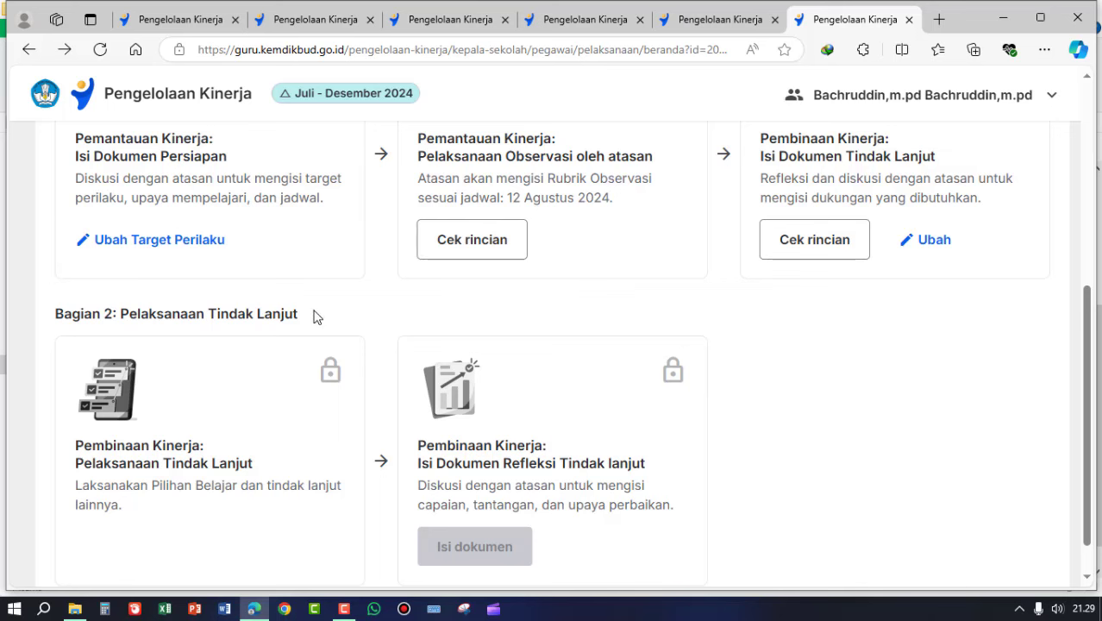
click(343, 611)
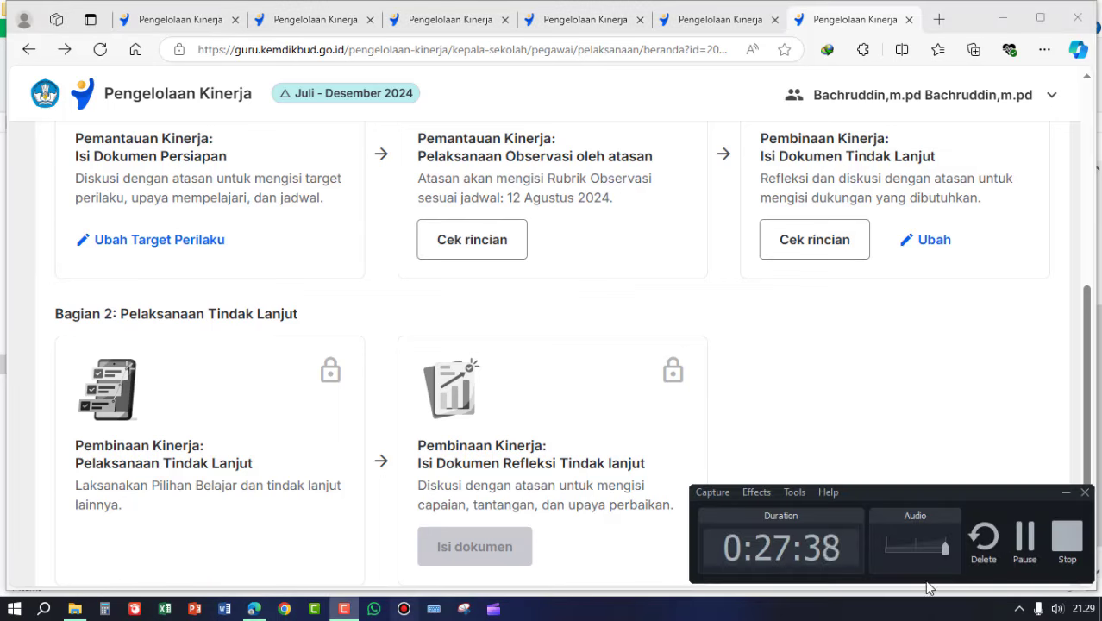